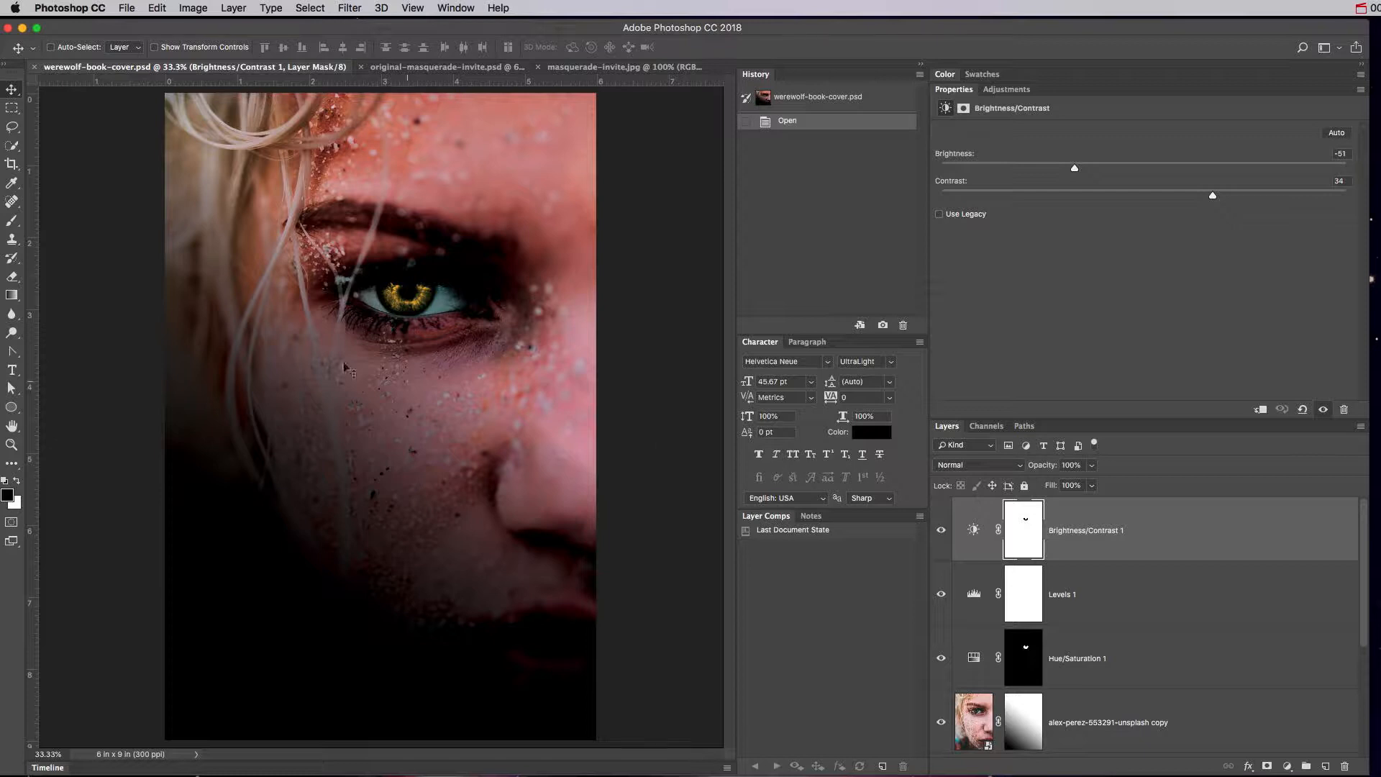
# Switch to the Horizontal Type tool to add text over the face photo.
pyautogui.click(13, 371)
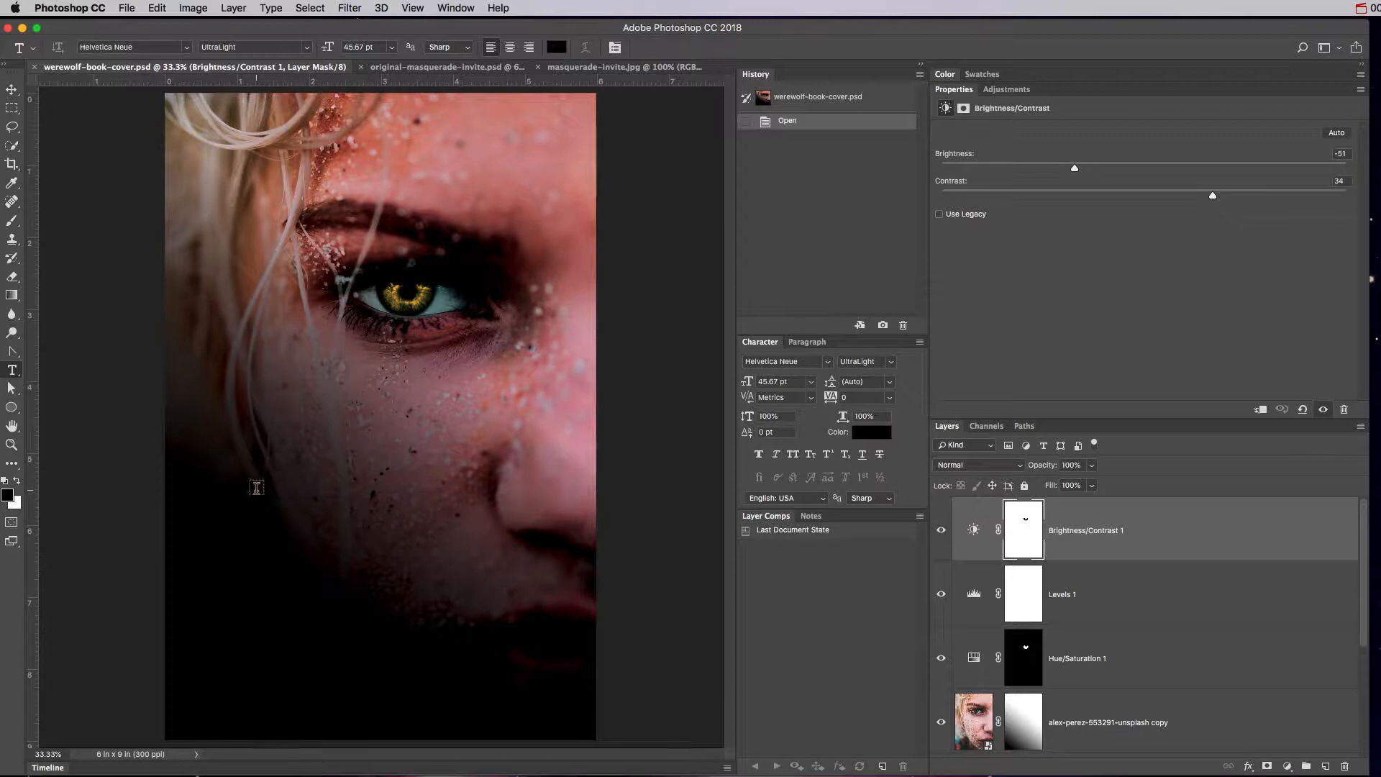
# Type the title 'Alpha Girl' and color it gold sampled from the eye.
pyautogui.click(208, 491)
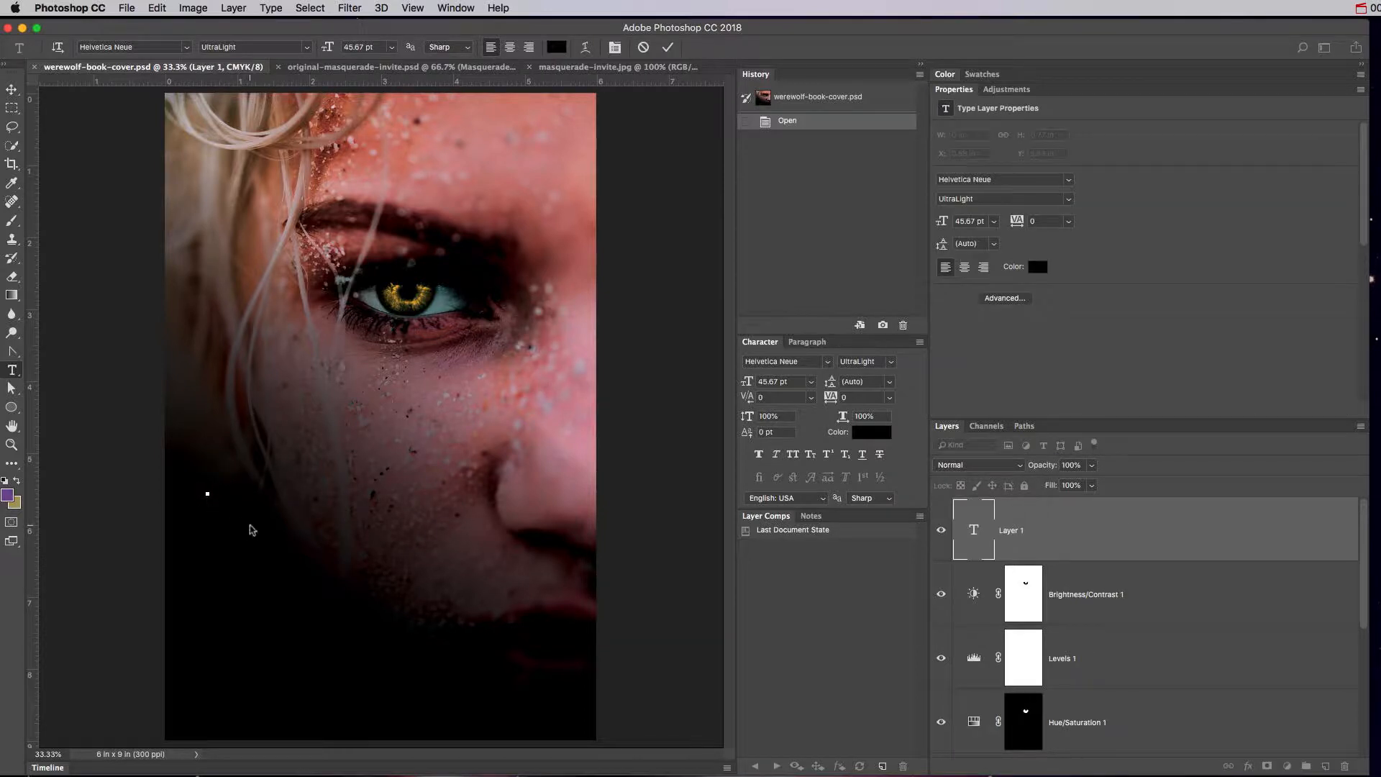
pyautogui.write('Bina Girl')
pyautogui.press('super+a')
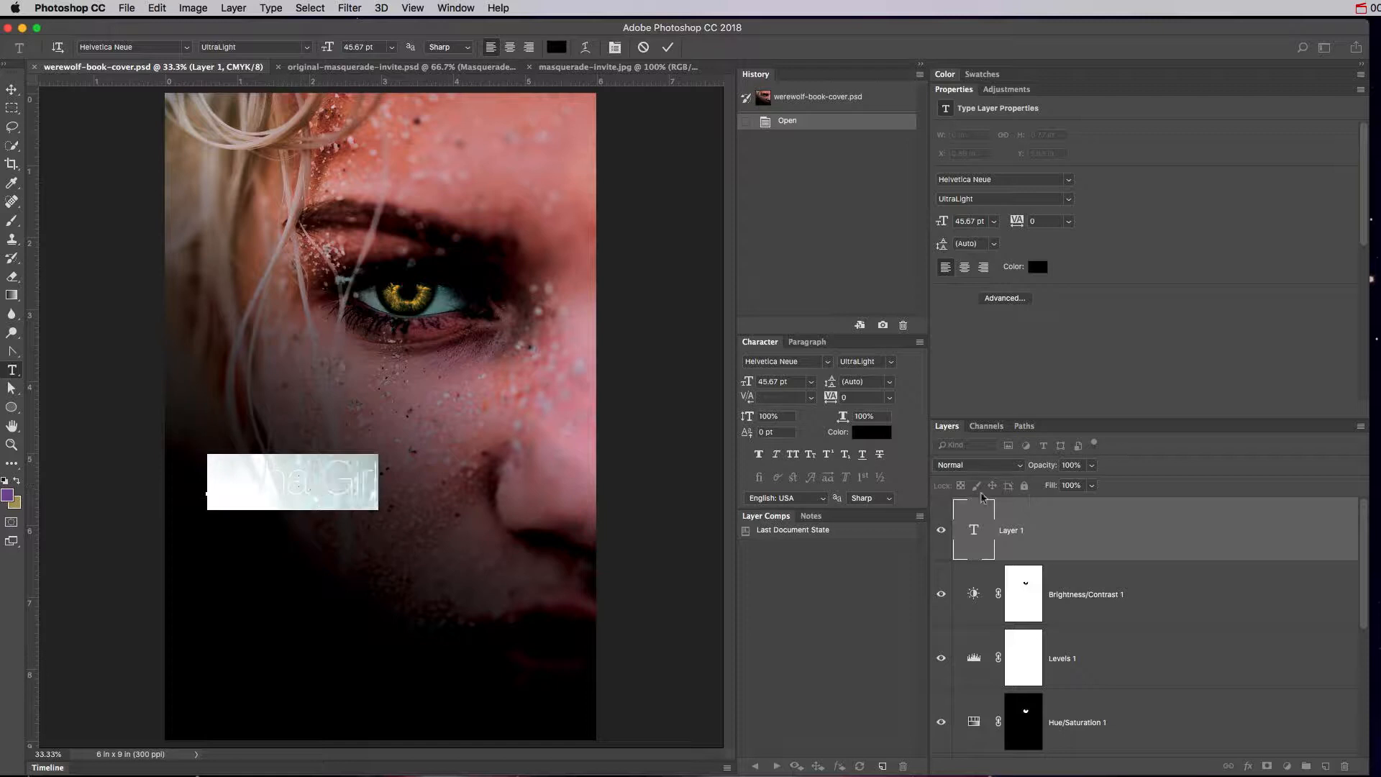
pyautogui.click(872, 433)
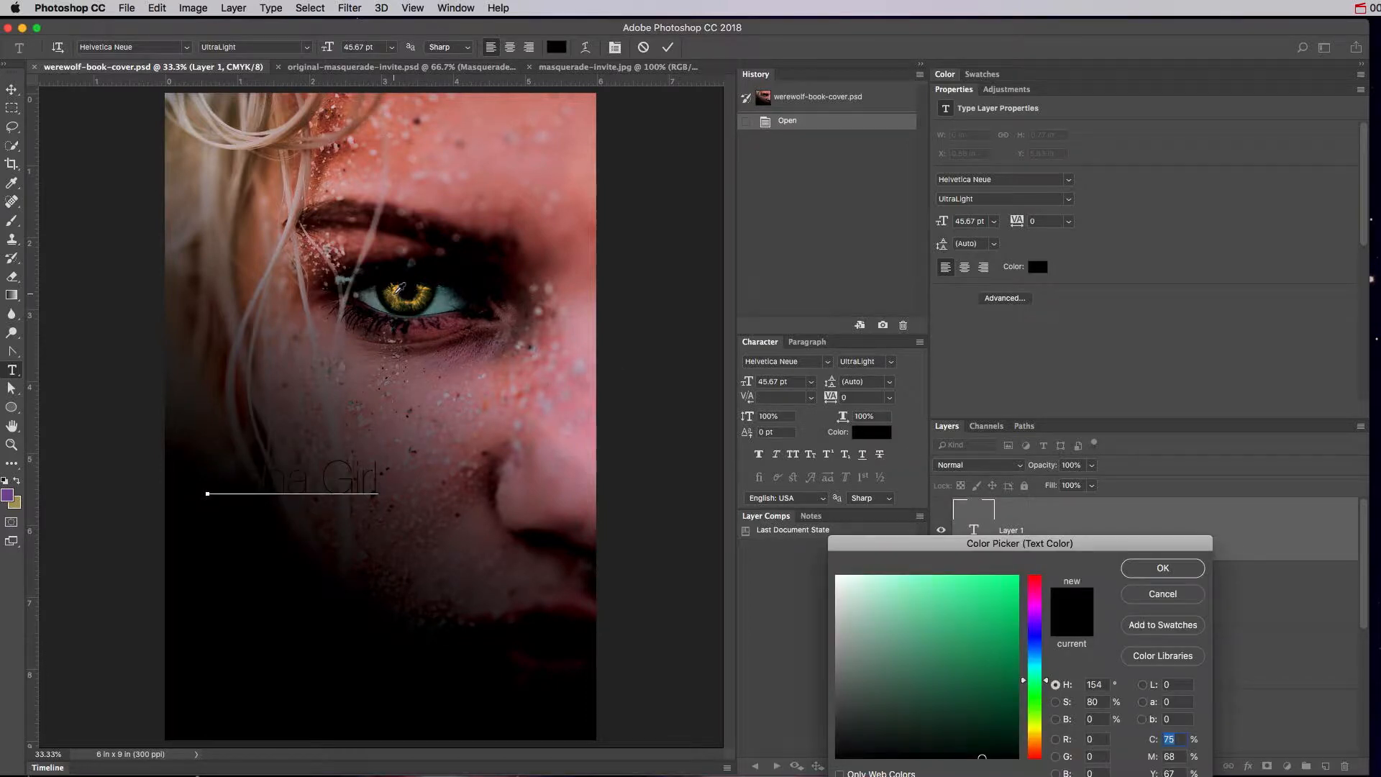
pyautogui.click(397, 289)
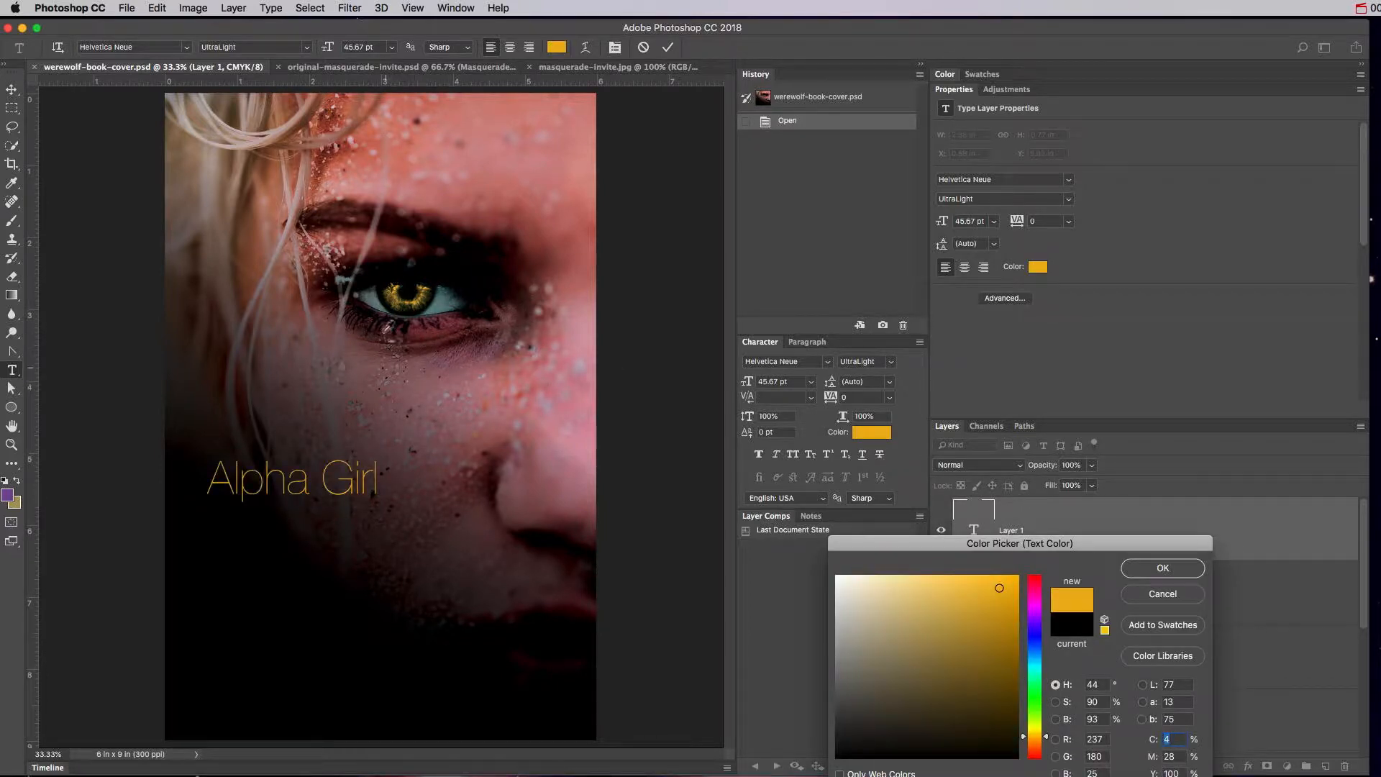
pyautogui.click(1150, 569)
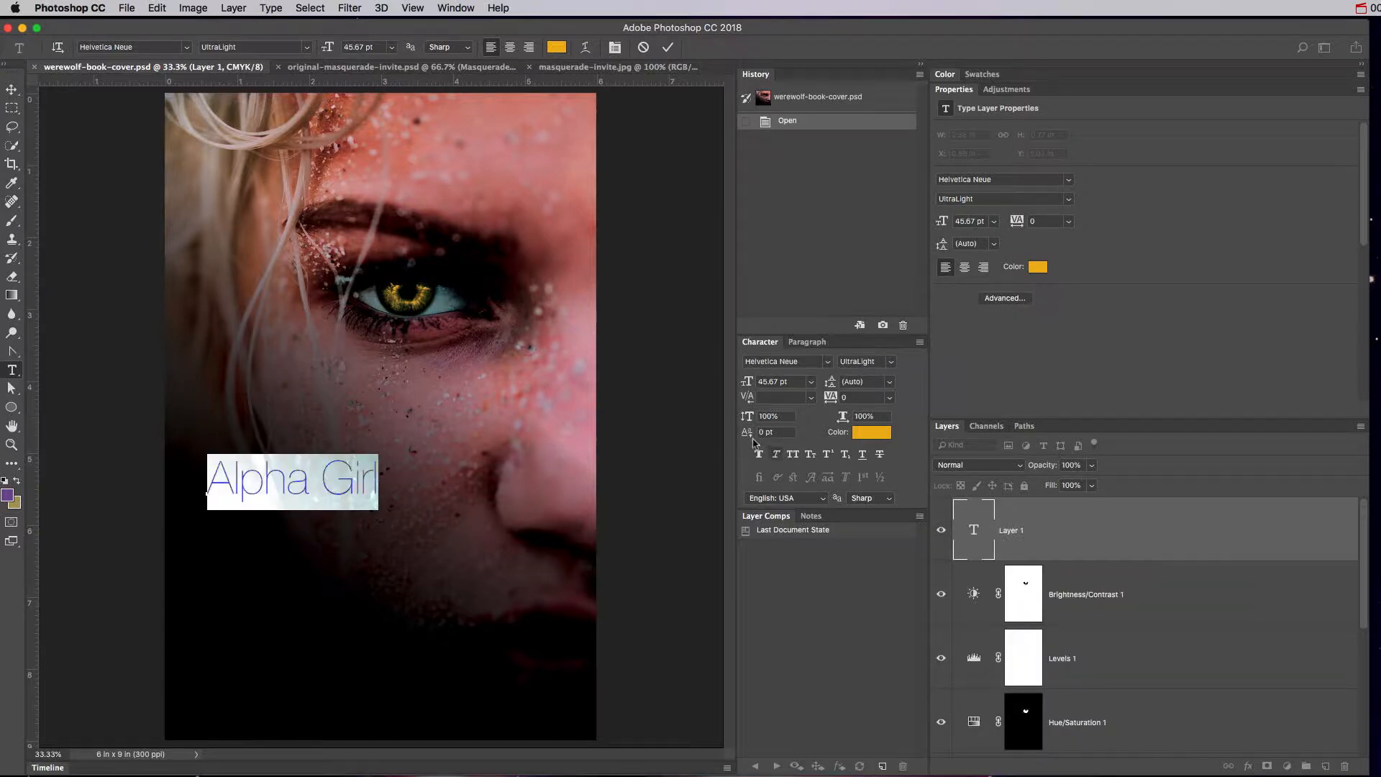
pyautogui.click(972, 530)
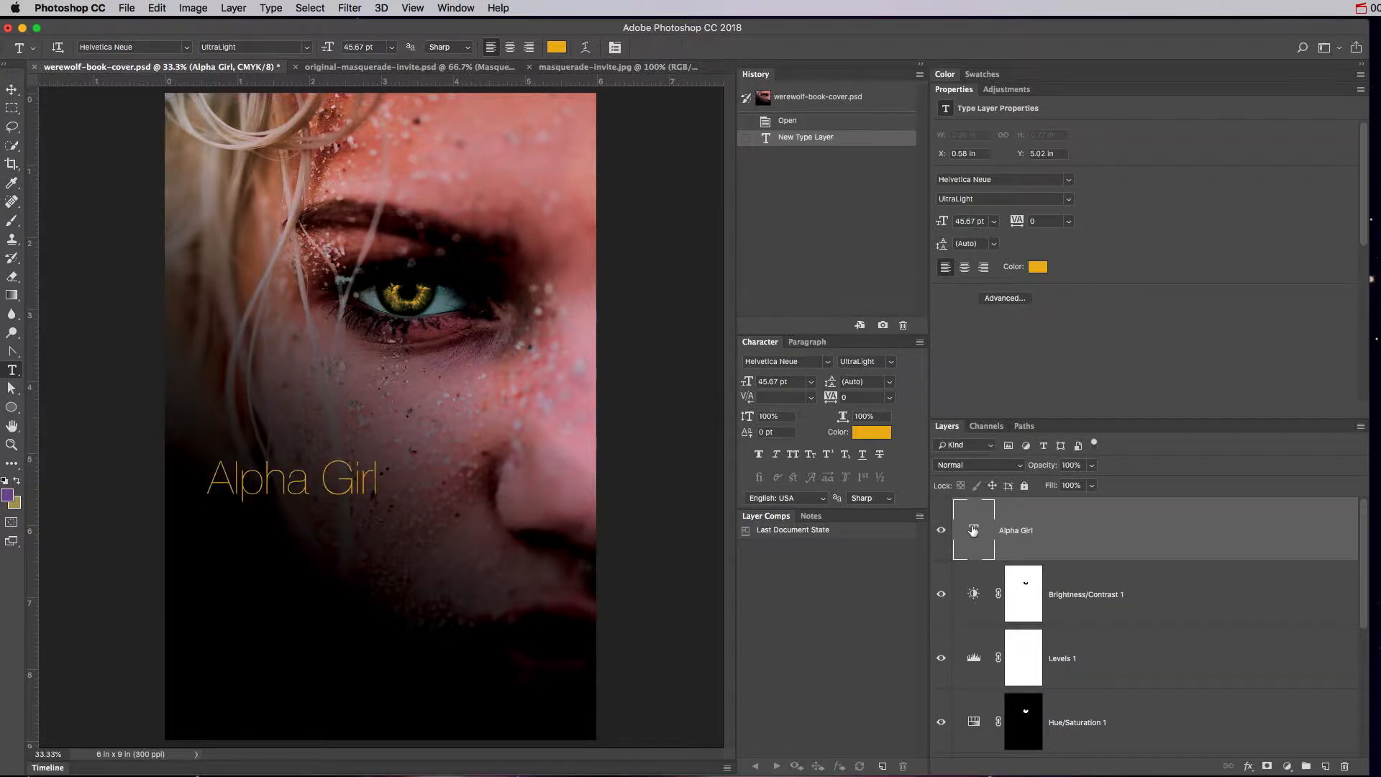
# Enlarge the title from 45.67 to 65.67 pt and move it down toward the cover bottom.
pyautogui.moveTo(748, 381); pyautogui.dragTo(767, 385)
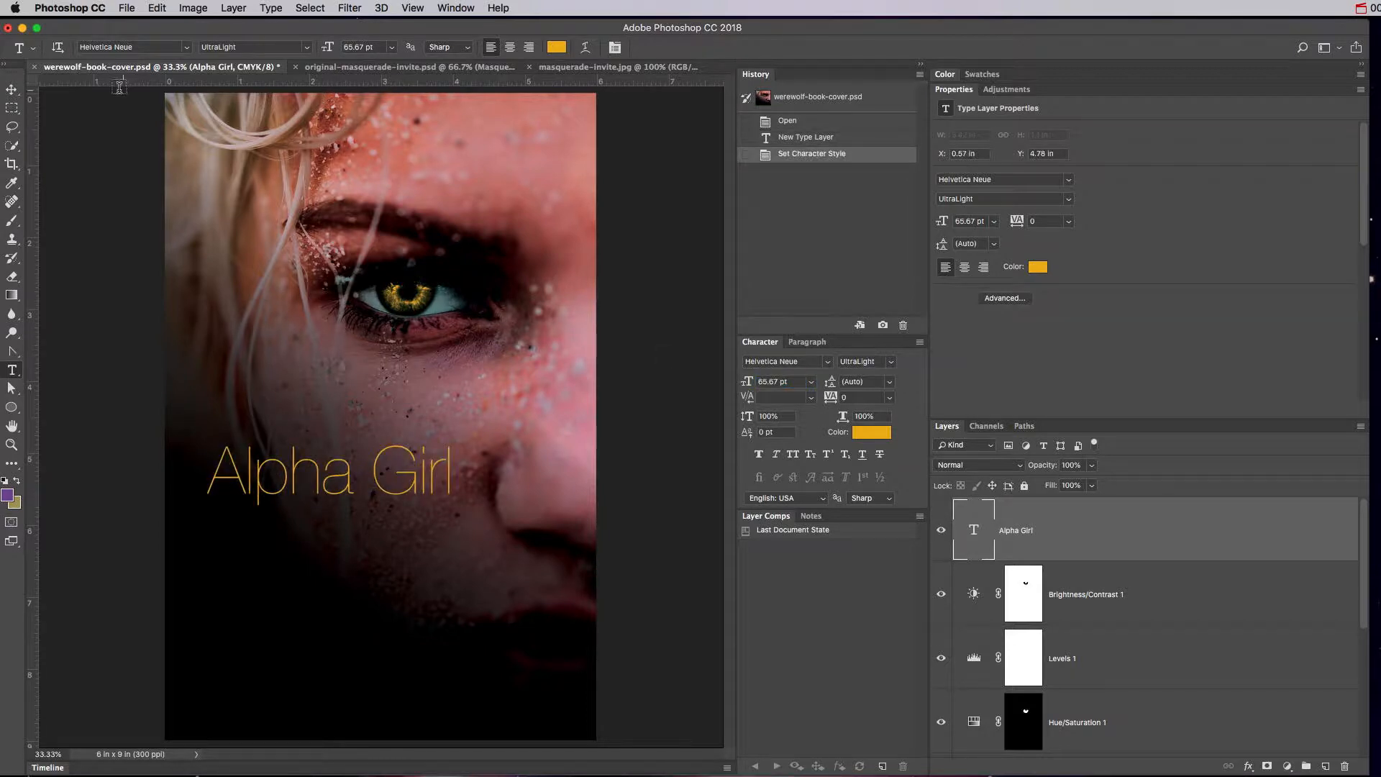
pyautogui.click(12, 89)
pyautogui.moveTo(357, 455); pyautogui.dragTo(406, 561)
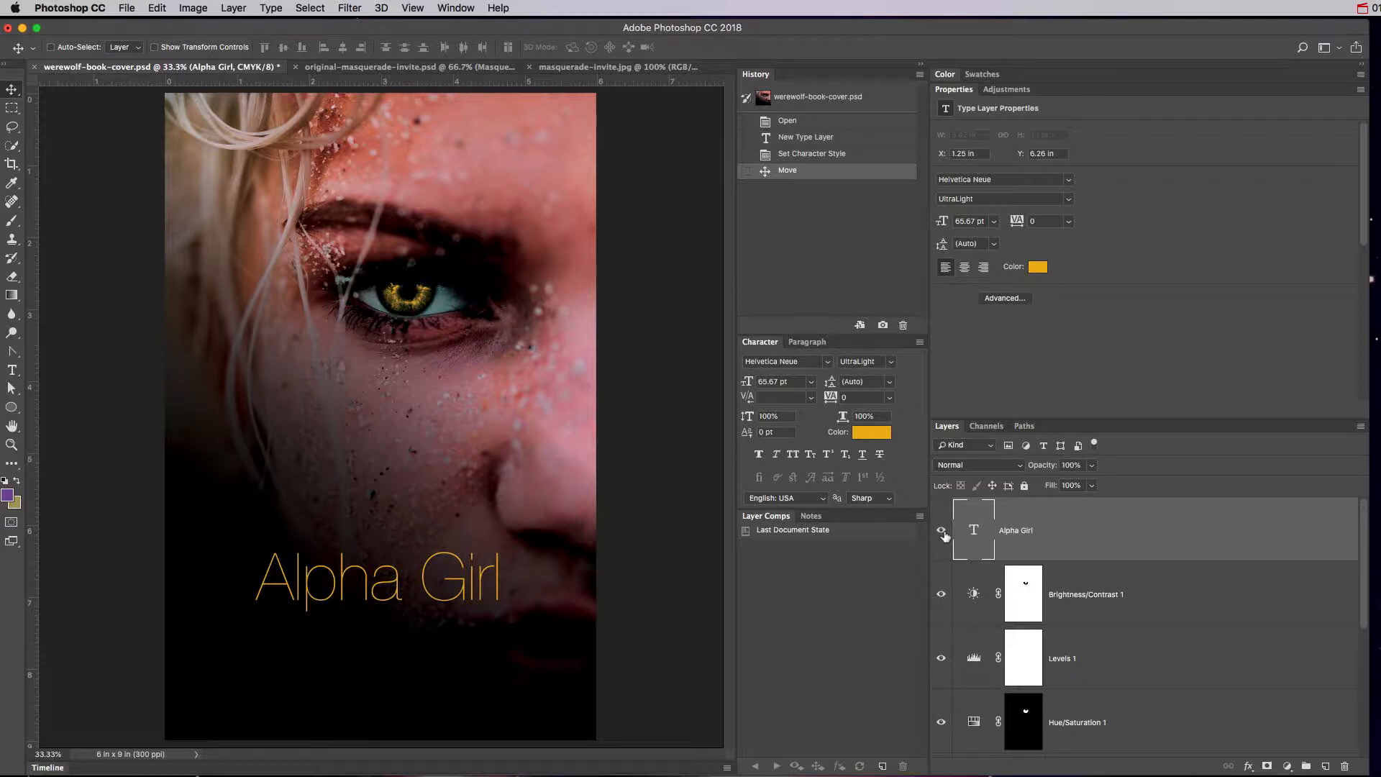
# Duplicate the title layer, raise the copy, and trim its text to just 'Alpha'.
pyautogui.moveTo(964, 543); pyautogui.dragTo(1325, 765)
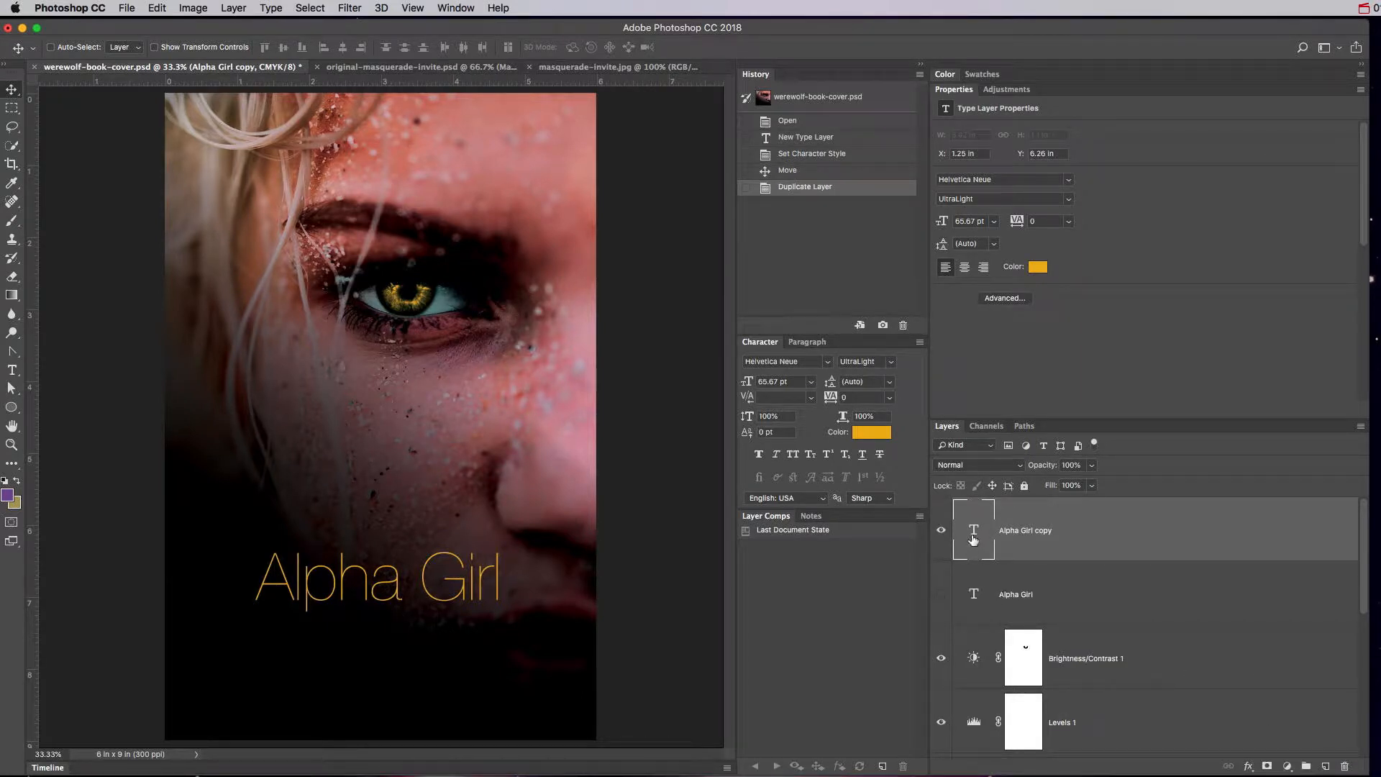
pyautogui.moveTo(397, 584); pyautogui.dragTo(360, 552)
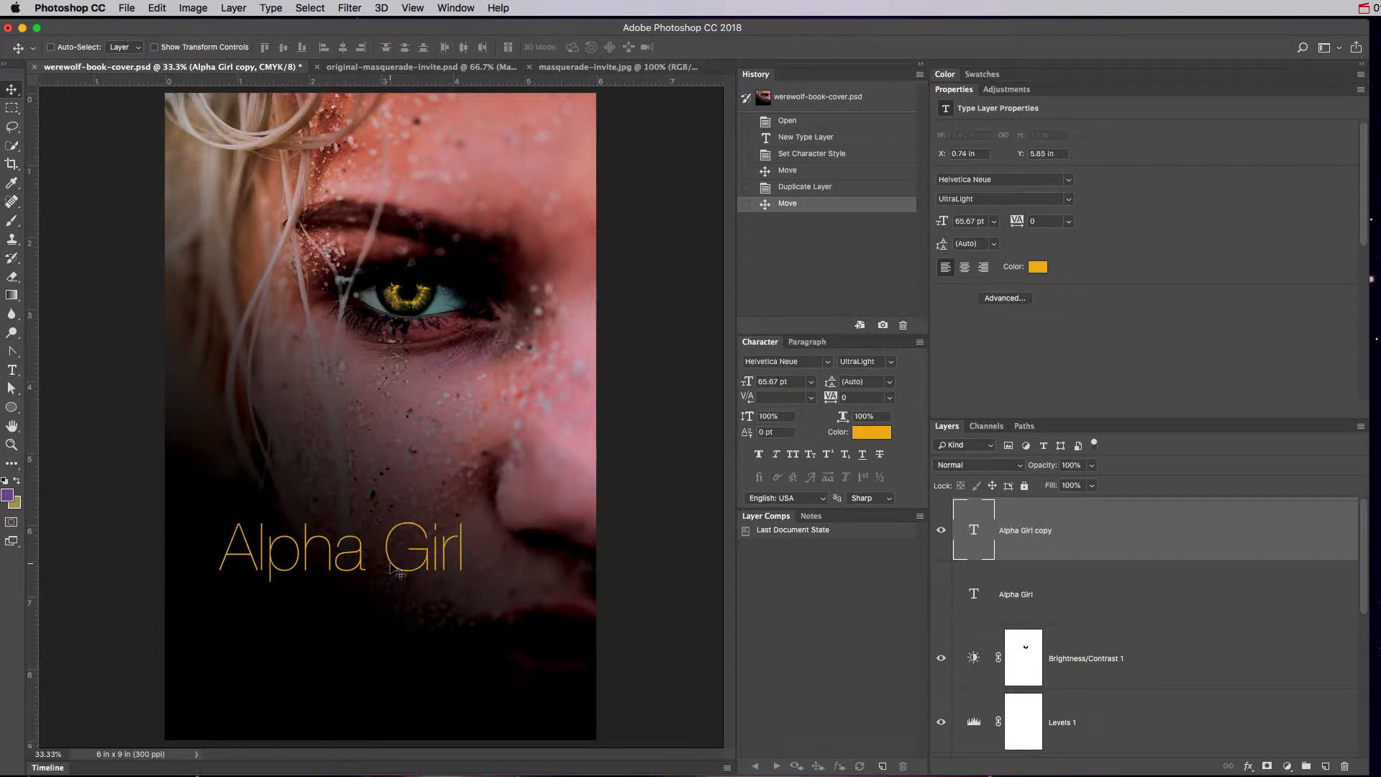
pyautogui.moveTo(391, 559); pyautogui.dragTo(514, 514)
pyautogui.press('t')
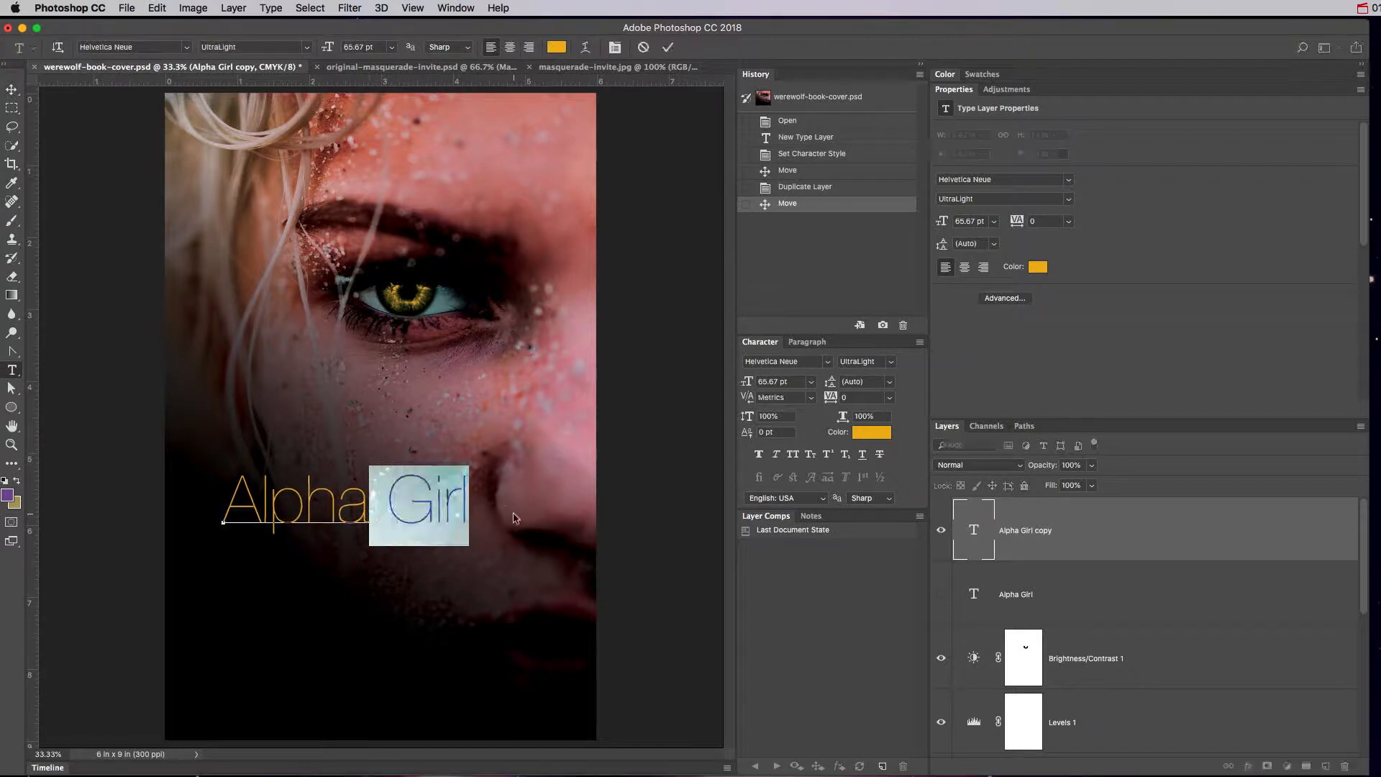
pyautogui.press('BackSpace')
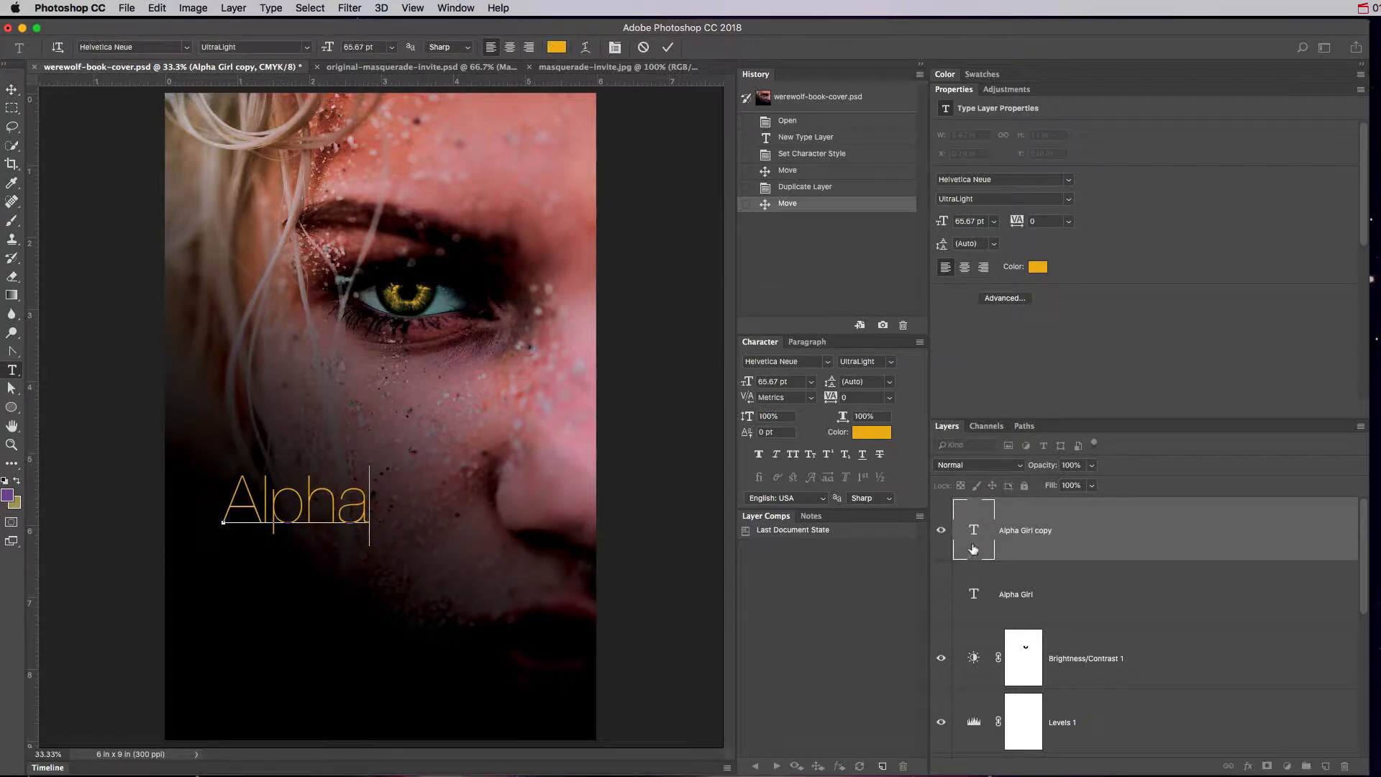
pyautogui.click(974, 548)
# Add separate 'Girl' text below Alpha and 'The' text above it.
pyautogui.click(266, 596)
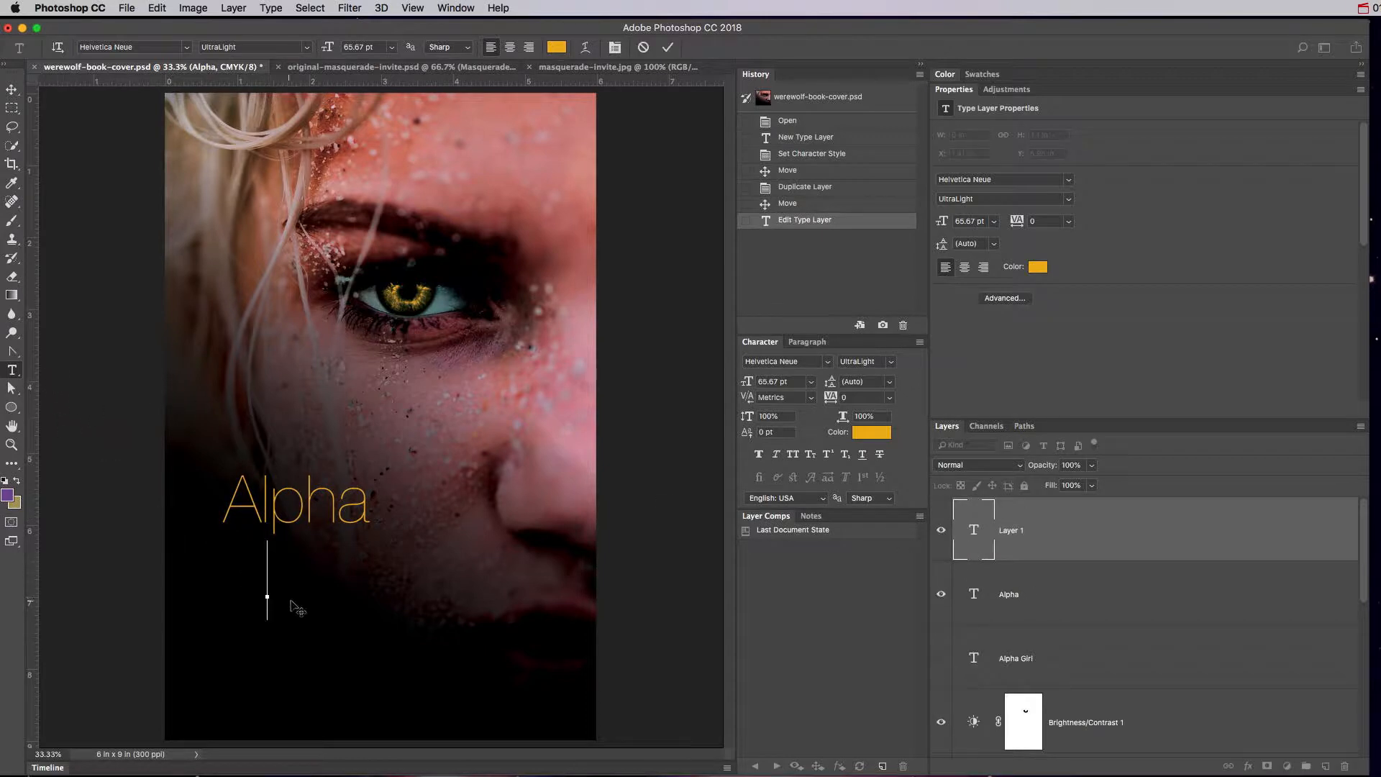
pyautogui.write('Girl')
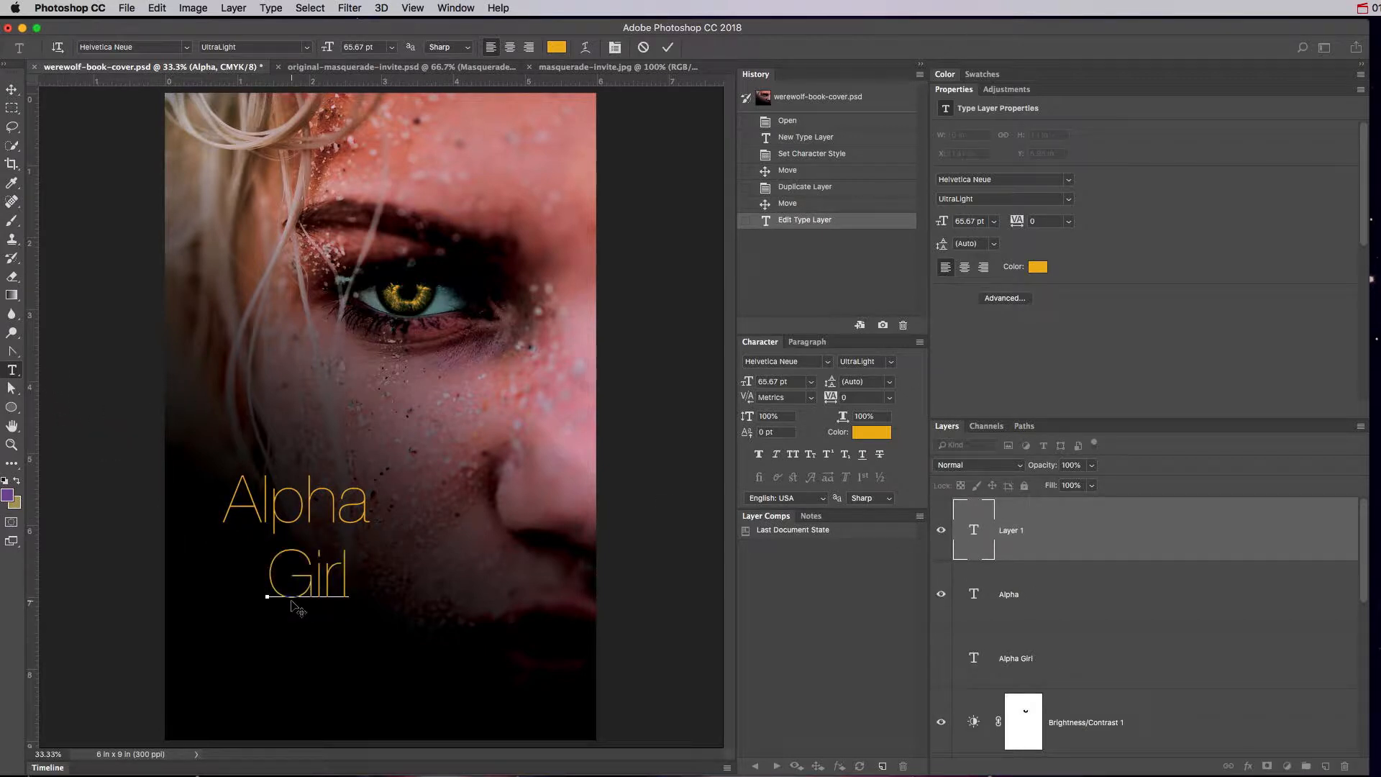
pyautogui.click(974, 539)
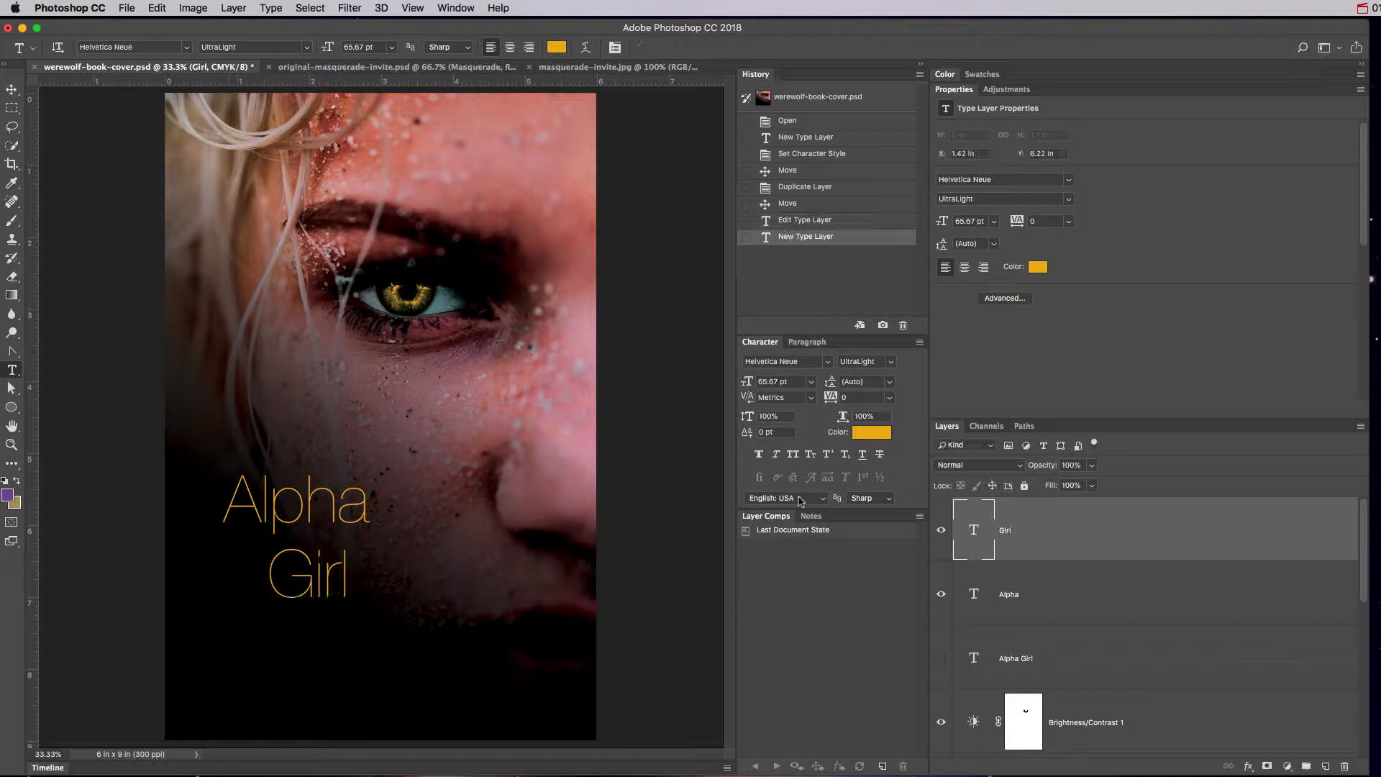
pyautogui.click(371, 415)
pyautogui.write('The')
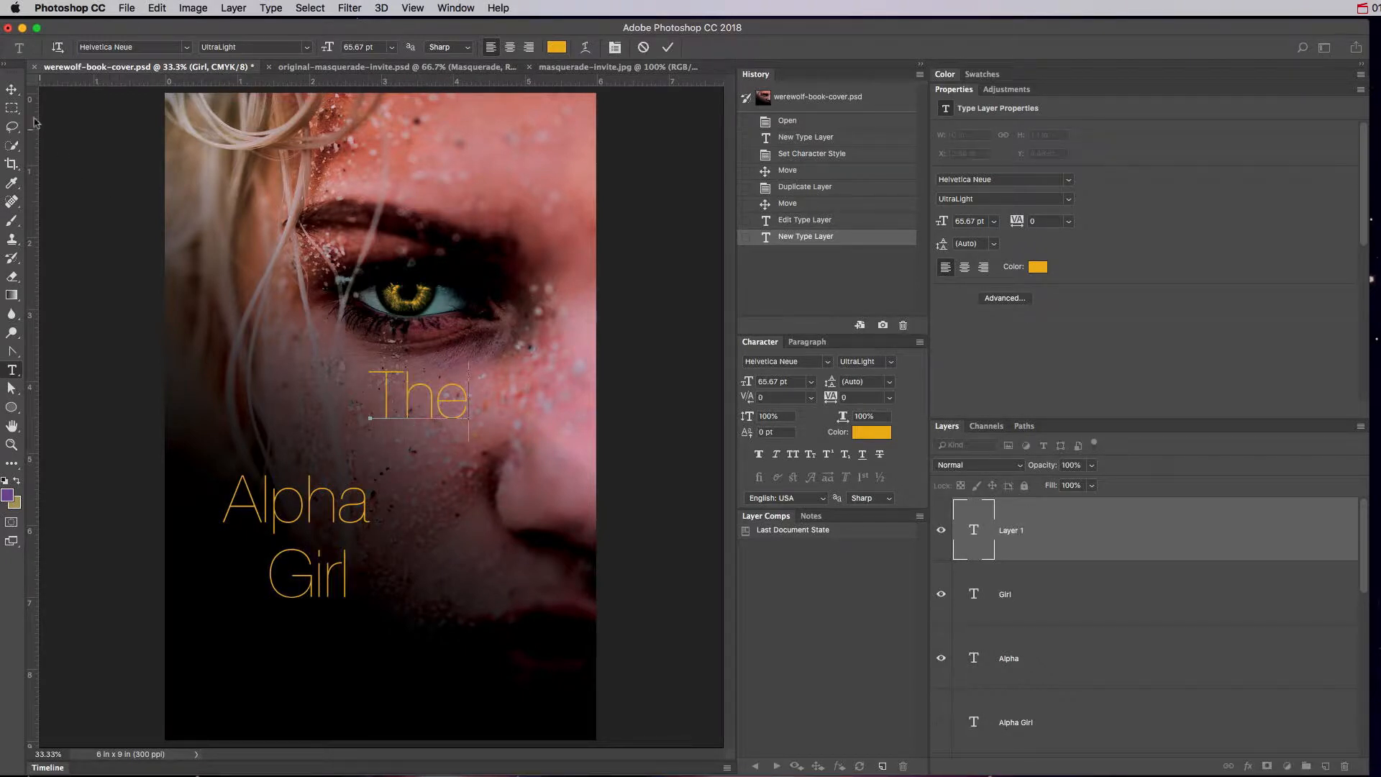
pyautogui.click(11, 89)
pyautogui.click(982, 638)
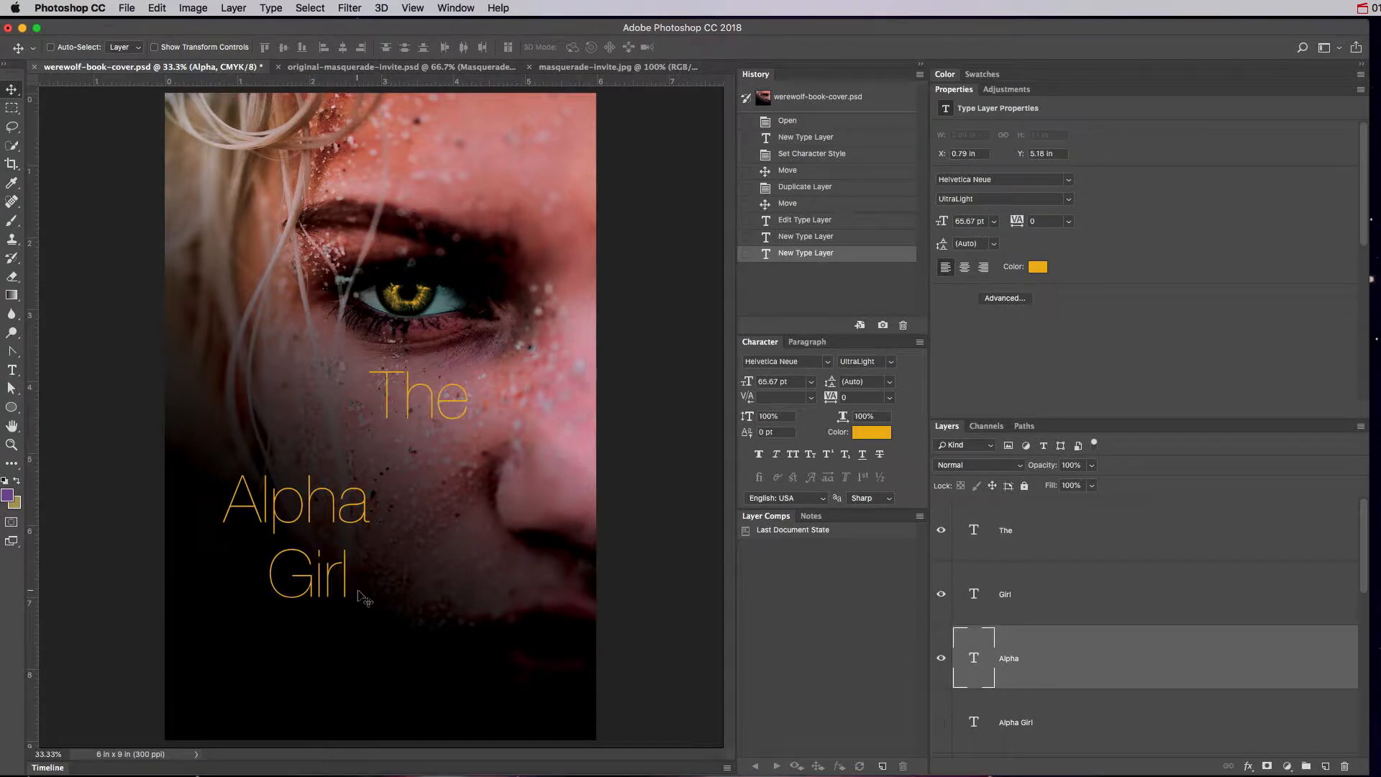
# Scale Alpha and Girl together to about 168% and move them up and left.
pyautogui.keyDown('shift'); pyautogui.click(1028, 596); pyautogui.keyUp('shift')
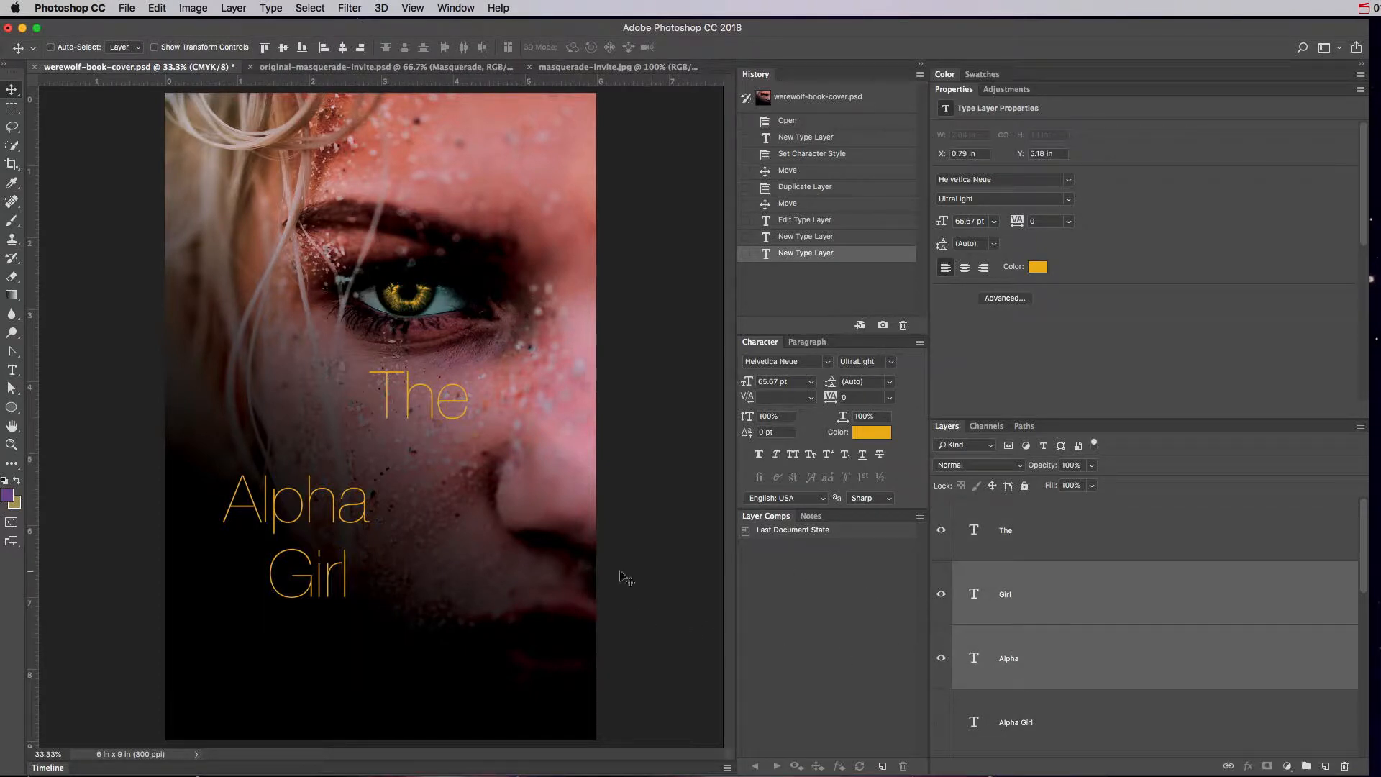
pyautogui.press('super+t')
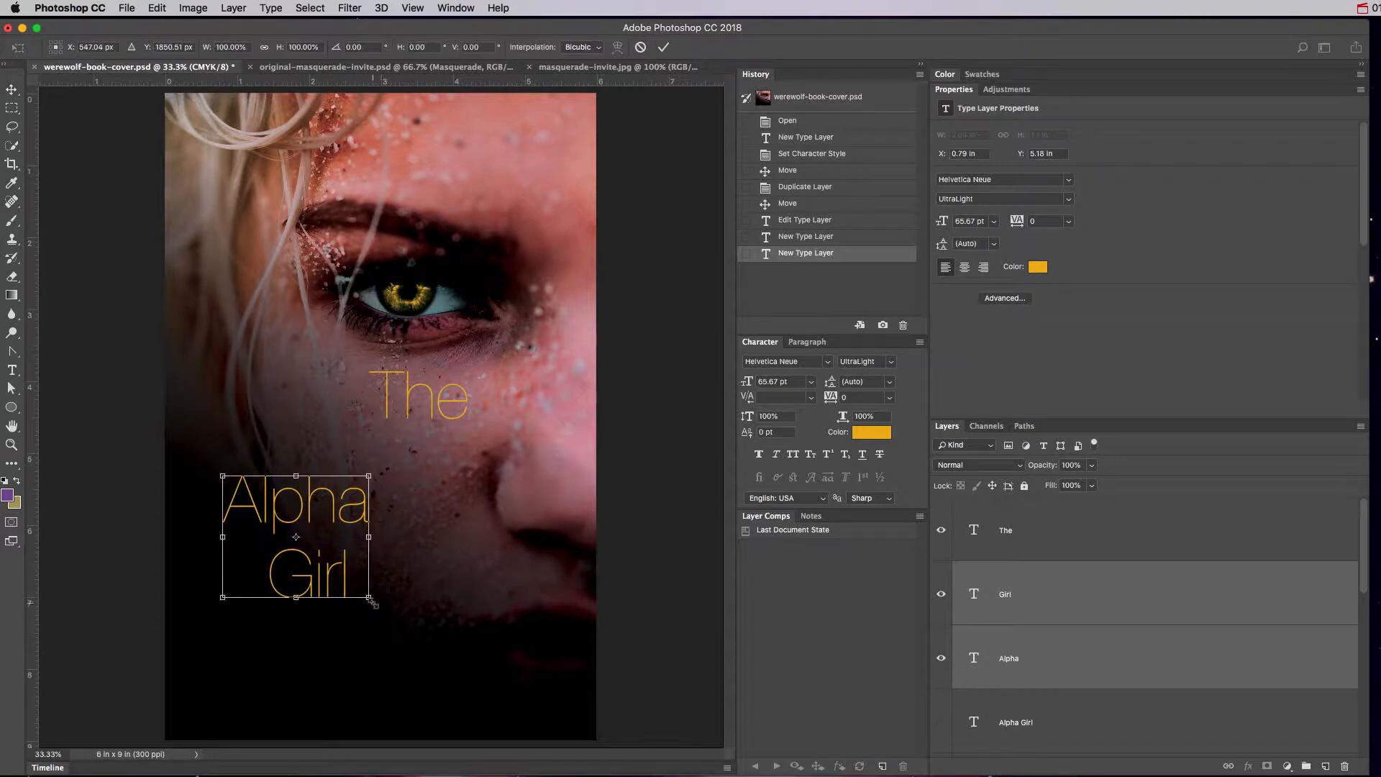
pyautogui.moveTo(372, 603); pyautogui.dragTo(501, 649)
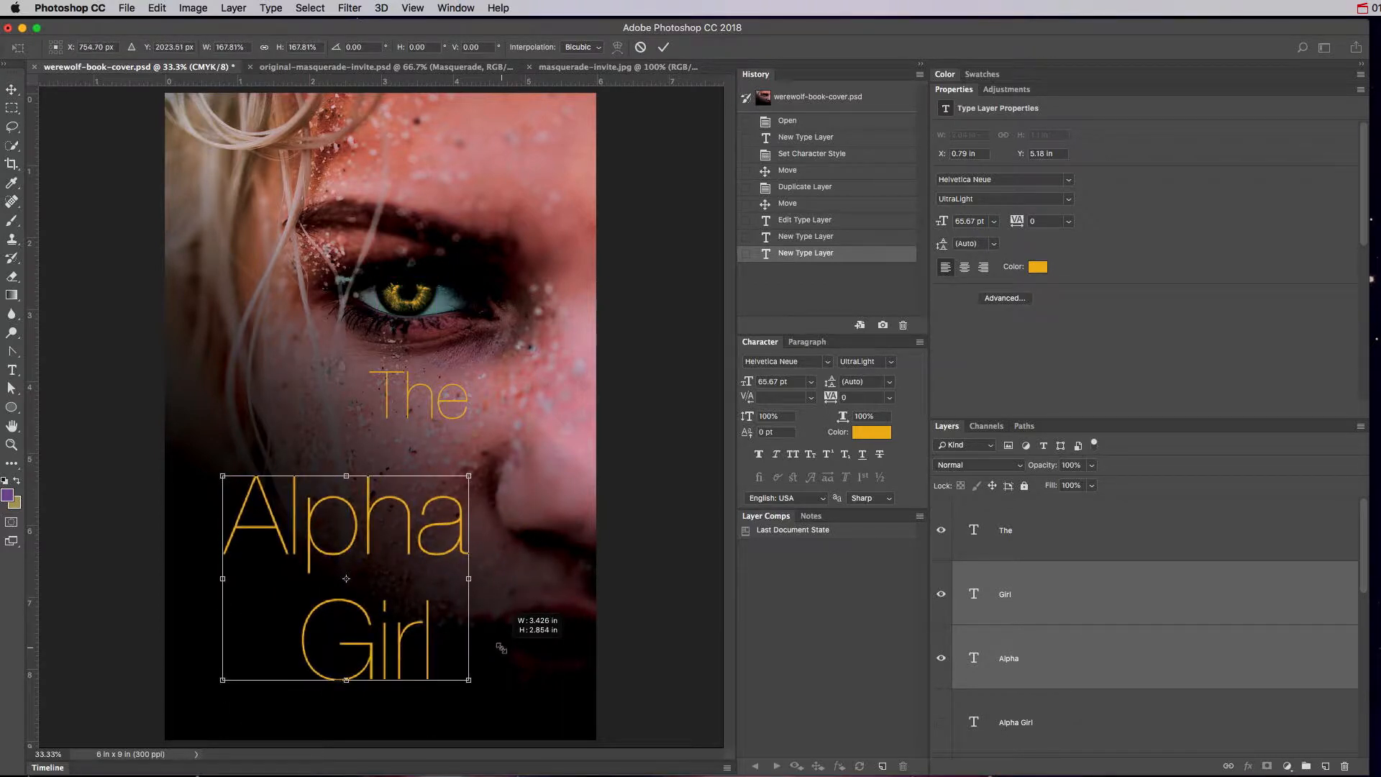
pyautogui.press('Return')
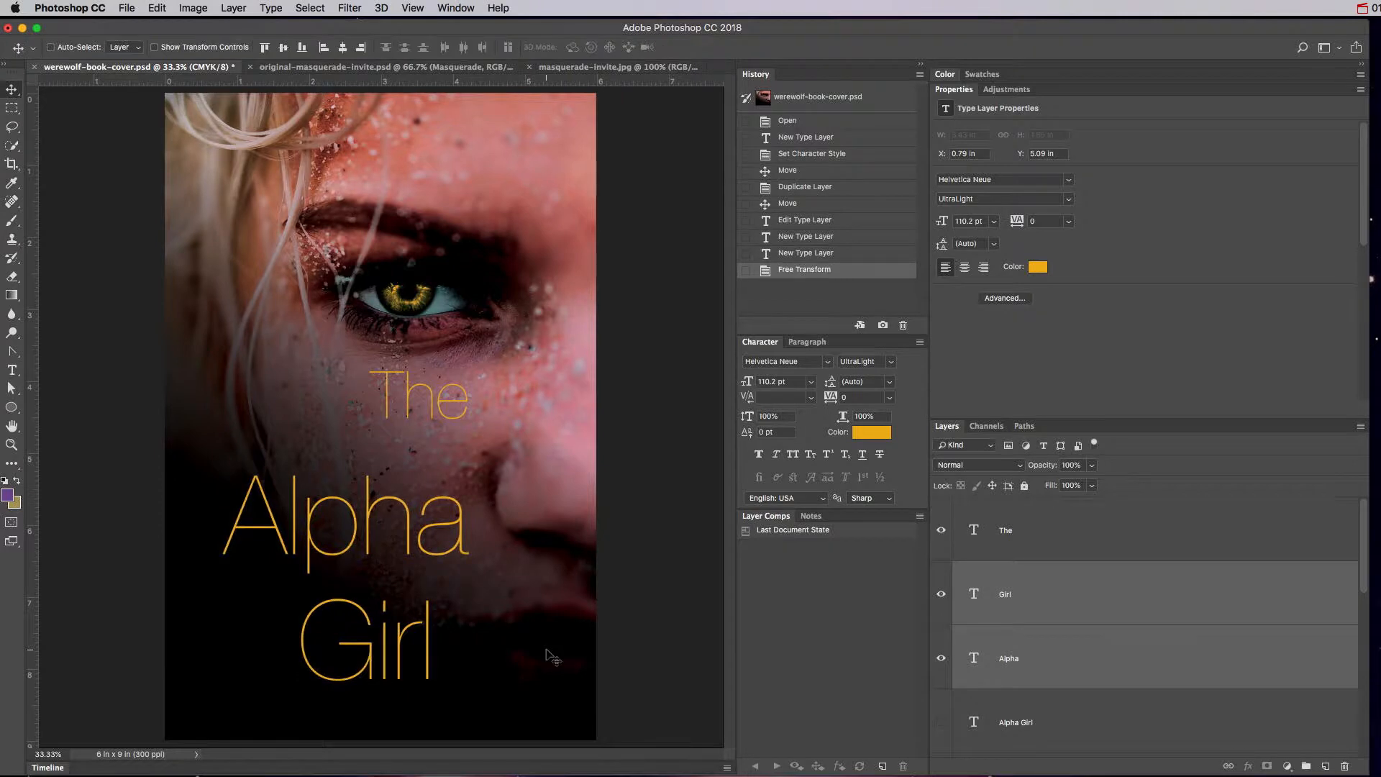
pyautogui.moveTo(436, 557); pyautogui.dragTo(402, 534)
# Position Girl just beneath Alpha, slightly indented on the left.
pyautogui.click(1024, 595)
pyautogui.moveTo(367, 624); pyautogui.dragTo(385, 599)
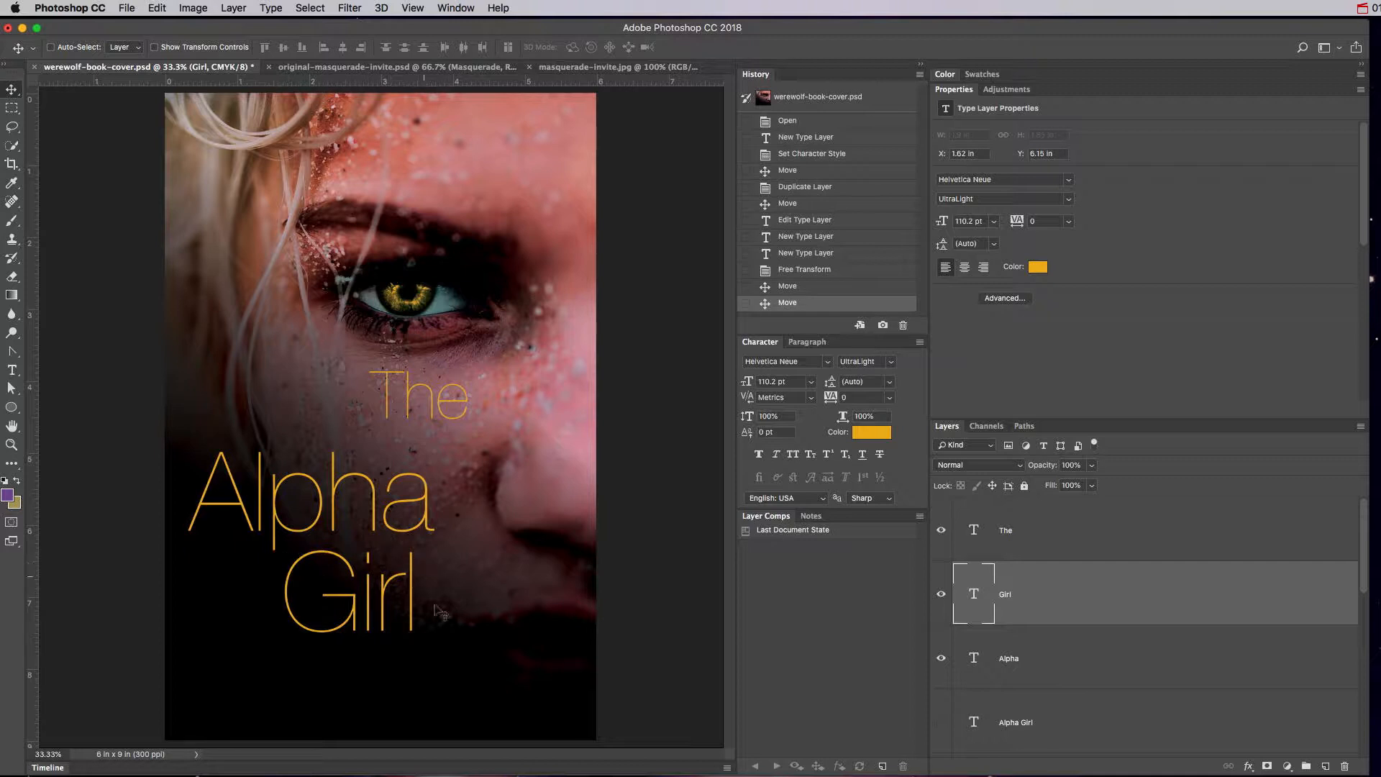
pyautogui.moveTo(355, 610); pyautogui.dragTo(272, 590)
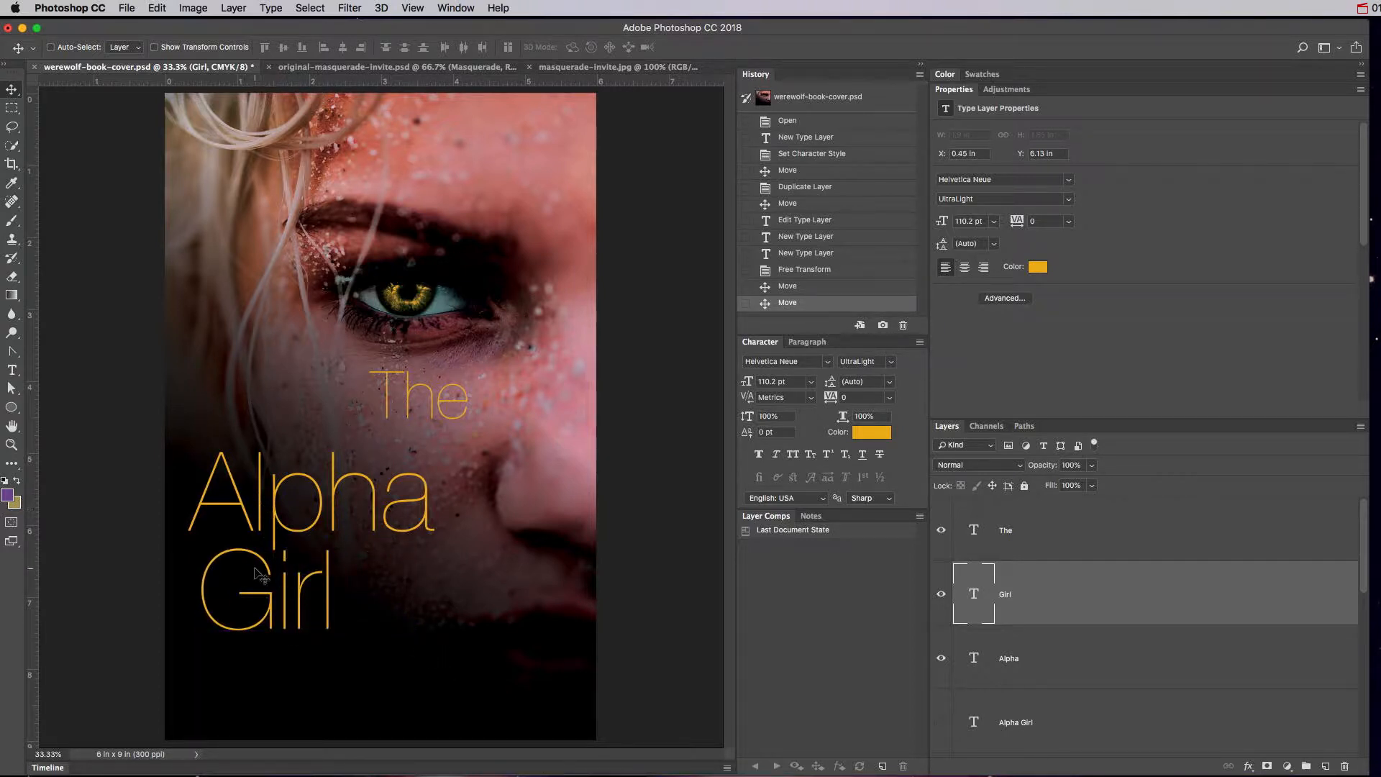
pyautogui.moveTo(302, 624); pyautogui.dragTo(386, 601)
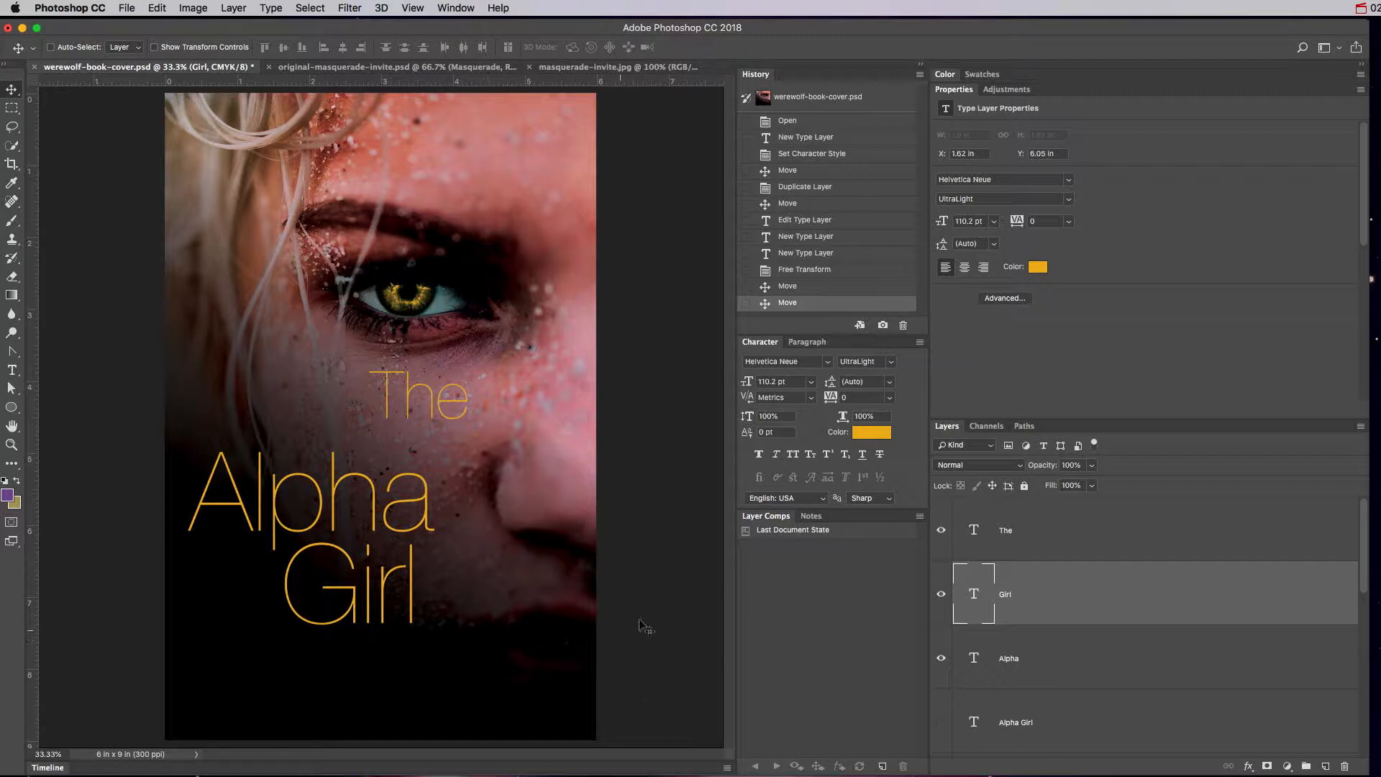
# Shrink 'The' well below title size and place it just above Alpha's left end.
pyautogui.doubleClick(974, 533)
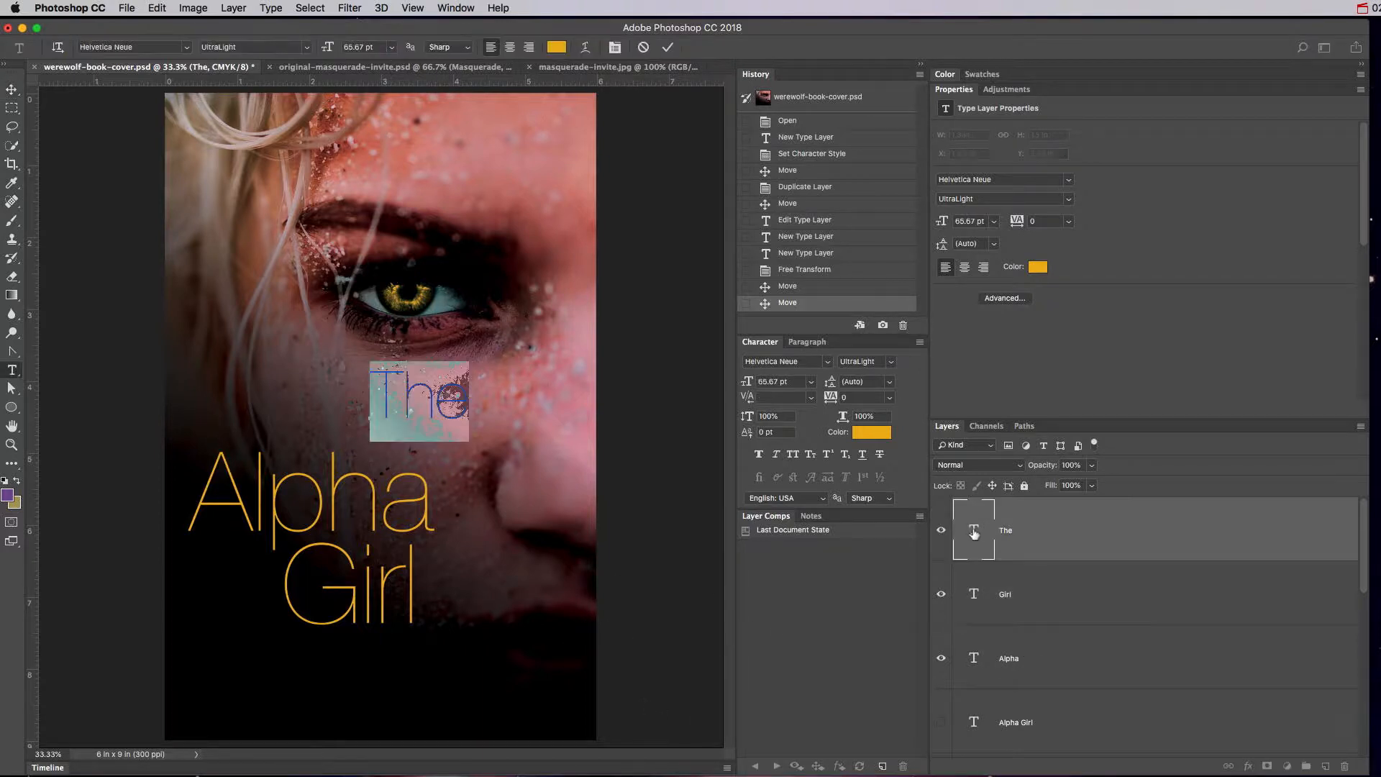
pyautogui.moveTo(750, 384); pyautogui.dragTo(723, 394)
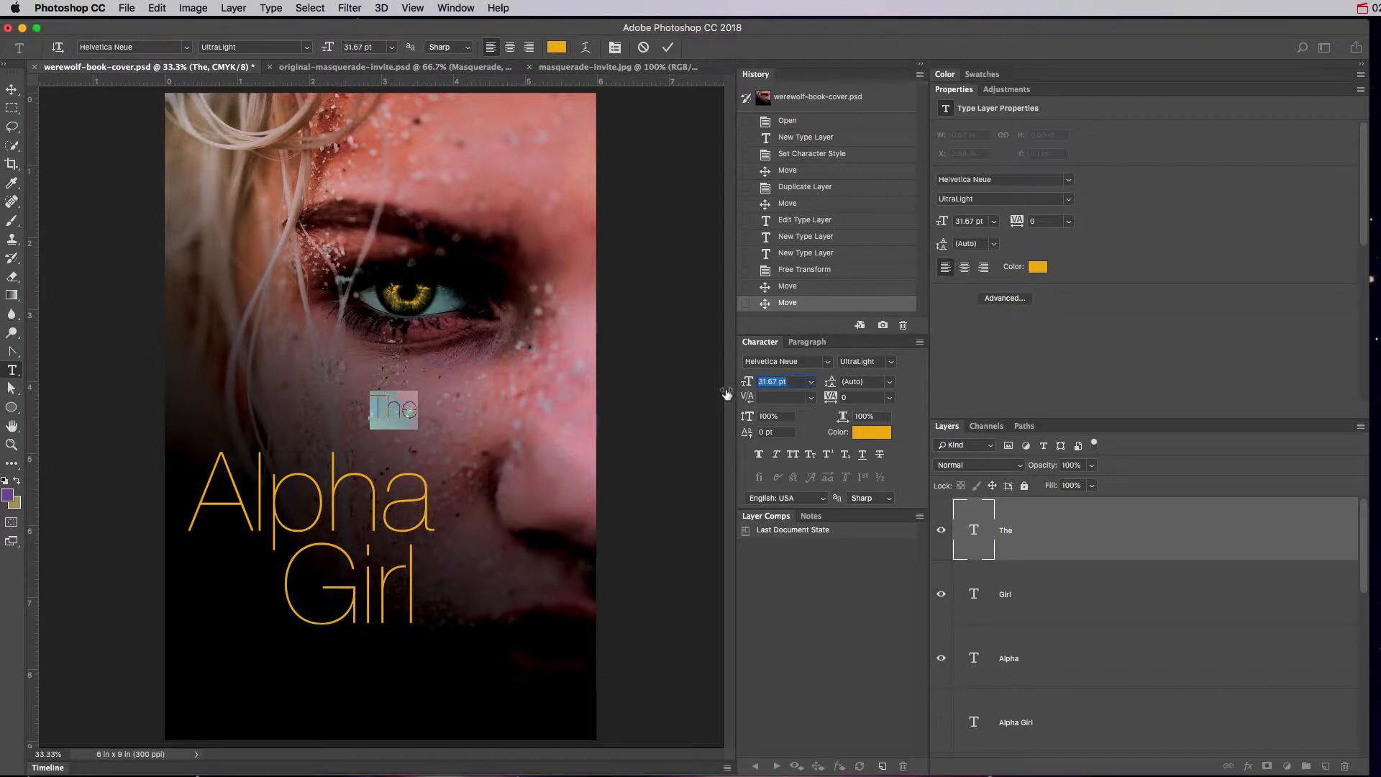
pyautogui.click(12, 87)
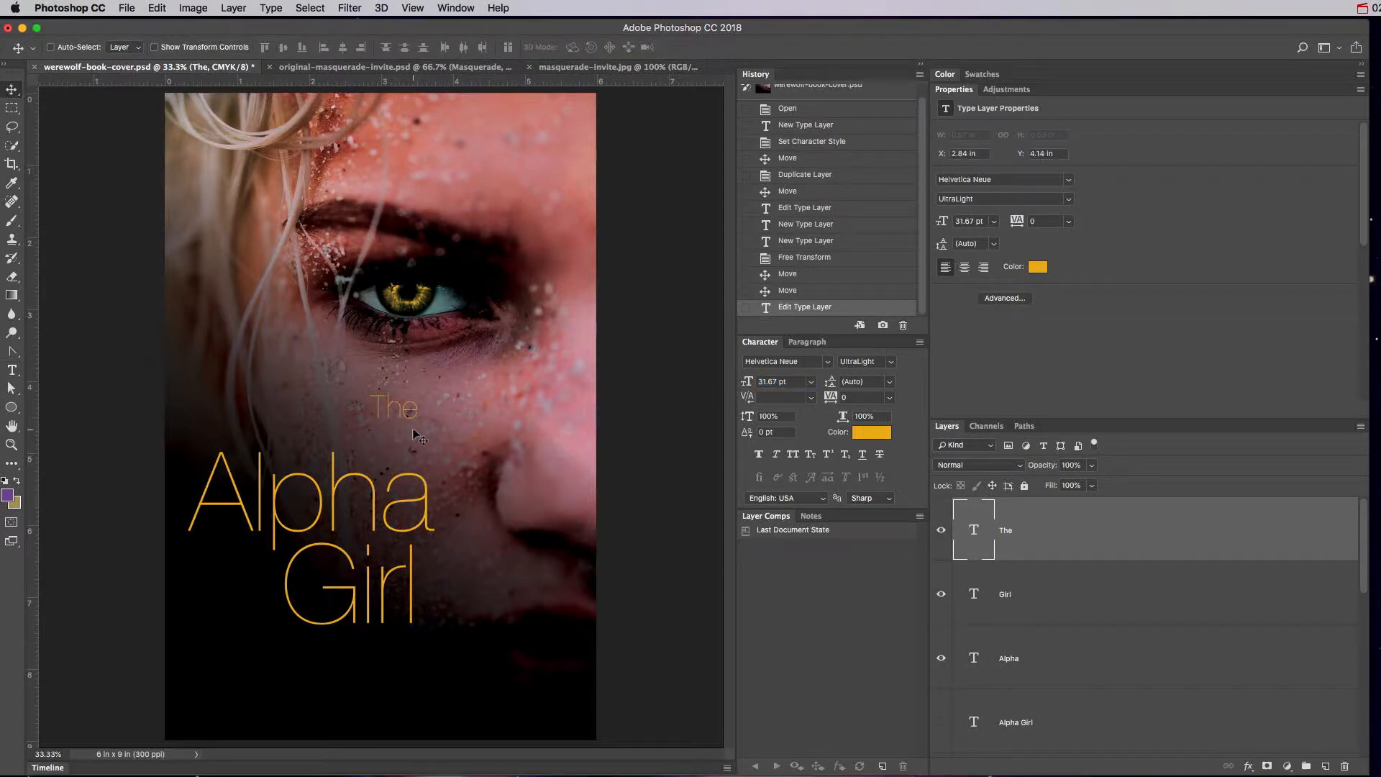
pyautogui.moveTo(405, 415); pyautogui.dragTo(252, 570)
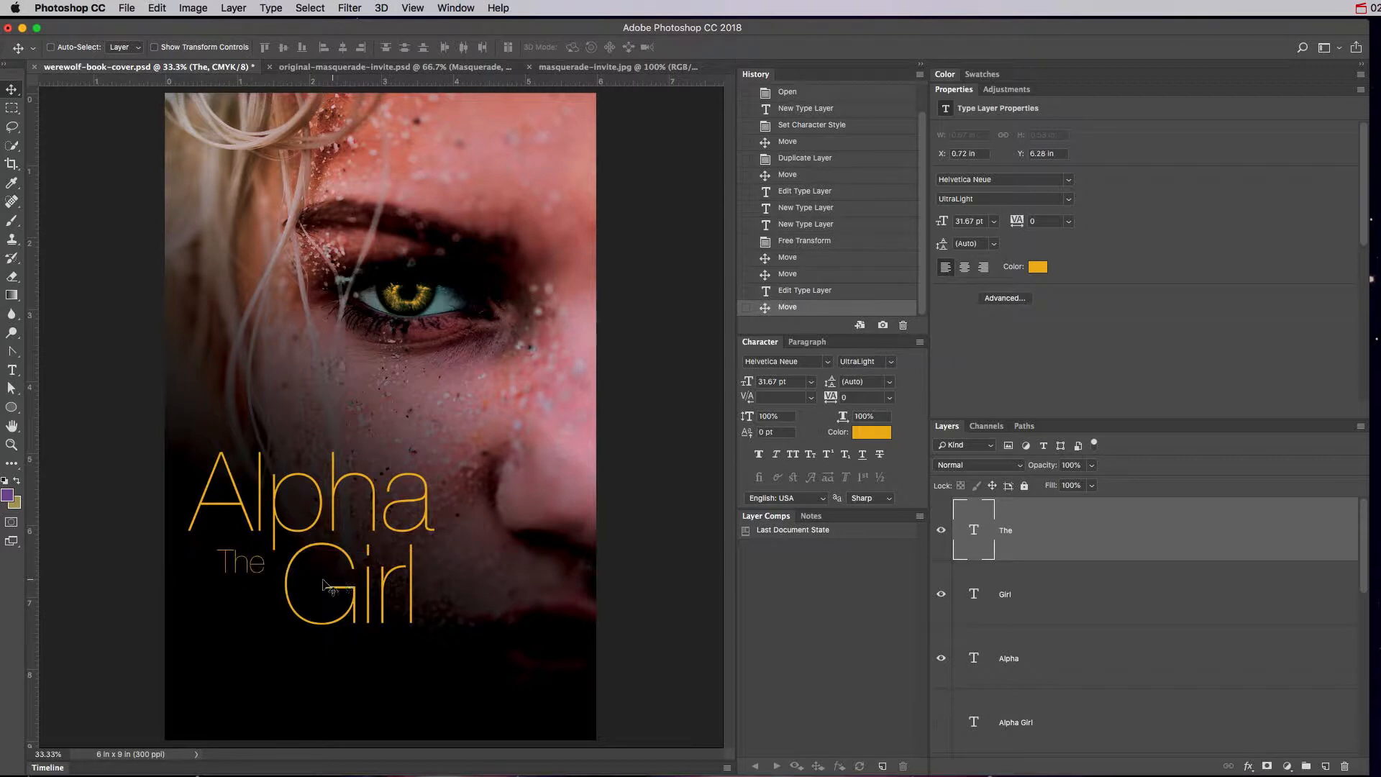
pyautogui.moveTo(244, 561); pyautogui.dragTo(311, 462)
pyautogui.hotkey('shift', 'Right')
pyautogui.hotkey('shift', 'Right')
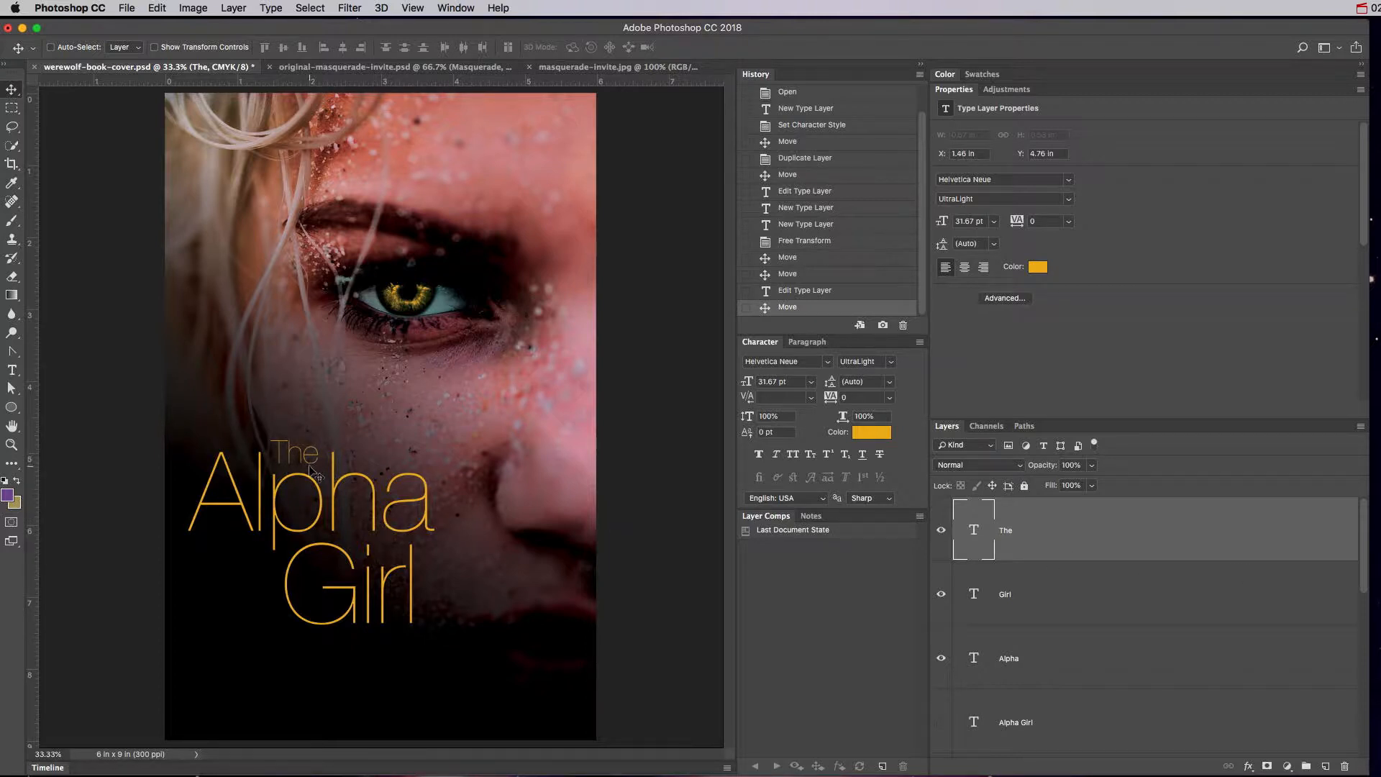
# Change 'The' from Helvetica Neue Light to the Thin weight.
pyautogui.doubleClick(988, 538)
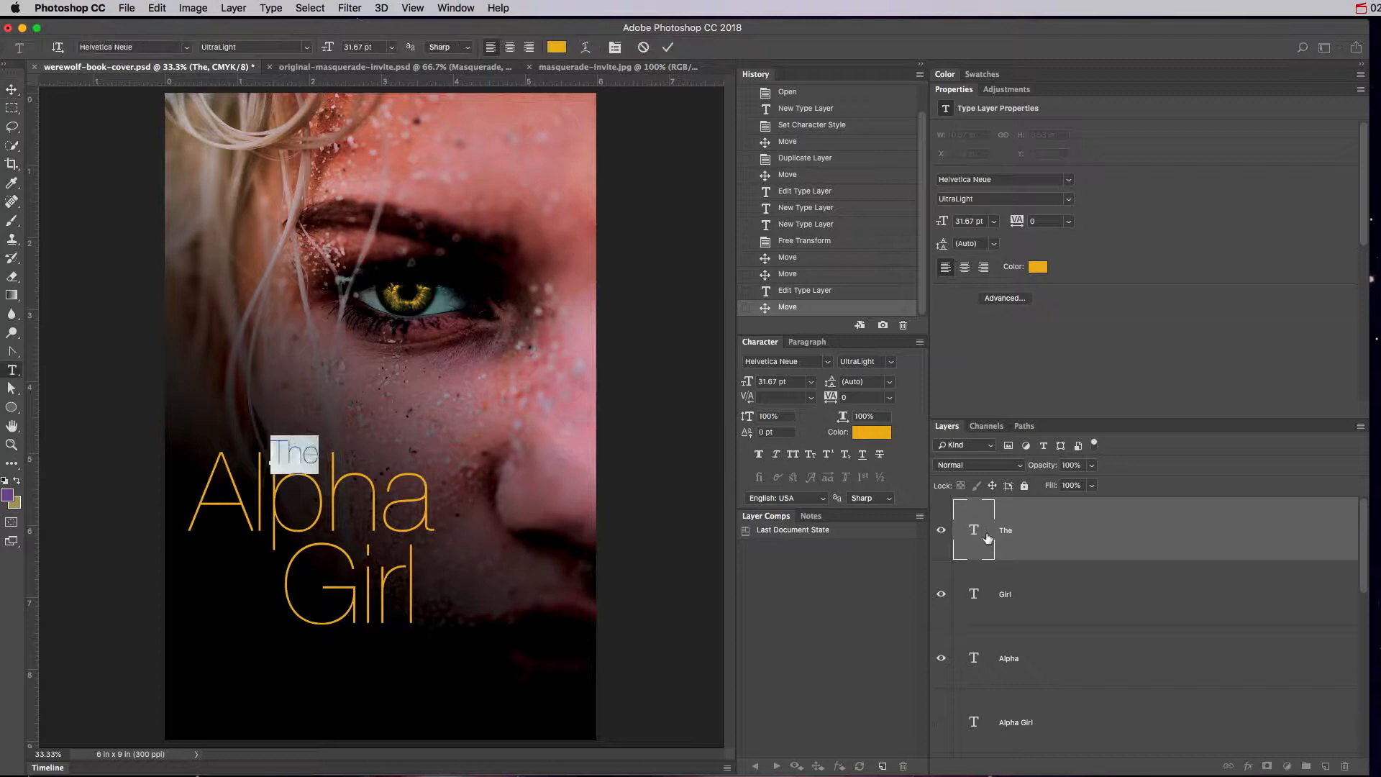
pyautogui.click(890, 361)
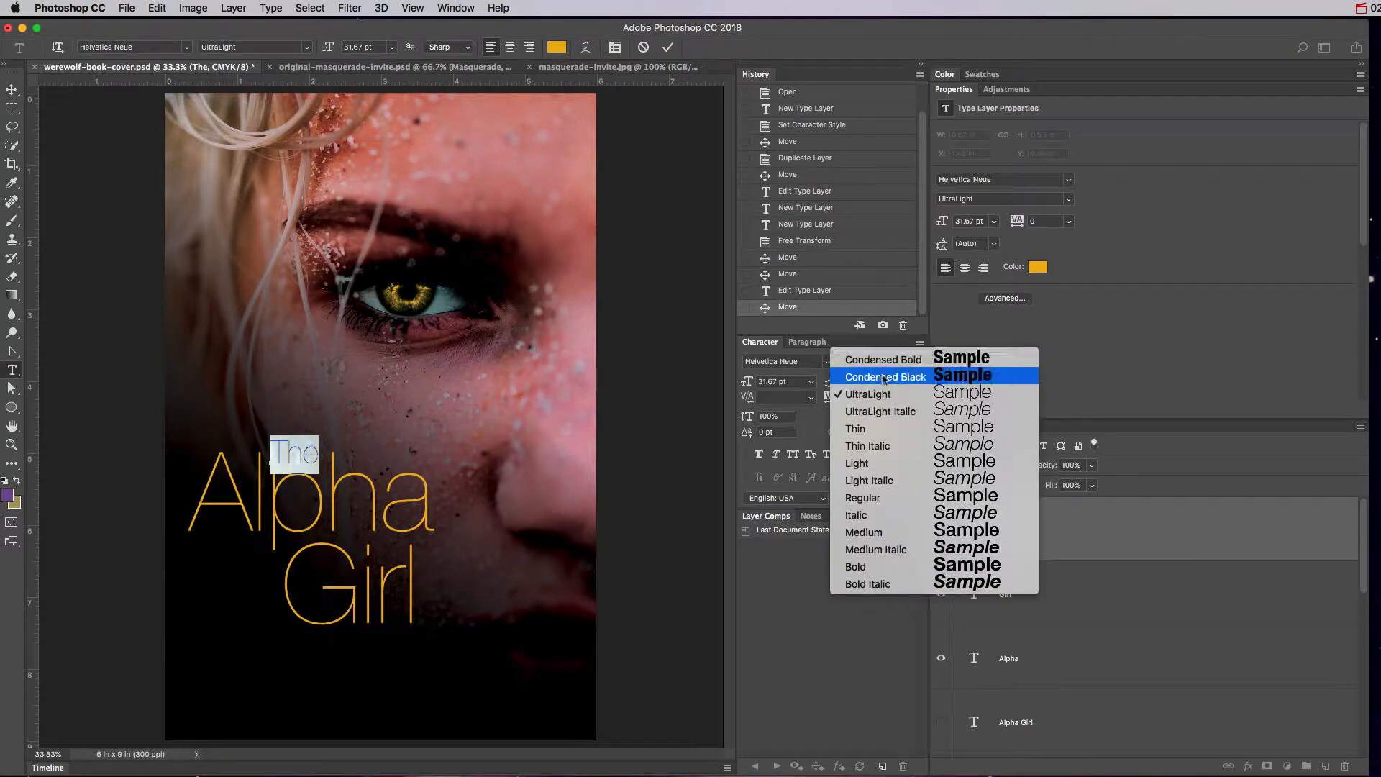
pyautogui.click(887, 466)
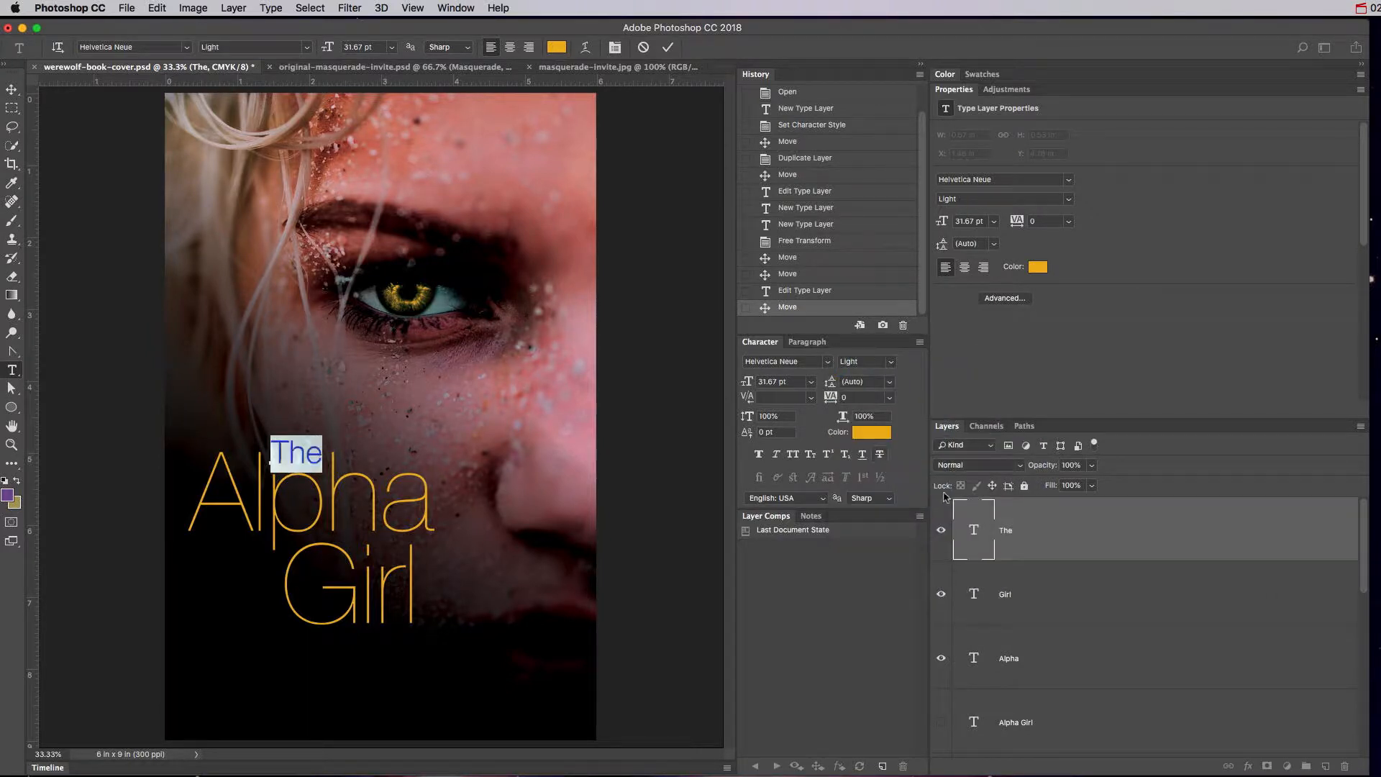
pyautogui.click(985, 522)
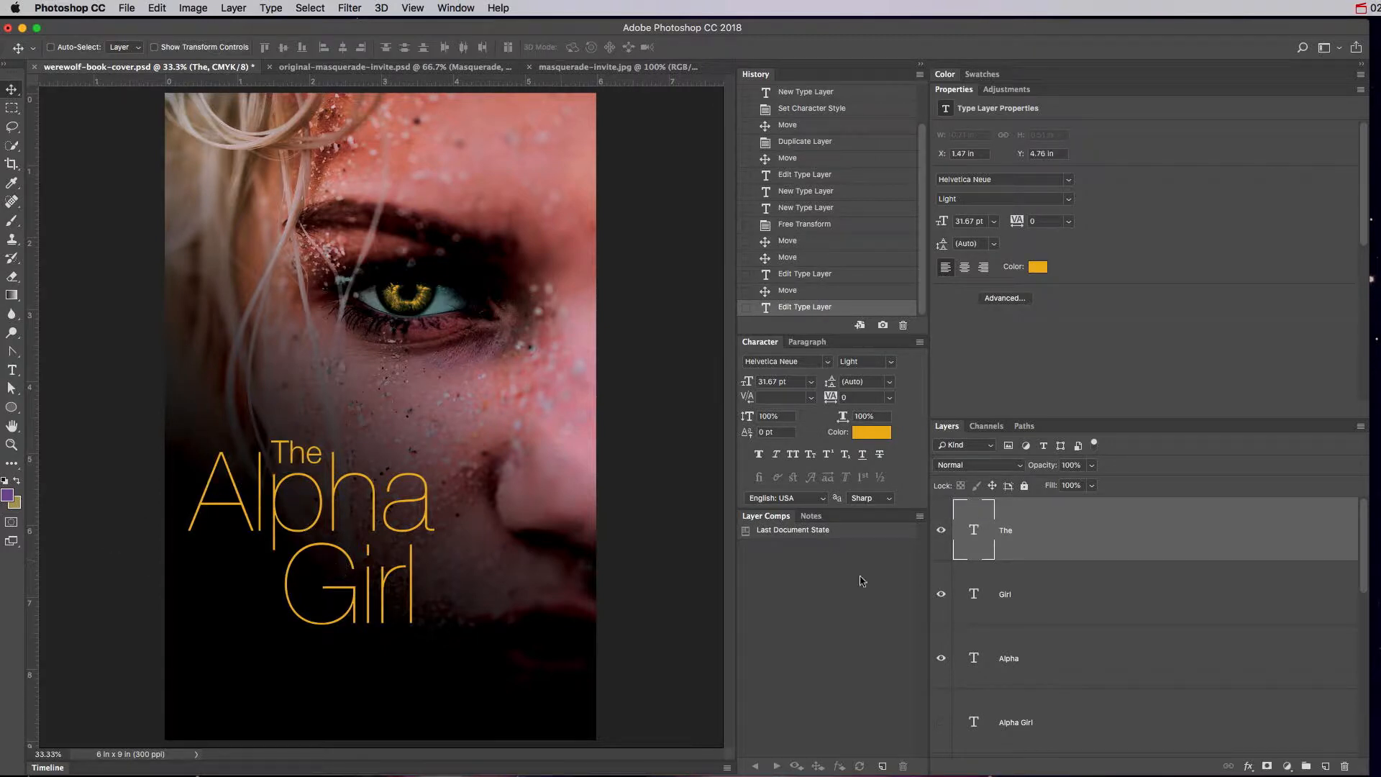
pyautogui.doubleClick(992, 545)
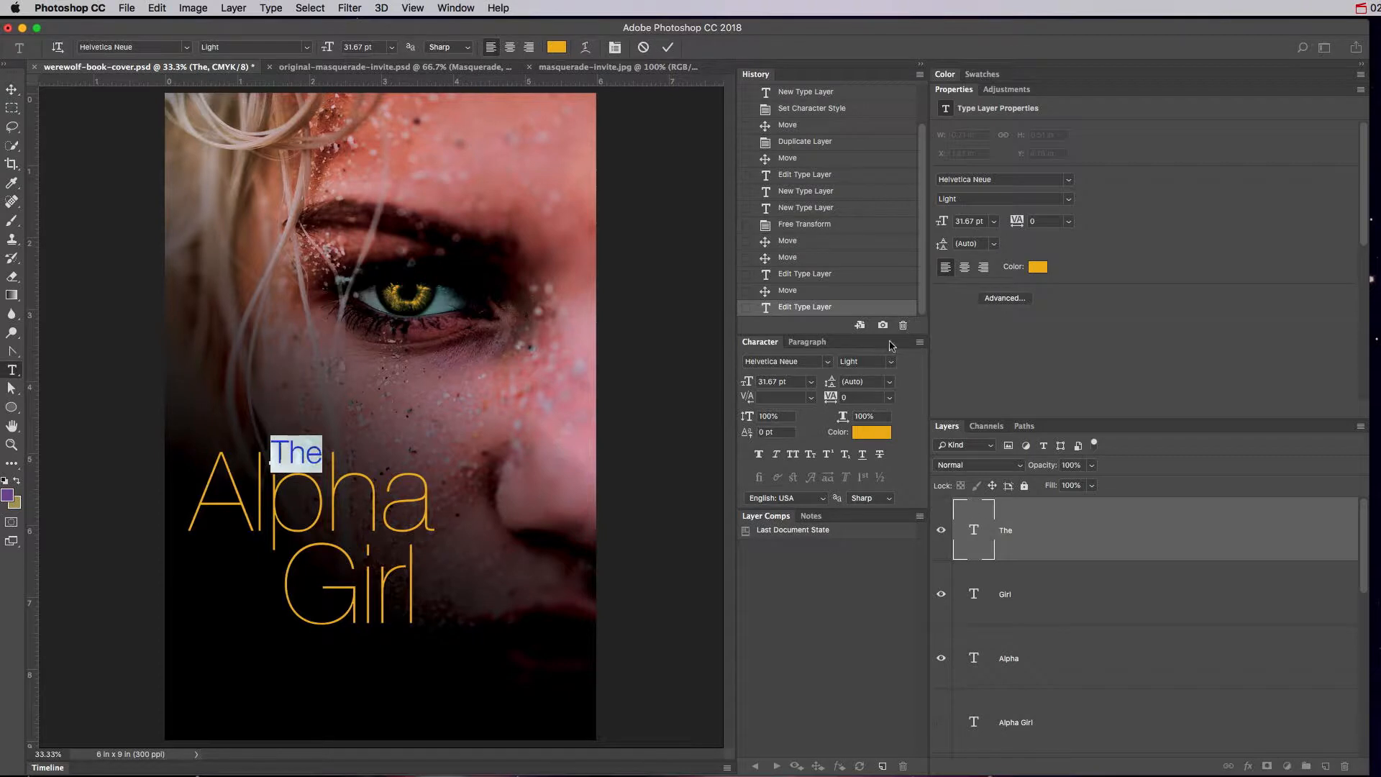
pyautogui.click(892, 362)
pyautogui.click(880, 431)
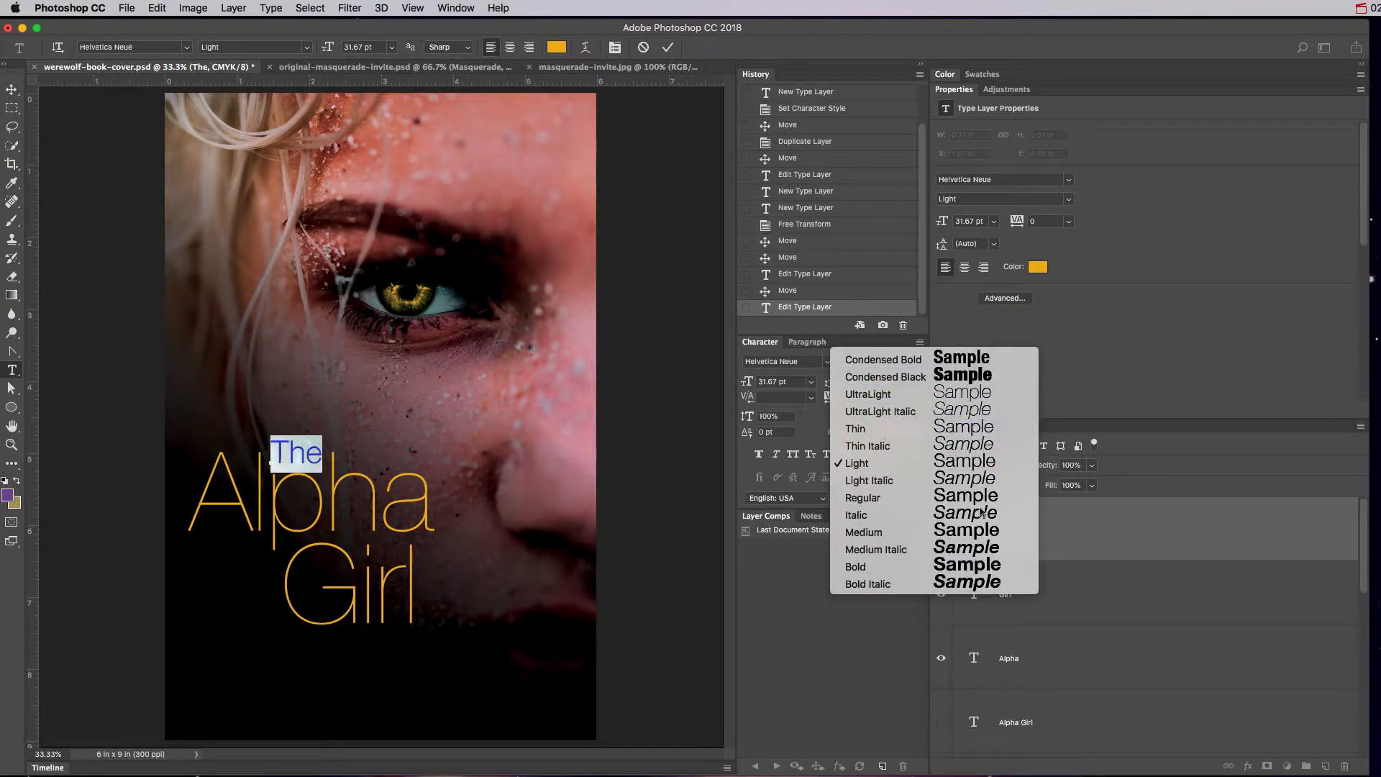
pyautogui.click(984, 528)
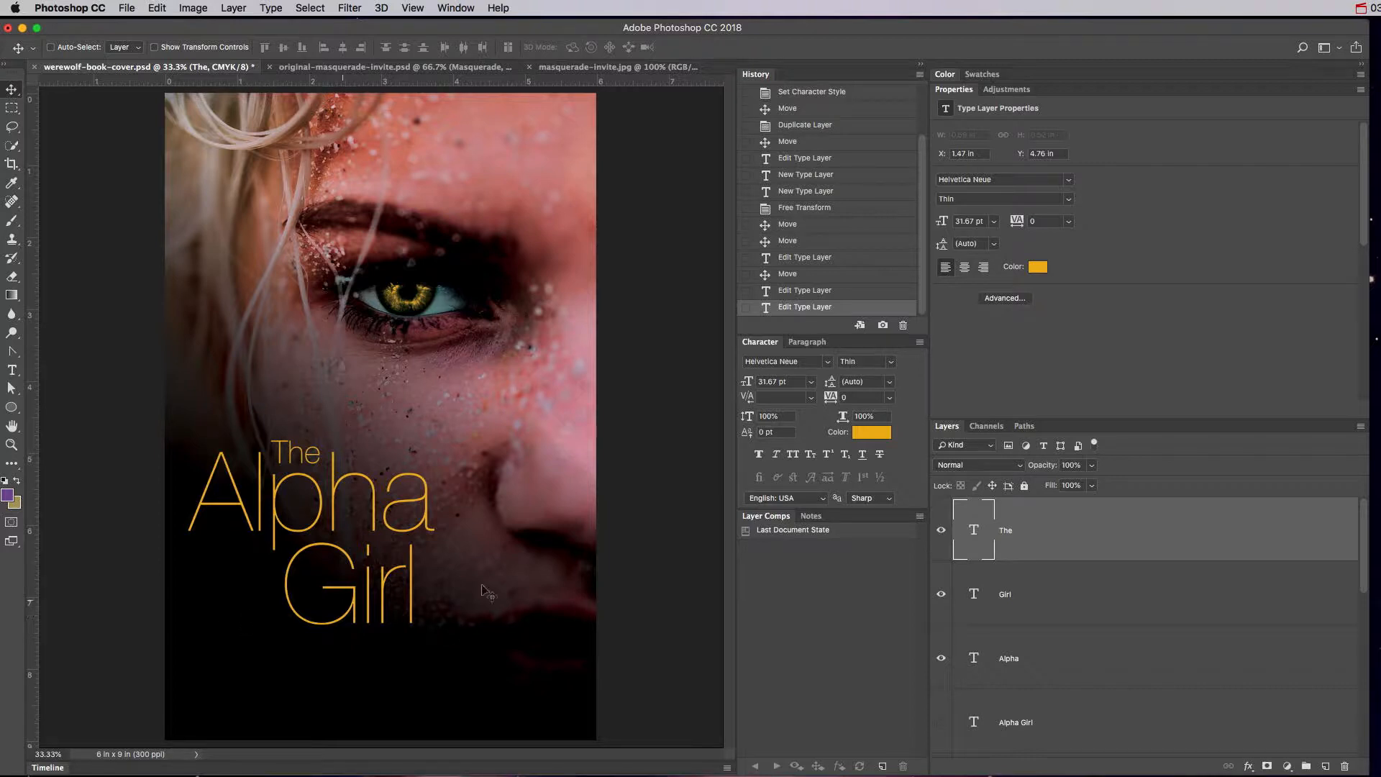
# Duplicate the The, Girl and Alpha text layers together.
pyautogui.click(969, 606)
pyautogui.click(975, 660)
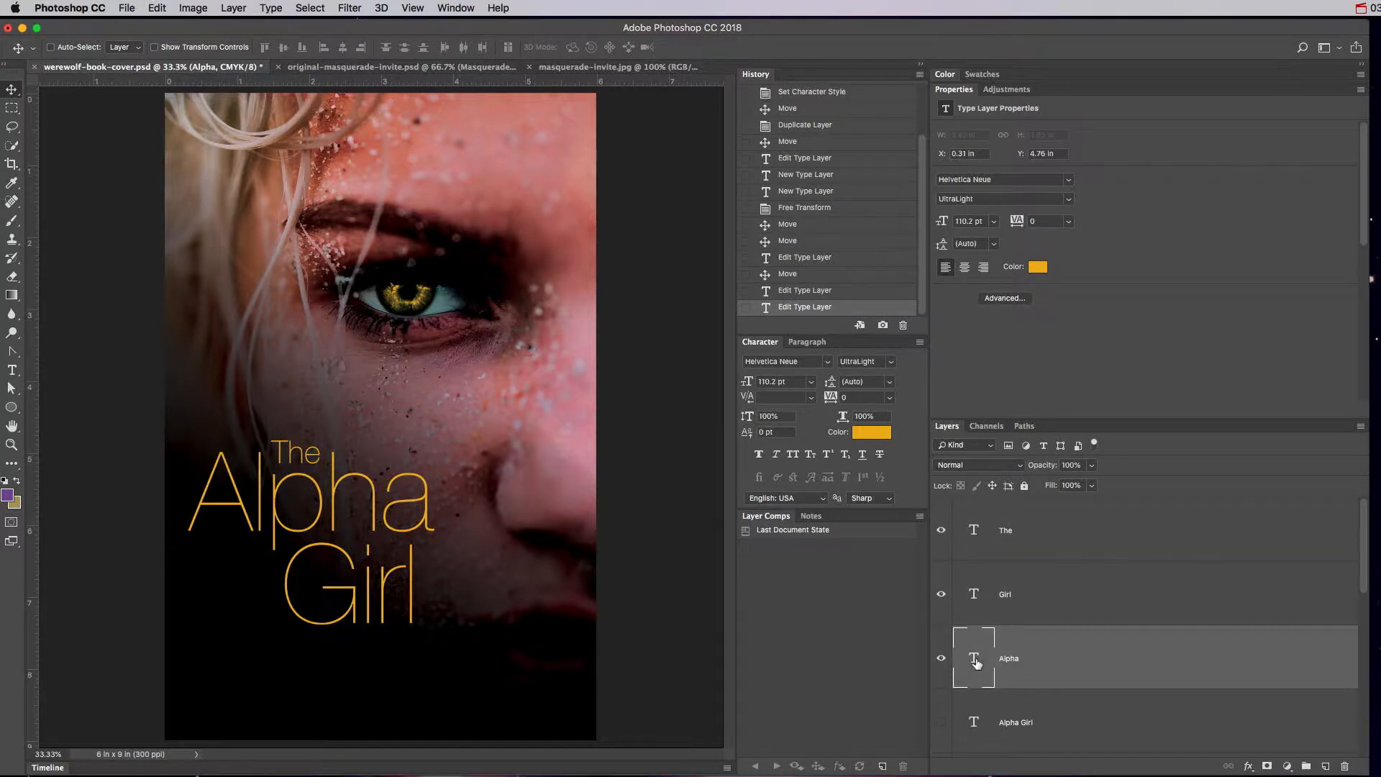
pyautogui.keyDown('shift'); pyautogui.click(1024, 533); pyautogui.keyUp('shift')
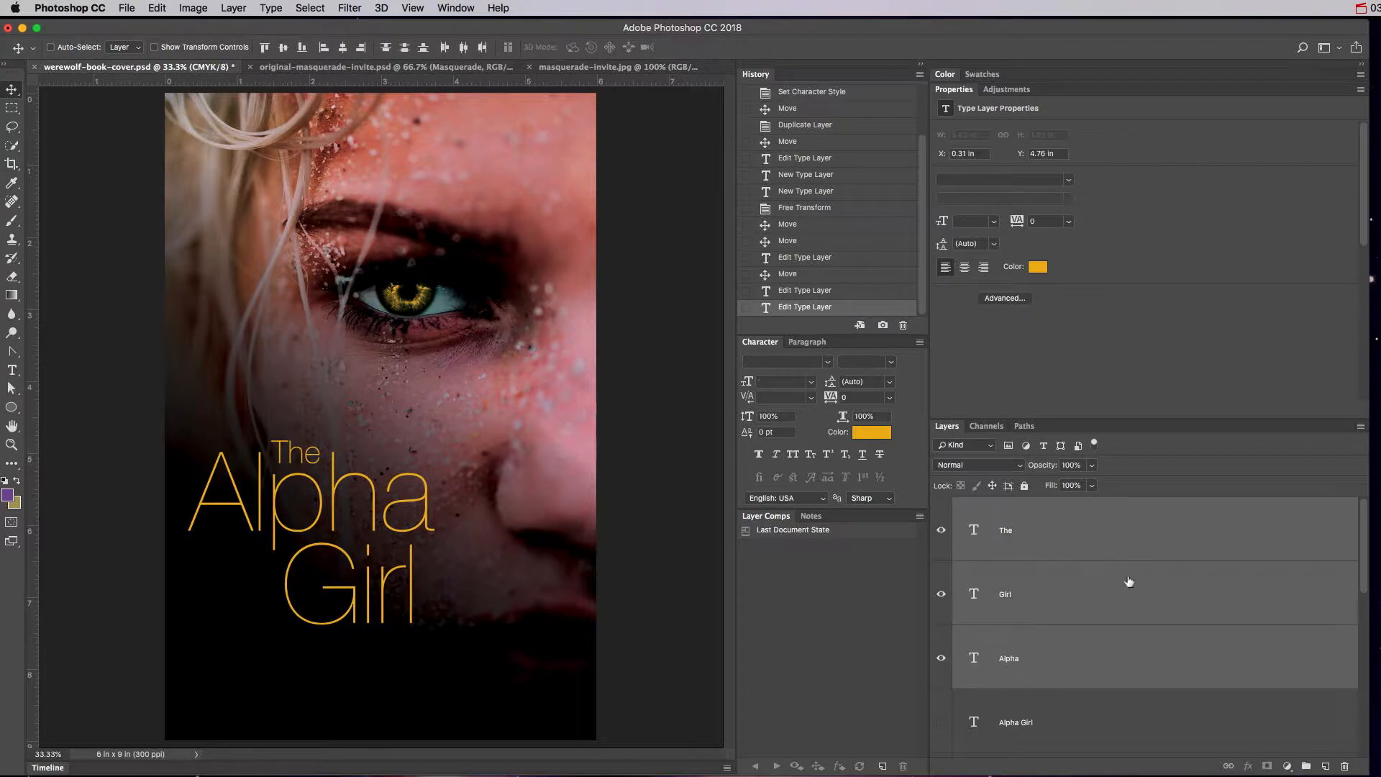
pyautogui.moveTo(1162, 652); pyautogui.dragTo(1337, 767)
pyautogui.scroll(-5, 975, 659)
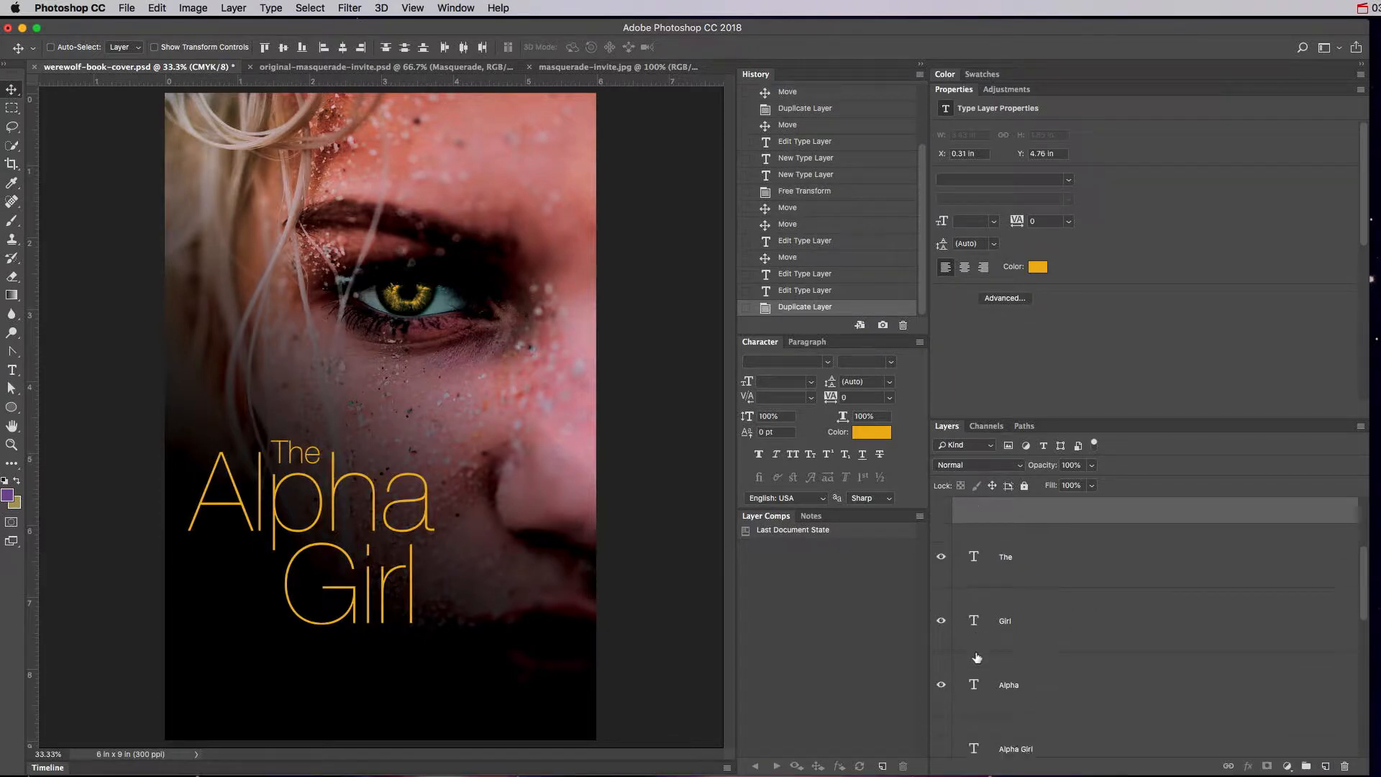
pyautogui.moveTo(941, 685); pyautogui.dragTo(947, 572)
# Group the original The, Alpha and Girl layers into a group named 'Helvetica Neue'.
pyautogui.click(1049, 687)
pyautogui.keyDown('shift'); pyautogui.click(1043, 555); pyautogui.keyUp('shift')
pyautogui.click(1305, 766)
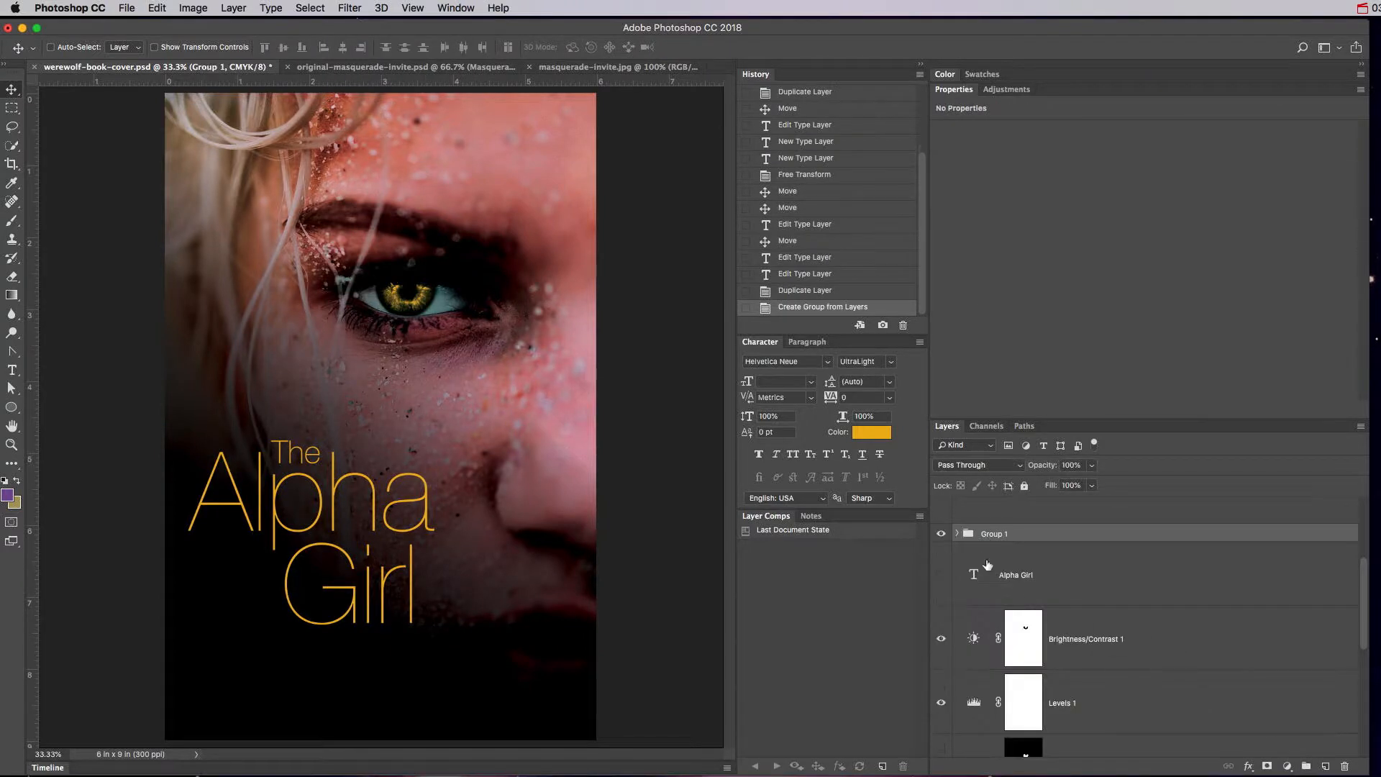
pyautogui.write('Helvetica Neue')
pyautogui.press('Return')
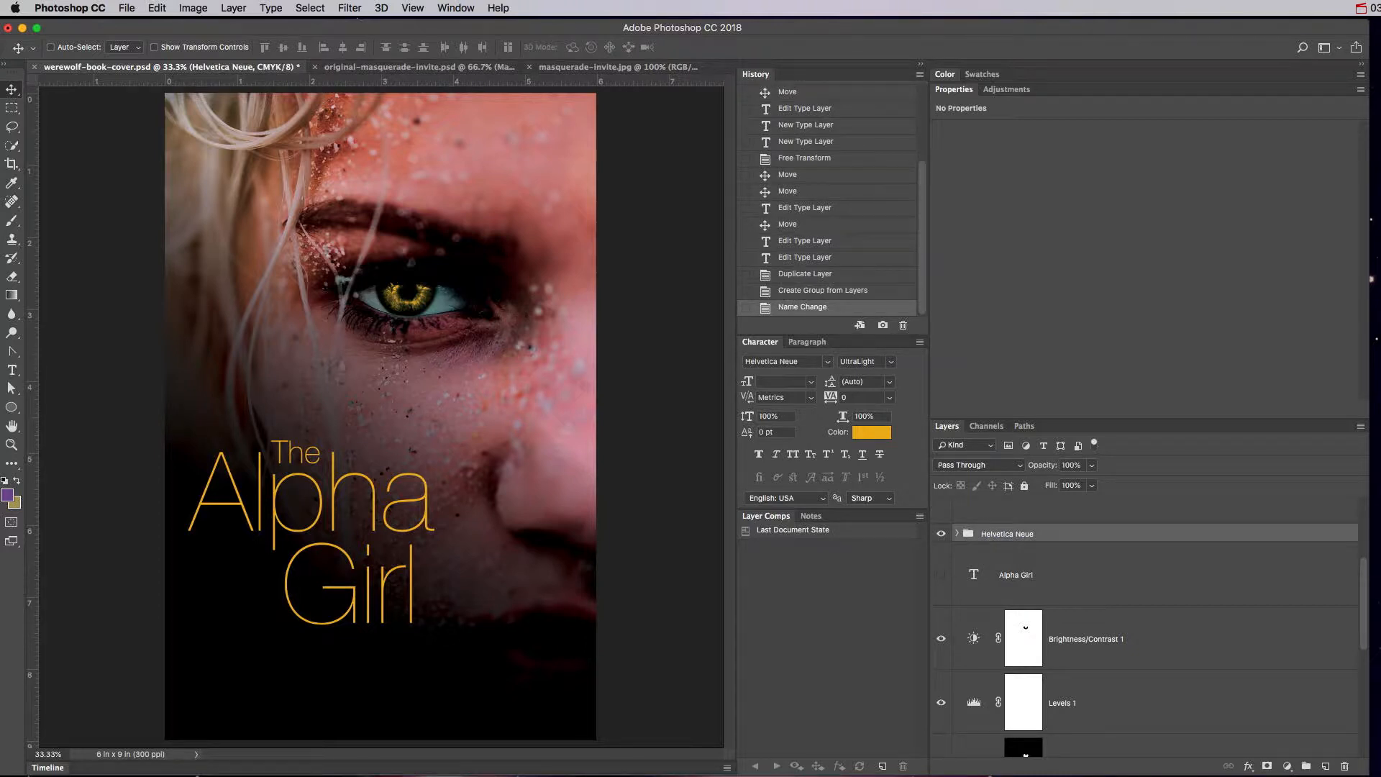
pyautogui.scroll(3, 945, 616)
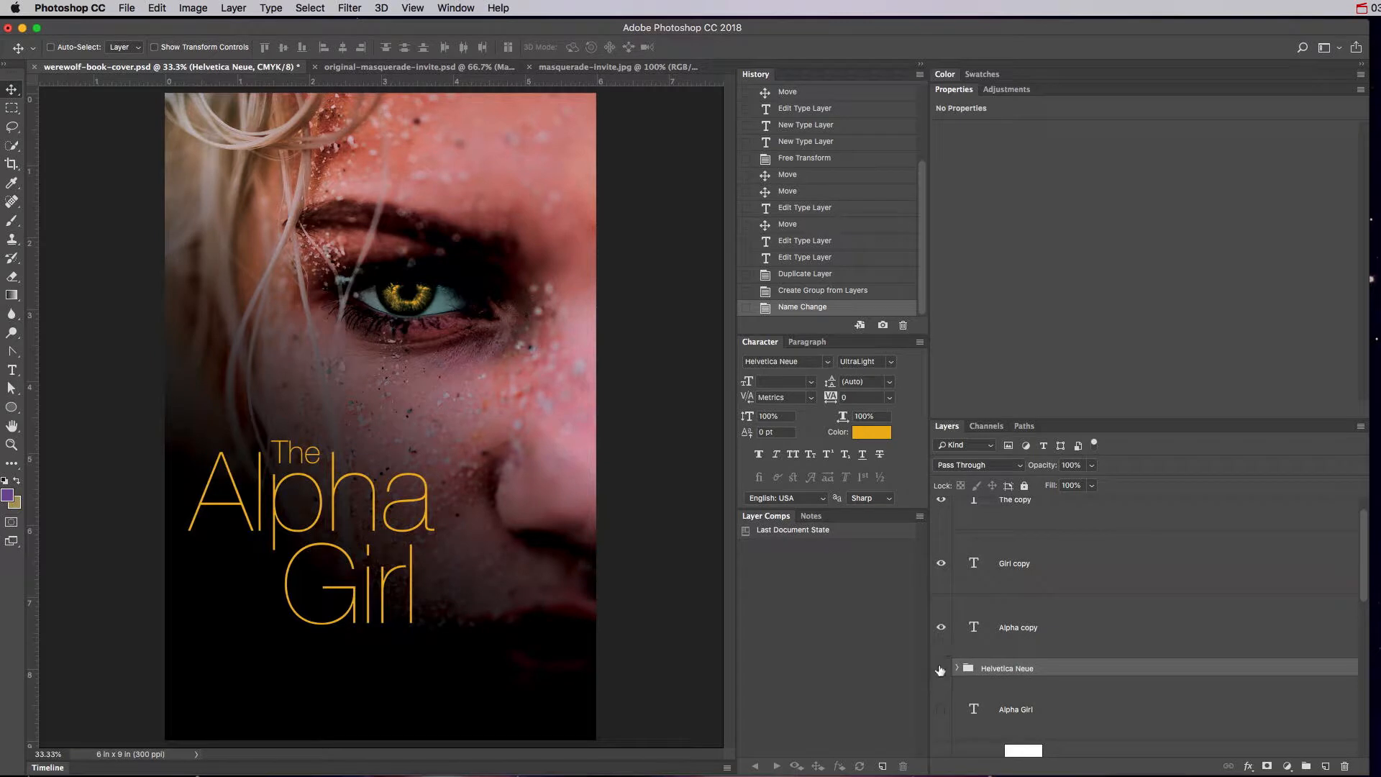
# Preview fonts on the Girl copy layer and apply Dead Kansas.
pyautogui.scroll(1, 993, 659)
pyautogui.click(1007, 664)
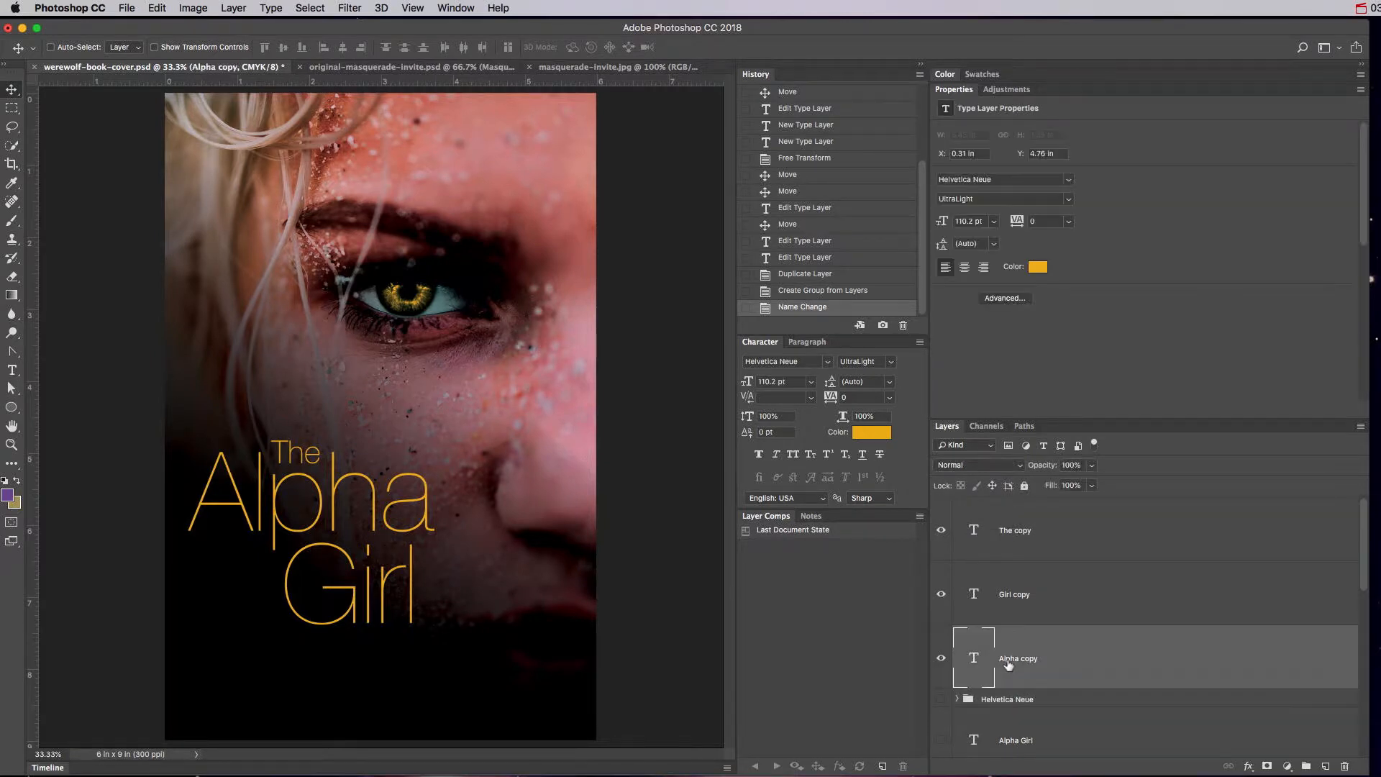
pyautogui.click(978, 594)
pyautogui.click(828, 361)
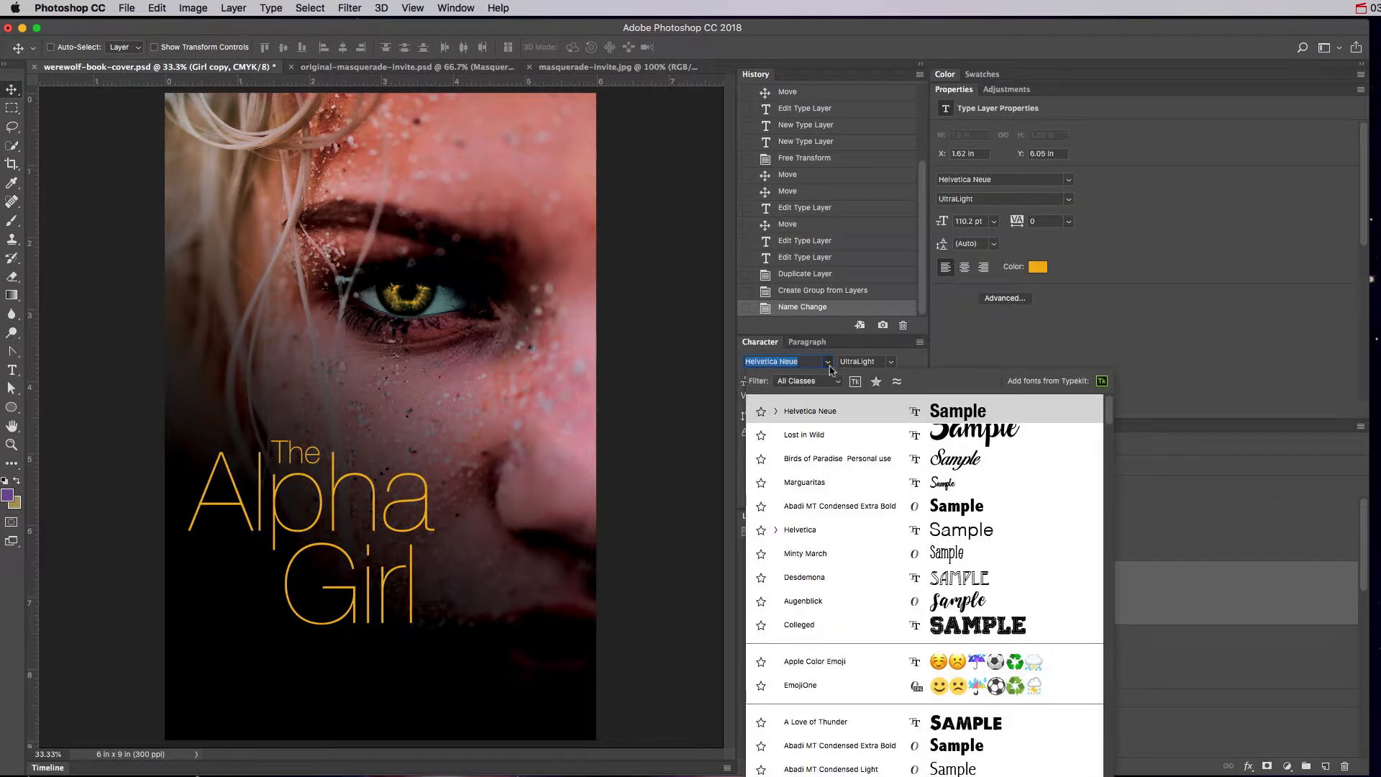
pyautogui.scroll(-2, 843, 551)
pyautogui.scroll(1, 843, 547)
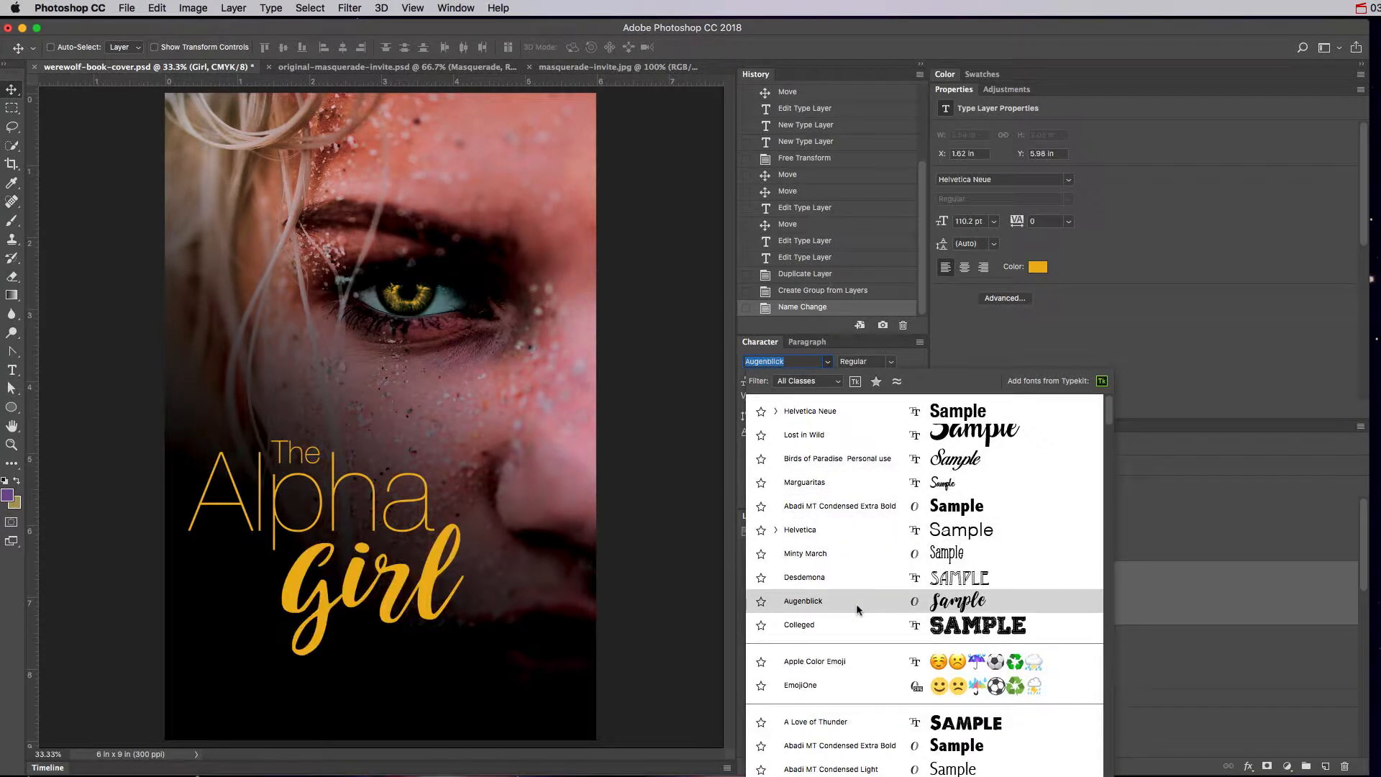
pyautogui.scroll(-1, 856, 603)
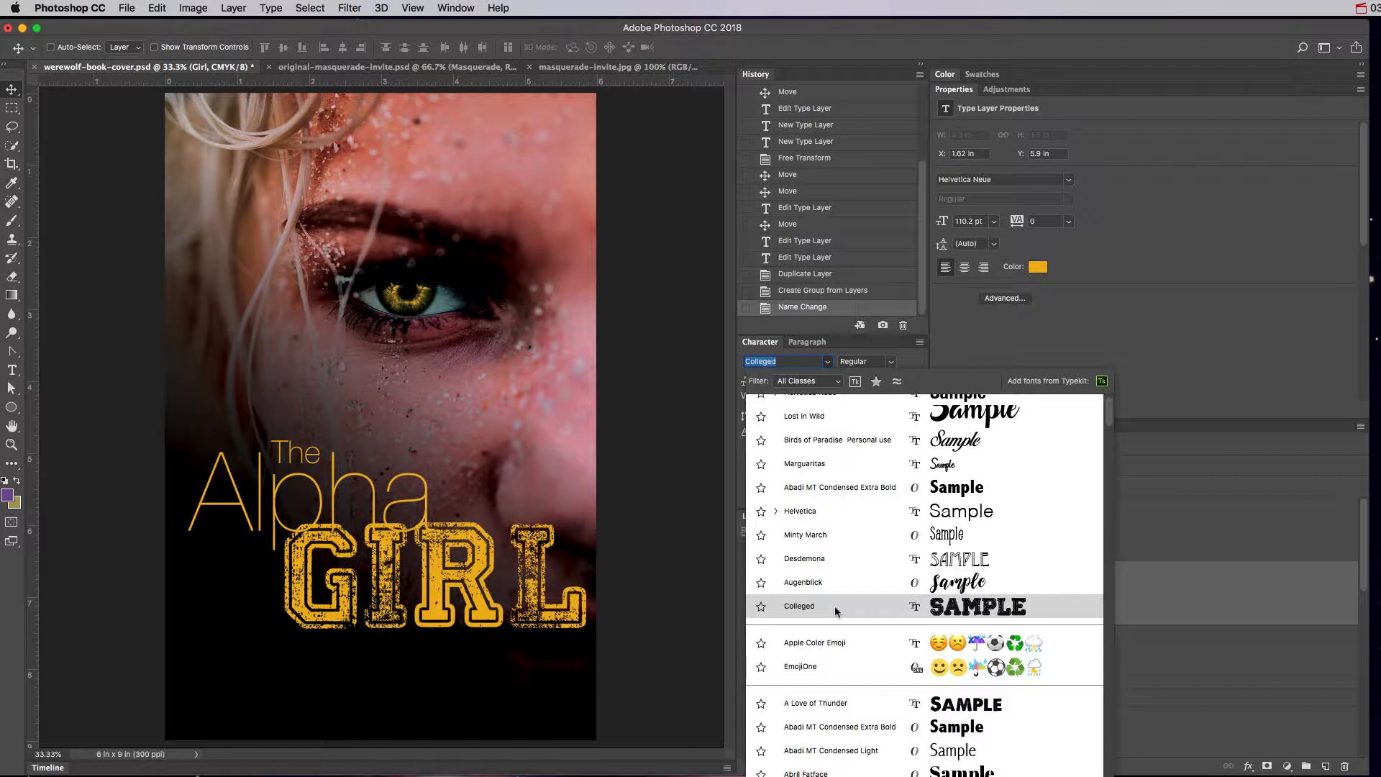
pyautogui.press('Down')
pyautogui.press('Down')
pyautogui.press('Down')
pyautogui.press('Down')
pyautogui.press('Down')
pyautogui.press('Down')
pyautogui.press('Down')
pyautogui.press('Down')
pyautogui.press('Down')
pyautogui.press('Down')
pyautogui.press('Down')
pyautogui.press('Down')
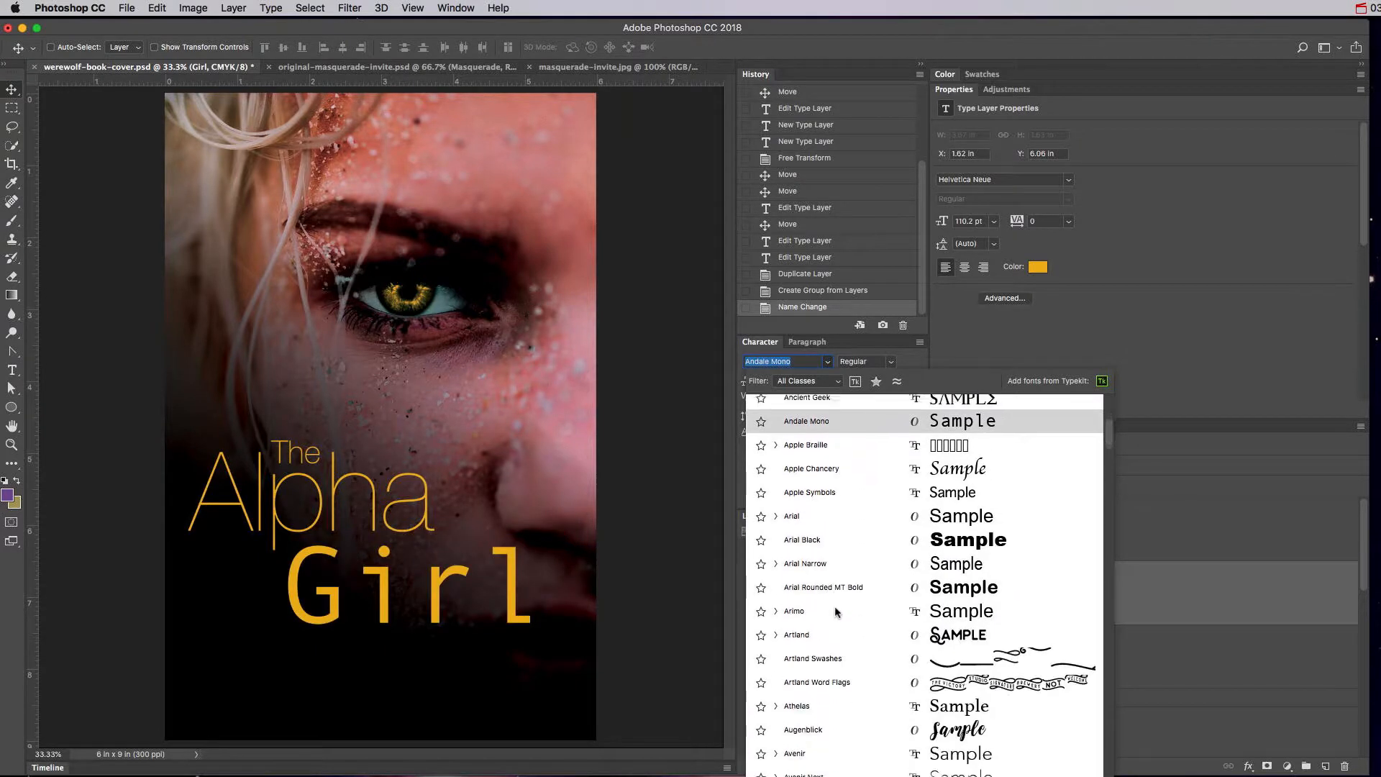
pyautogui.scroll(-10, 836, 611)
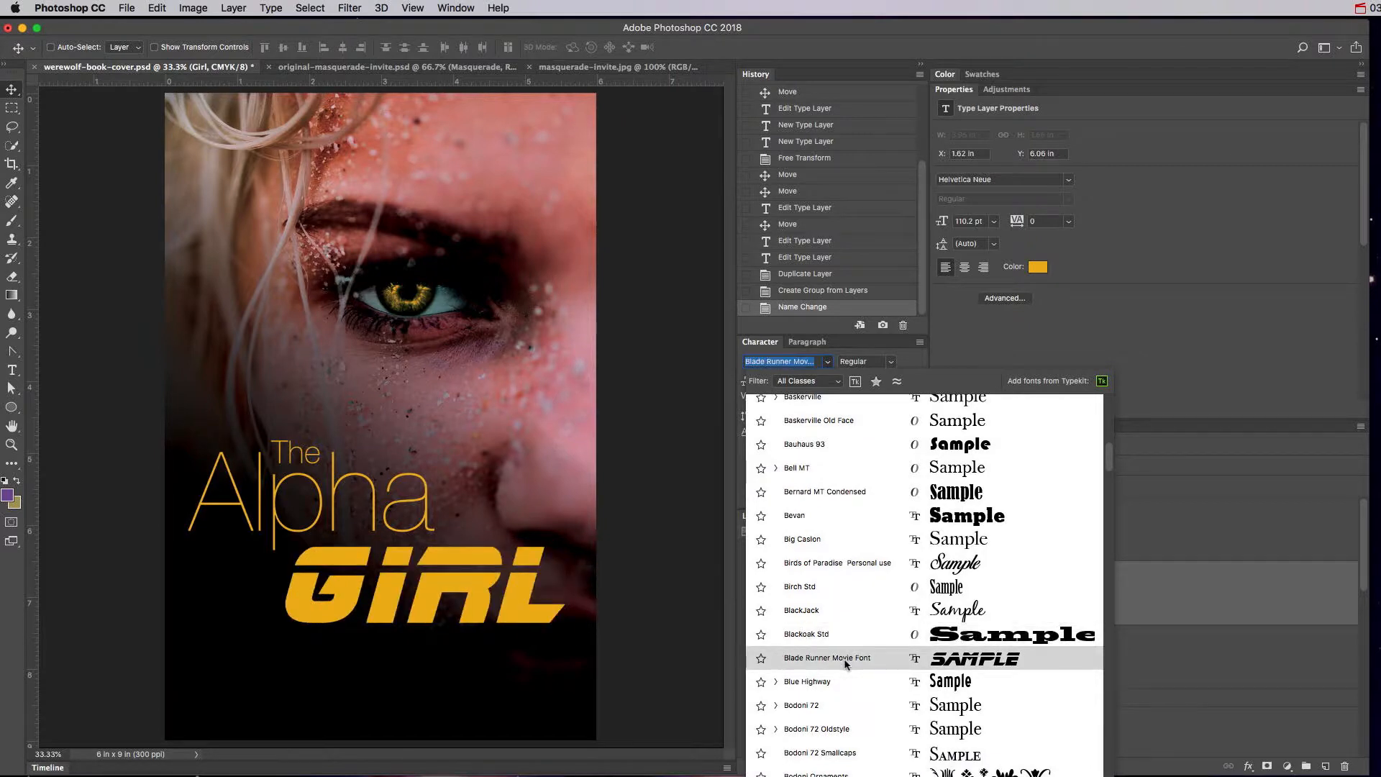
pyautogui.scroll(-5, 838, 658)
pyautogui.scroll(-5, 845, 658)
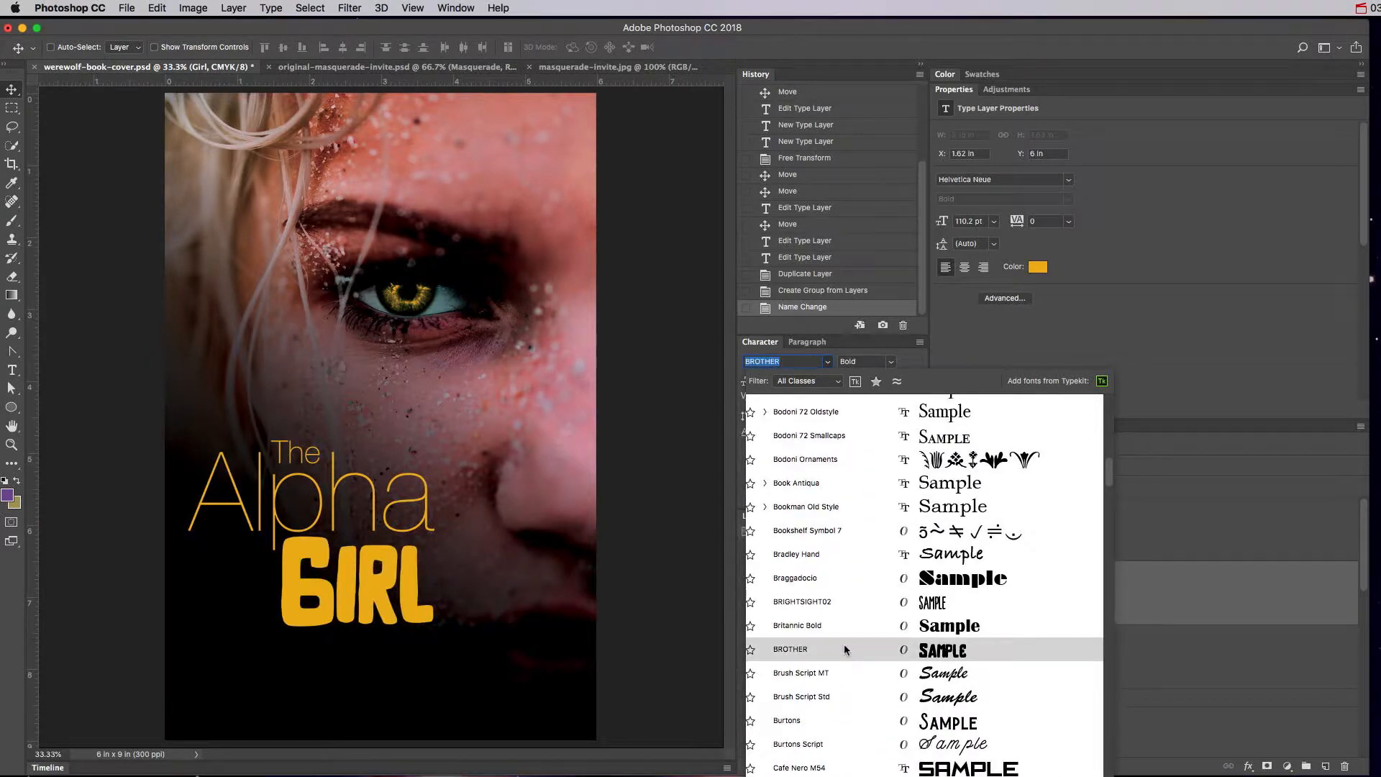
pyautogui.scroll(-12, 844, 648)
pyautogui.scroll(-3, 844, 645)
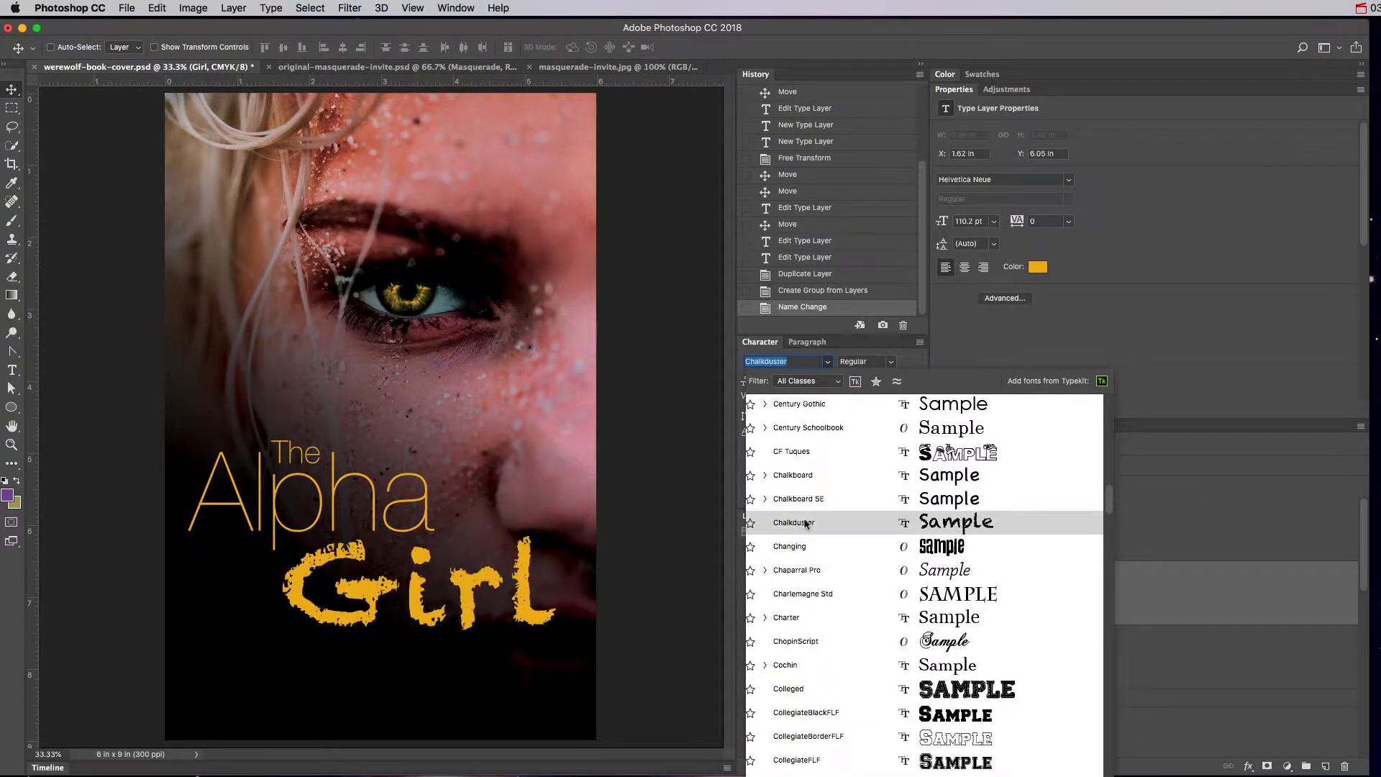
pyautogui.scroll(-5, 806, 536)
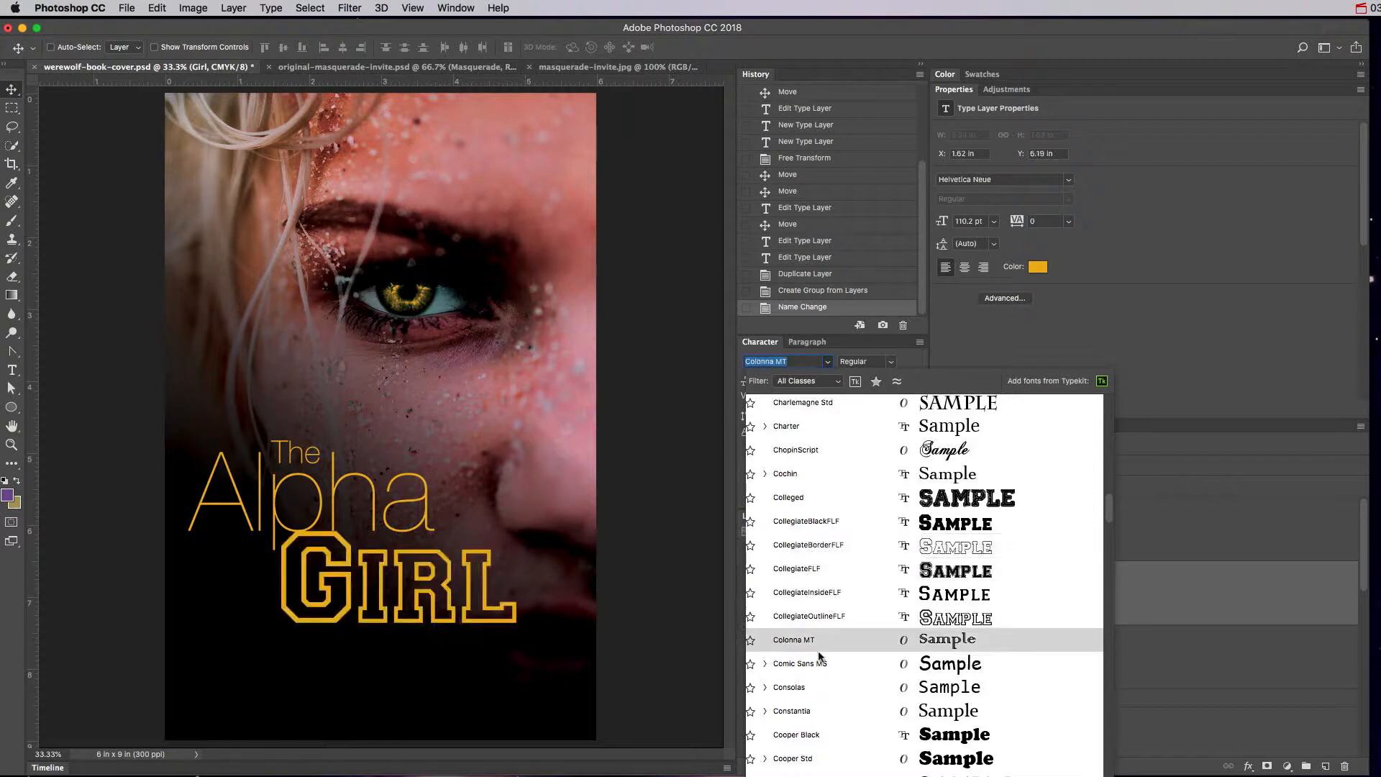
pyautogui.scroll(-10, 820, 656)
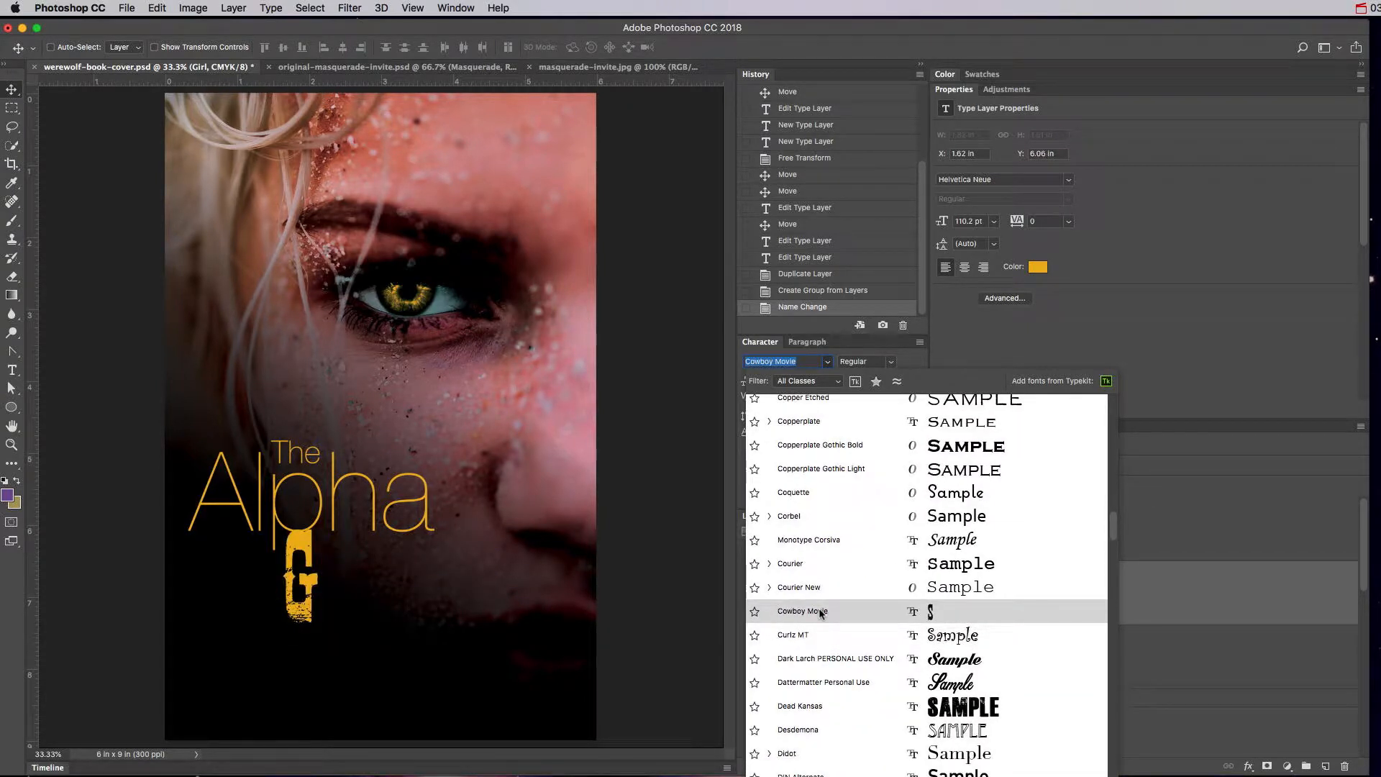
pyautogui.scroll(-2, 820, 611)
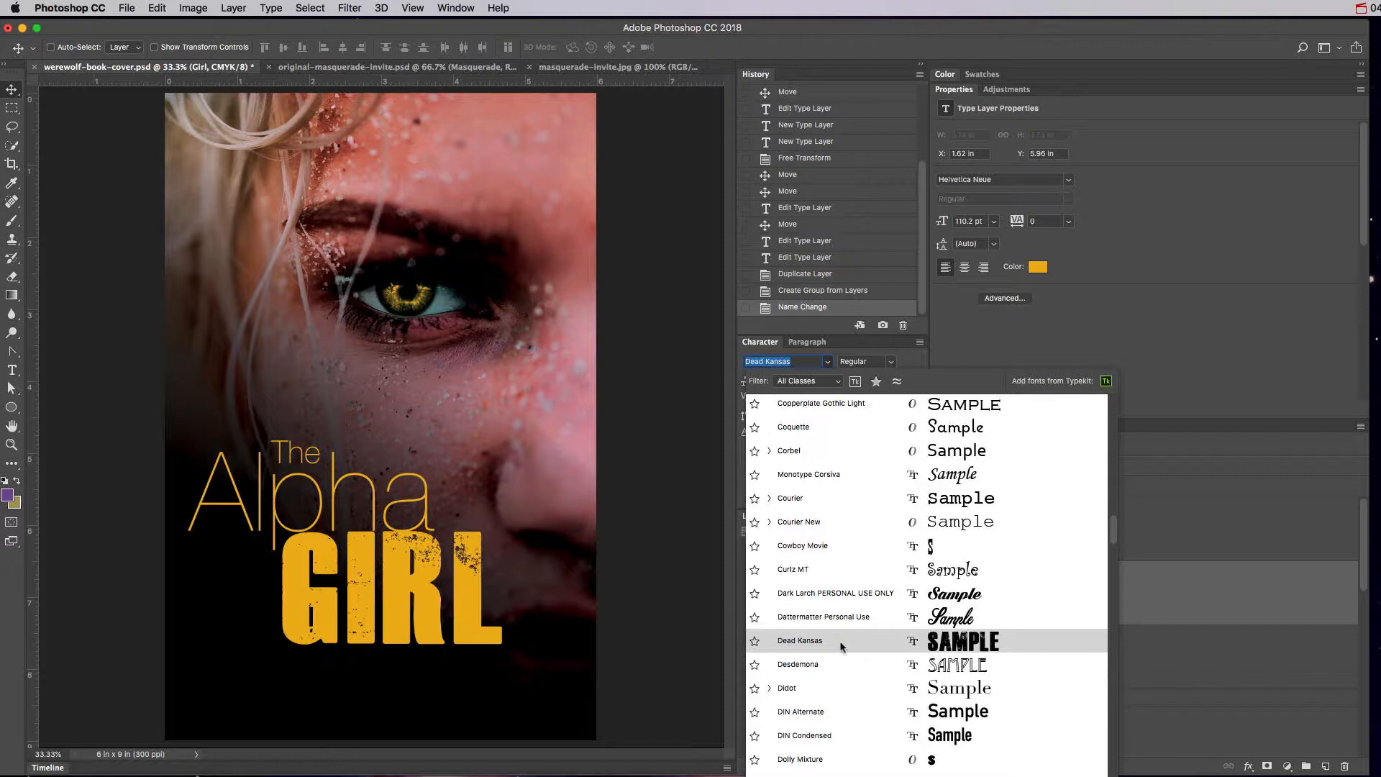
pyautogui.click(840, 642)
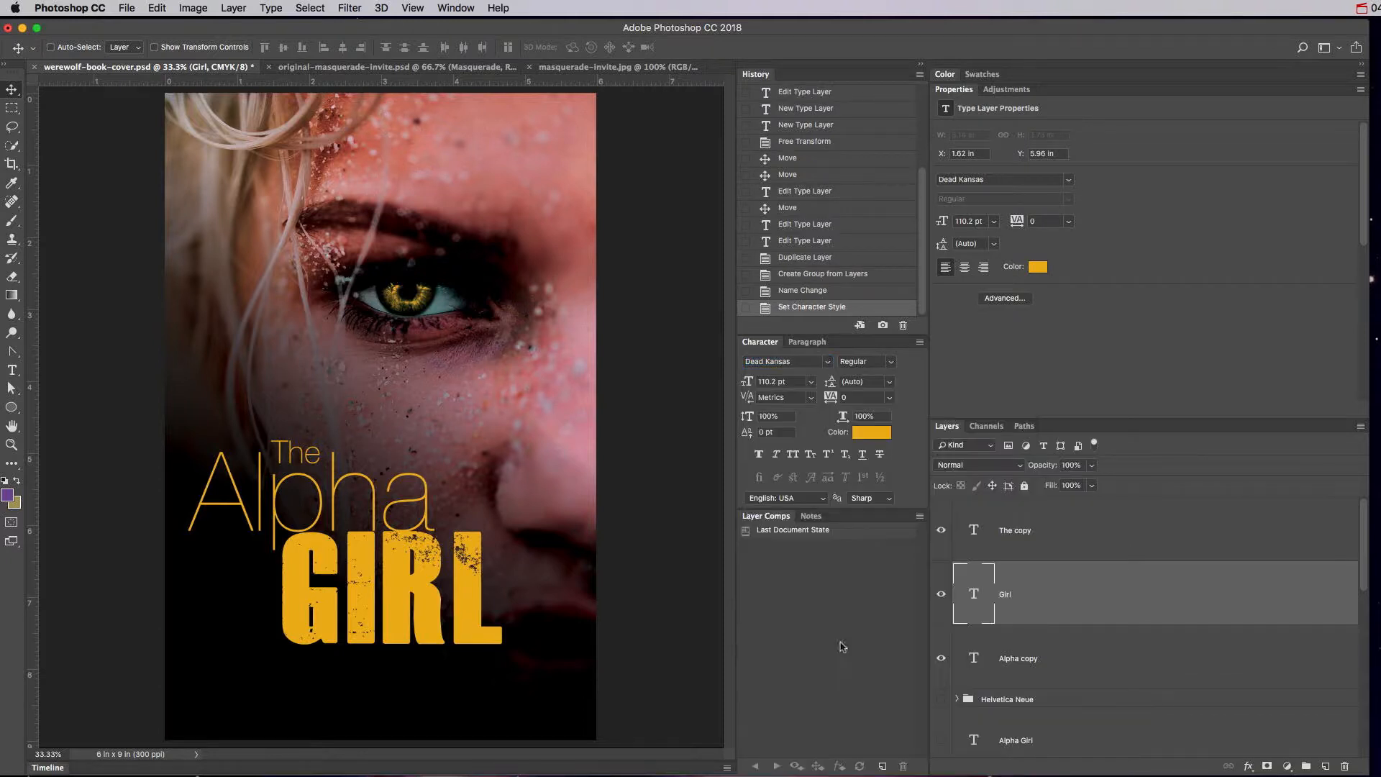
# Apply the Dead Kansas font to the Alpha copy layer.
pyautogui.click(978, 663)
pyautogui.click(827, 362)
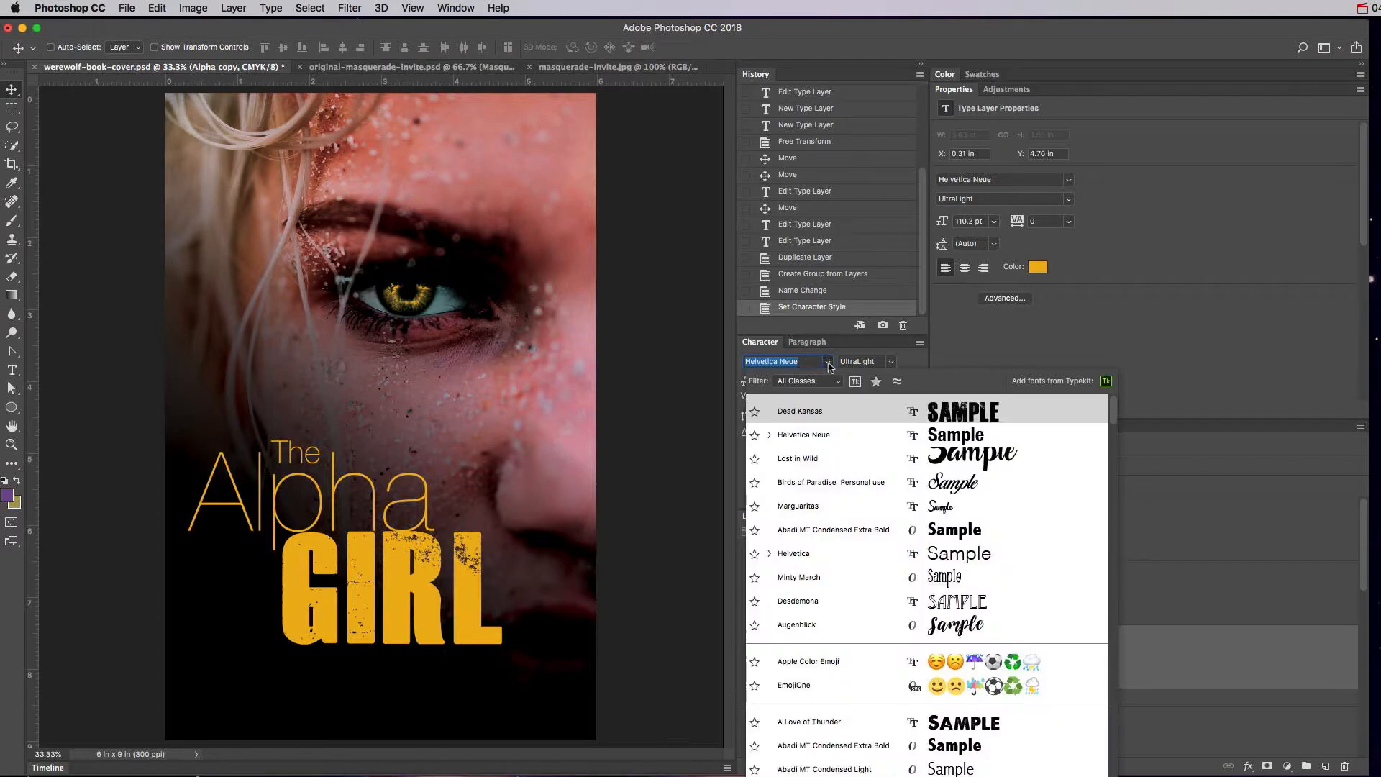
pyautogui.click(801, 412)
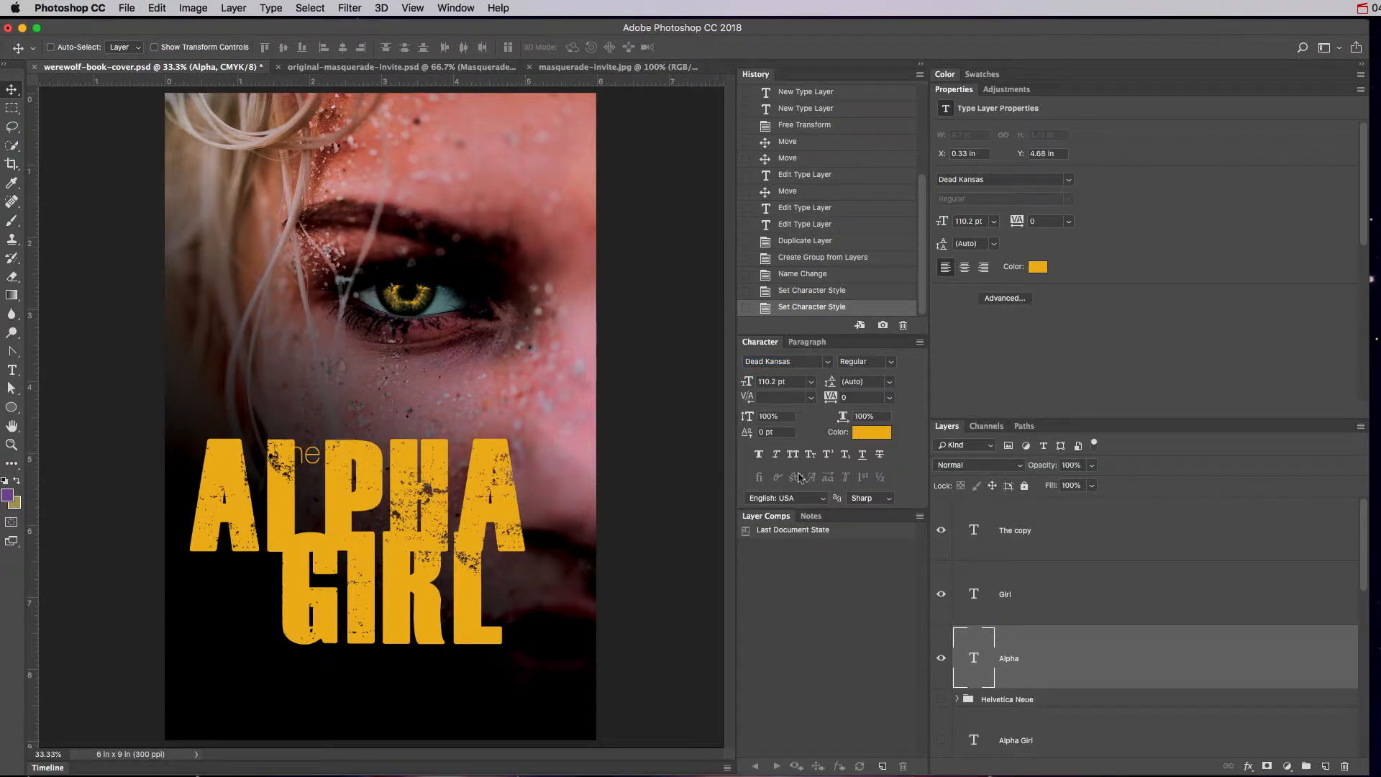
# Select the Alpha and Girl layers together.
pyautogui.click(987, 554)
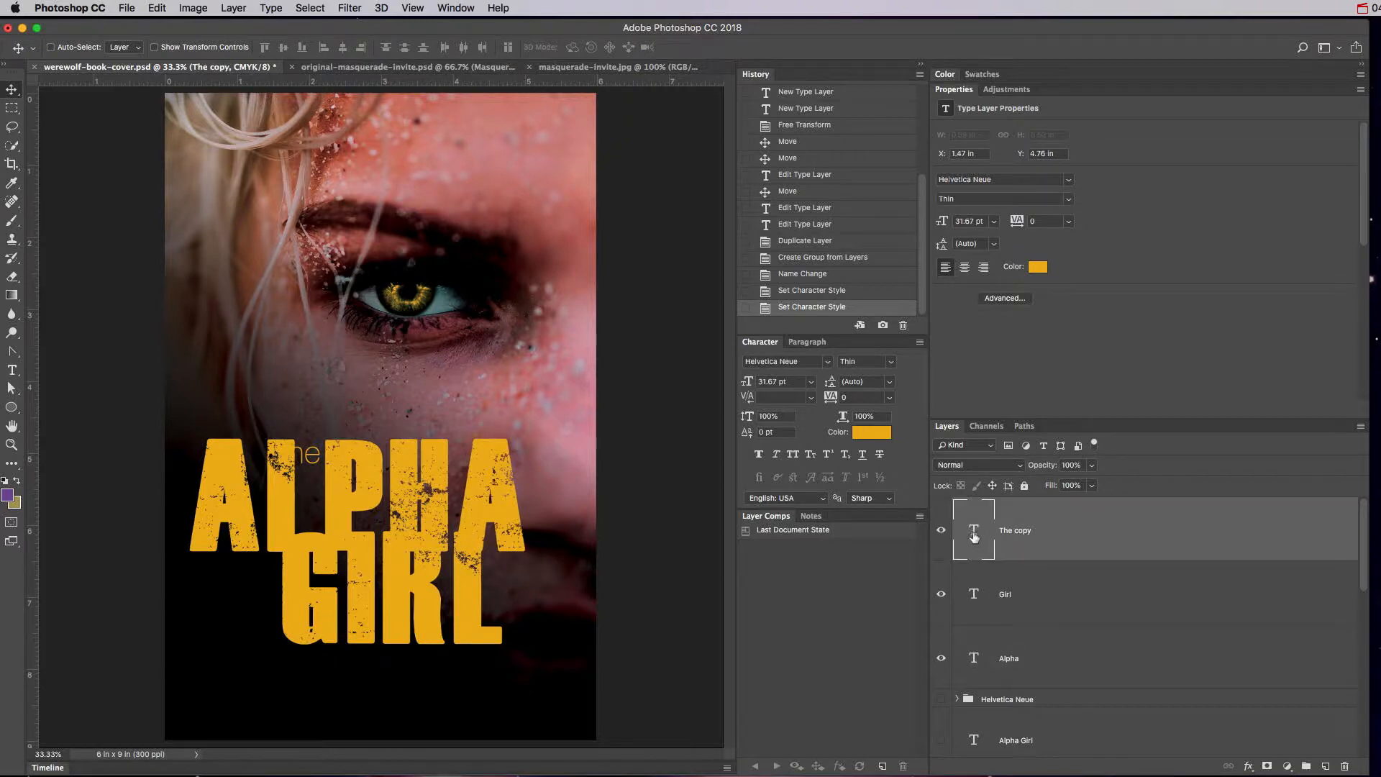
pyautogui.click(1021, 659)
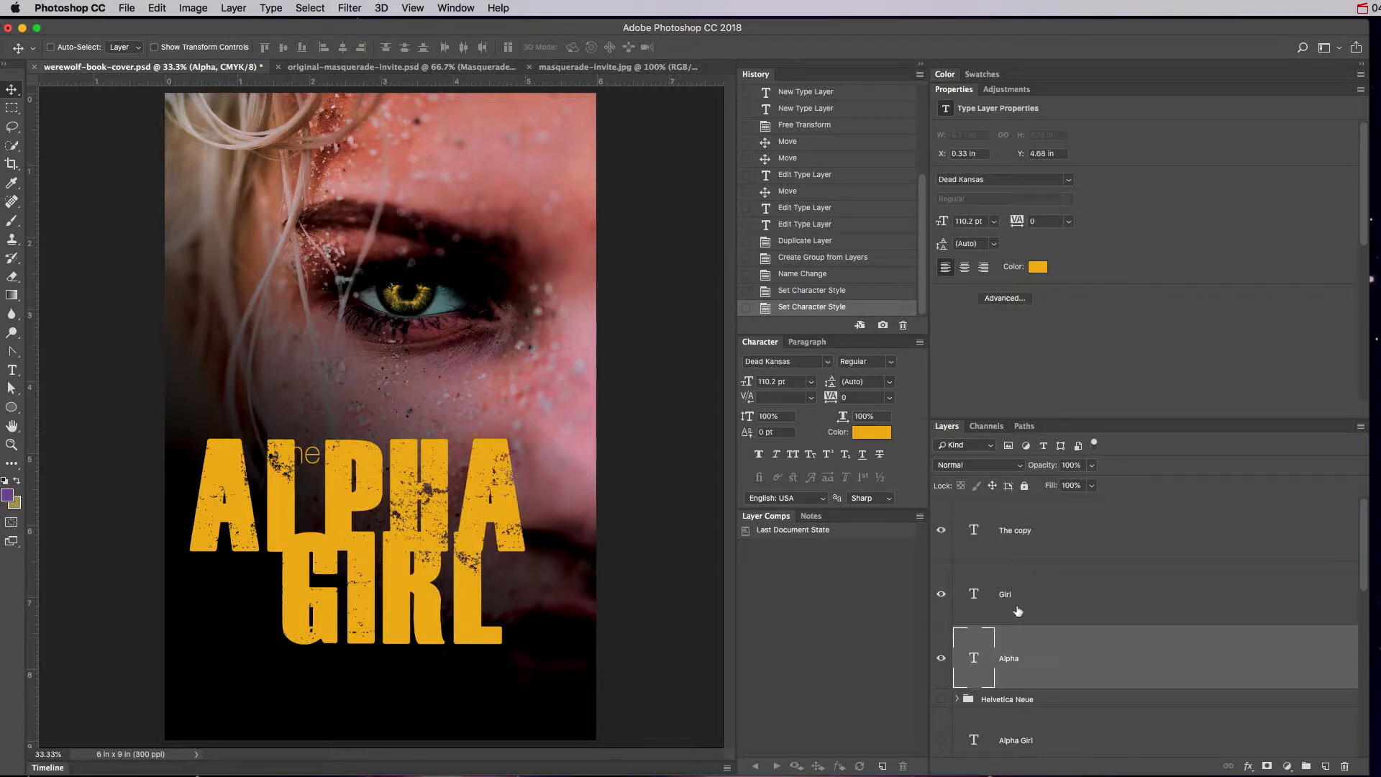
pyautogui.keyDown('shift'); pyautogui.click(1018, 608); pyautogui.keyUp('shift')
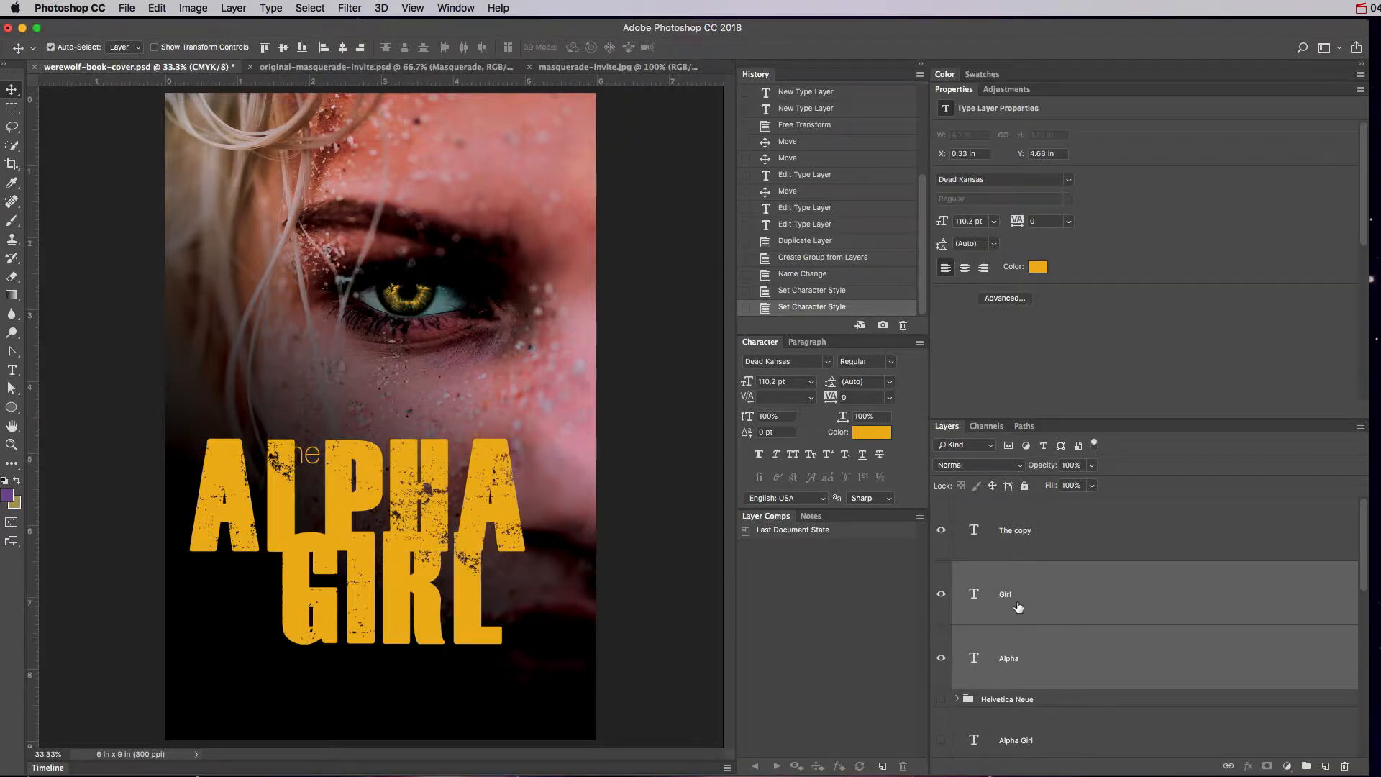
# Scale ALPHA and GIRL down to about 76%, to 84.01 pt.
pyautogui.press('super+t')
pyautogui.moveTo(523, 437); pyautogui.dragTo(445, 488)
pyautogui.press('Return')
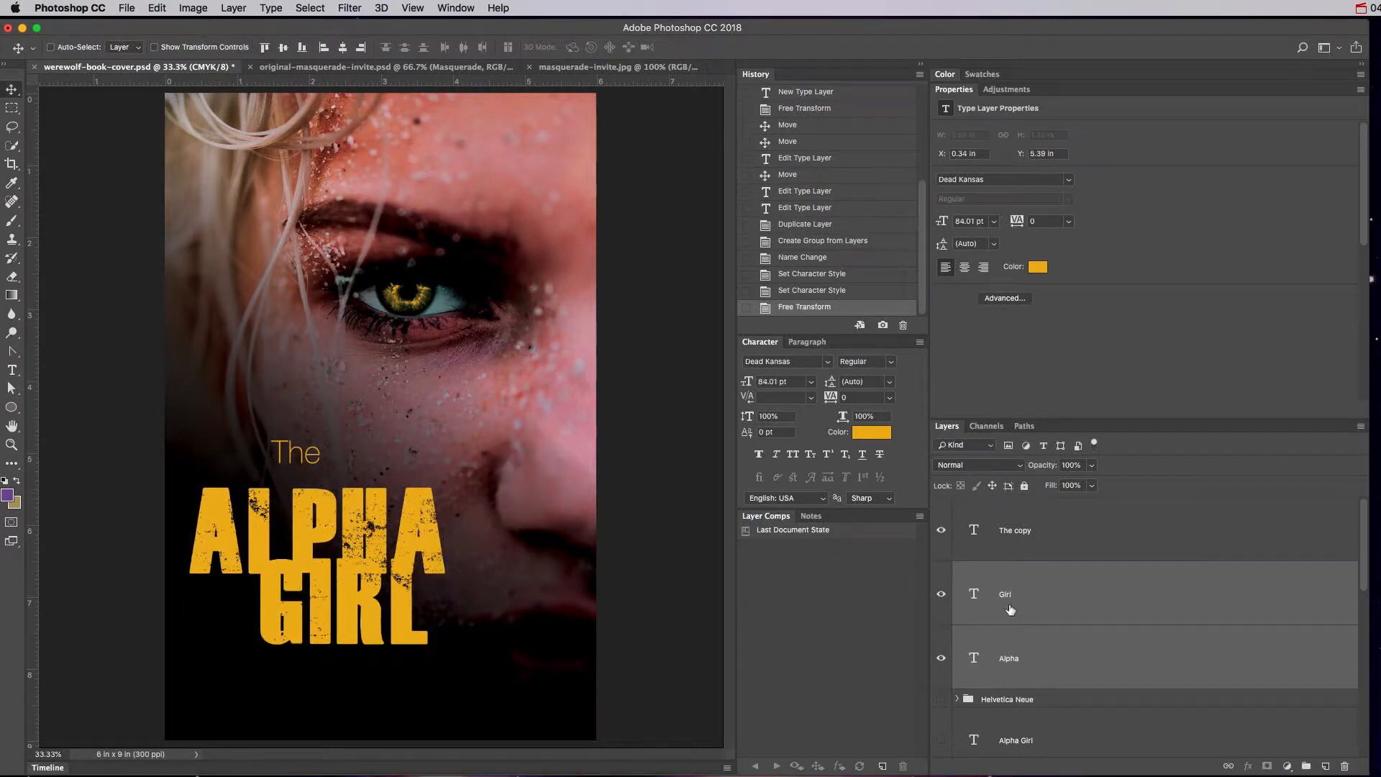
# Move GIRL down and right so it sits offset beneath ALPHA.
pyautogui.click(1026, 649)
pyautogui.click(1017, 601)
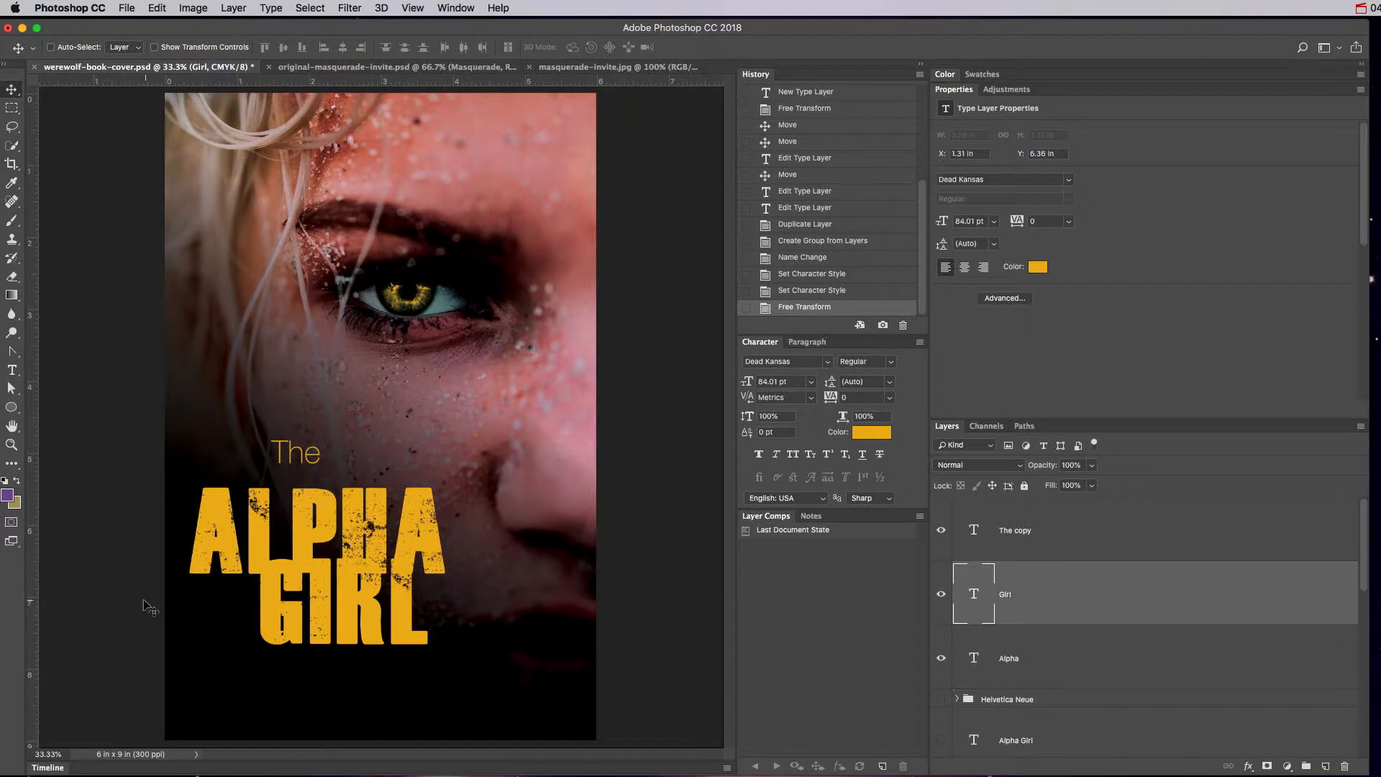
pyautogui.moveTo(321, 615); pyautogui.dragTo(470, 610)
# Recolour GIRL a pale gold by sampling the ALPHA yellow and lightening it.
pyautogui.click(872, 431)
pyautogui.click(1015, 632)
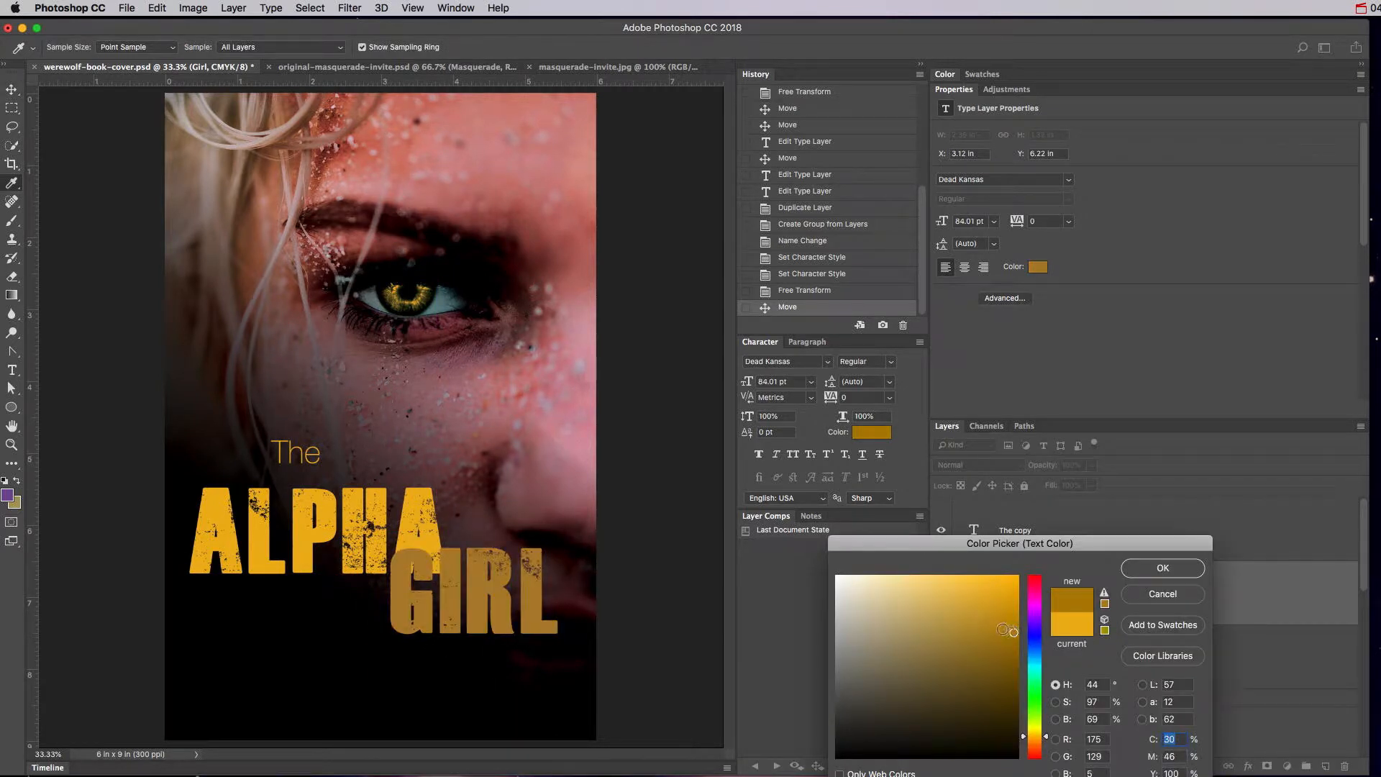
pyautogui.click(486, 413)
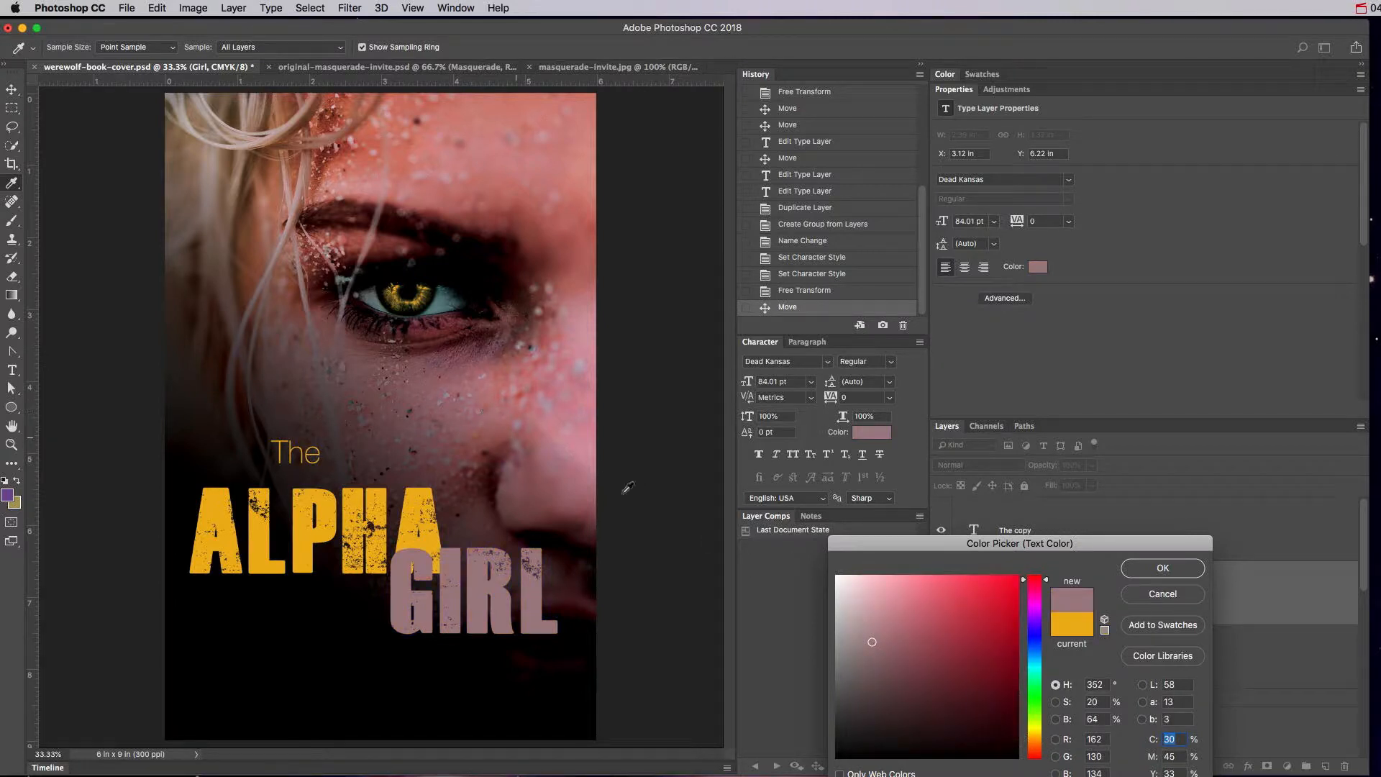
pyautogui.click(420, 501)
pyautogui.click(1016, 642)
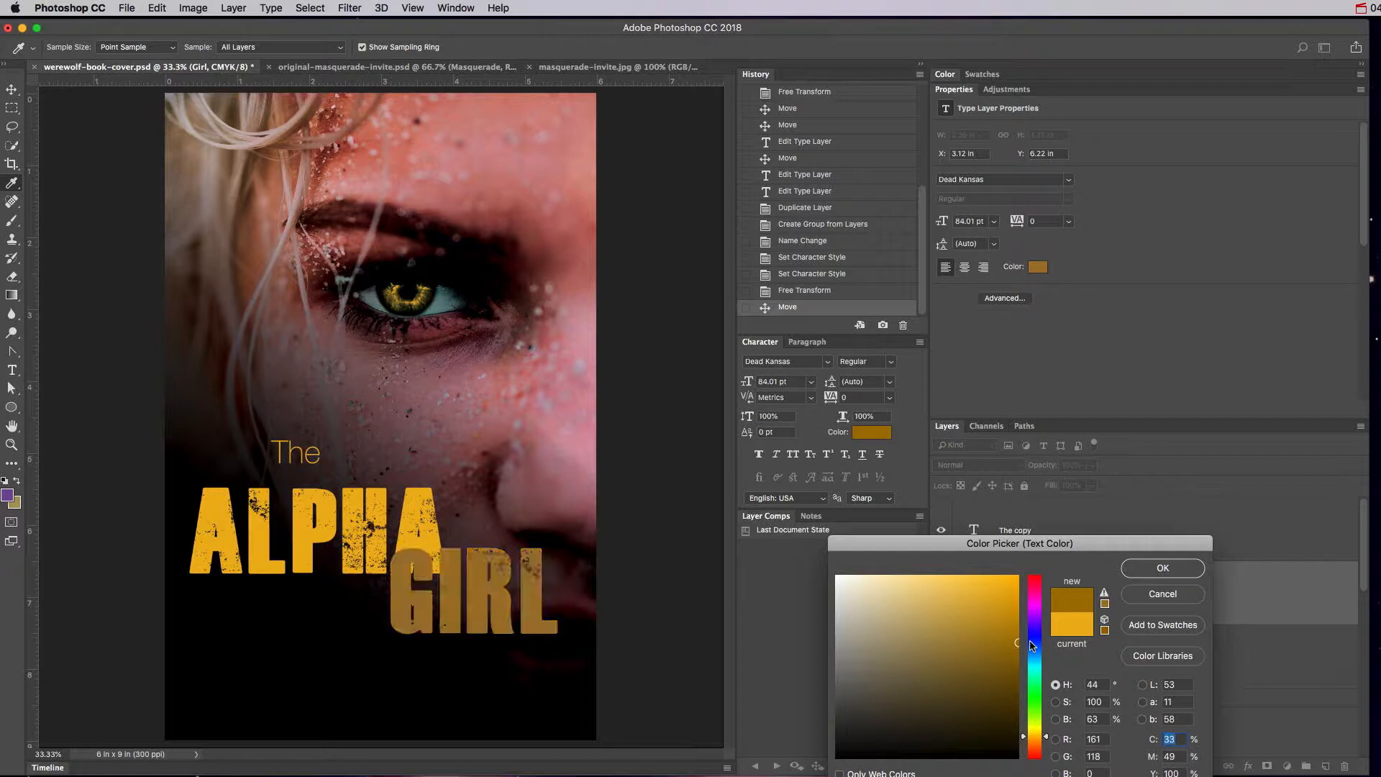
pyautogui.moveTo(981, 628); pyautogui.dragTo(922, 569)
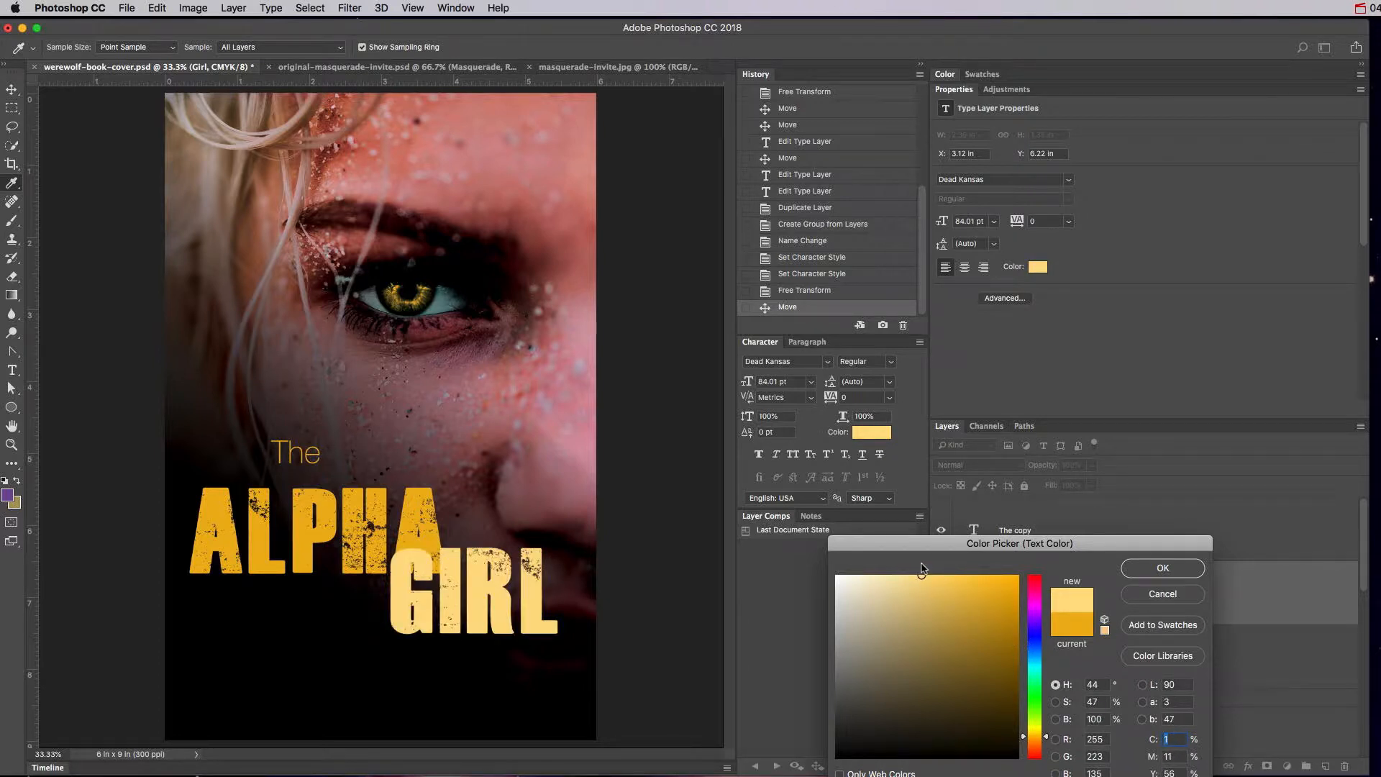
pyautogui.click(1163, 569)
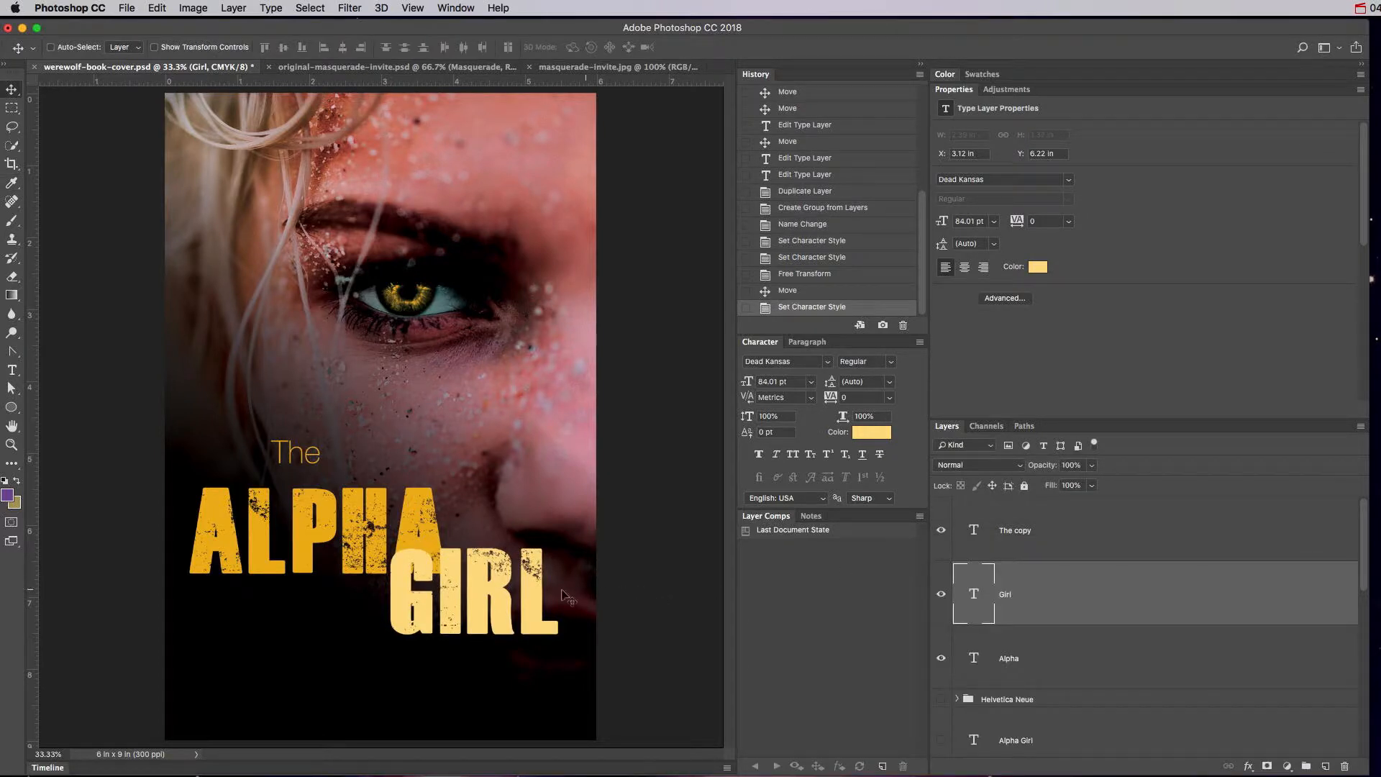
# Tuck GIRL under ALPHA and place The just left of ALPHA.
pyautogui.moveTo(502, 603); pyautogui.dragTo(433, 613)
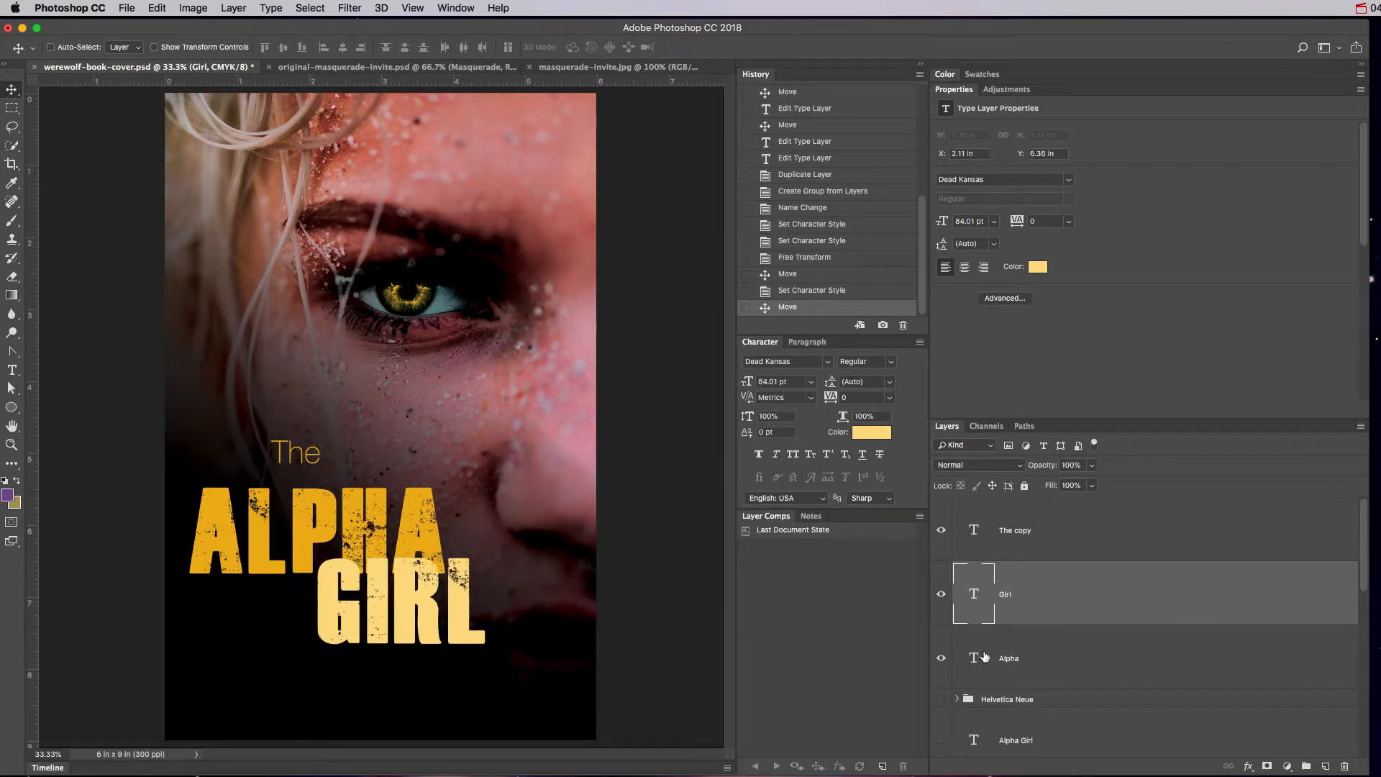
pyautogui.click(978, 543)
pyautogui.moveTo(315, 467); pyautogui.dragTo(180, 515)
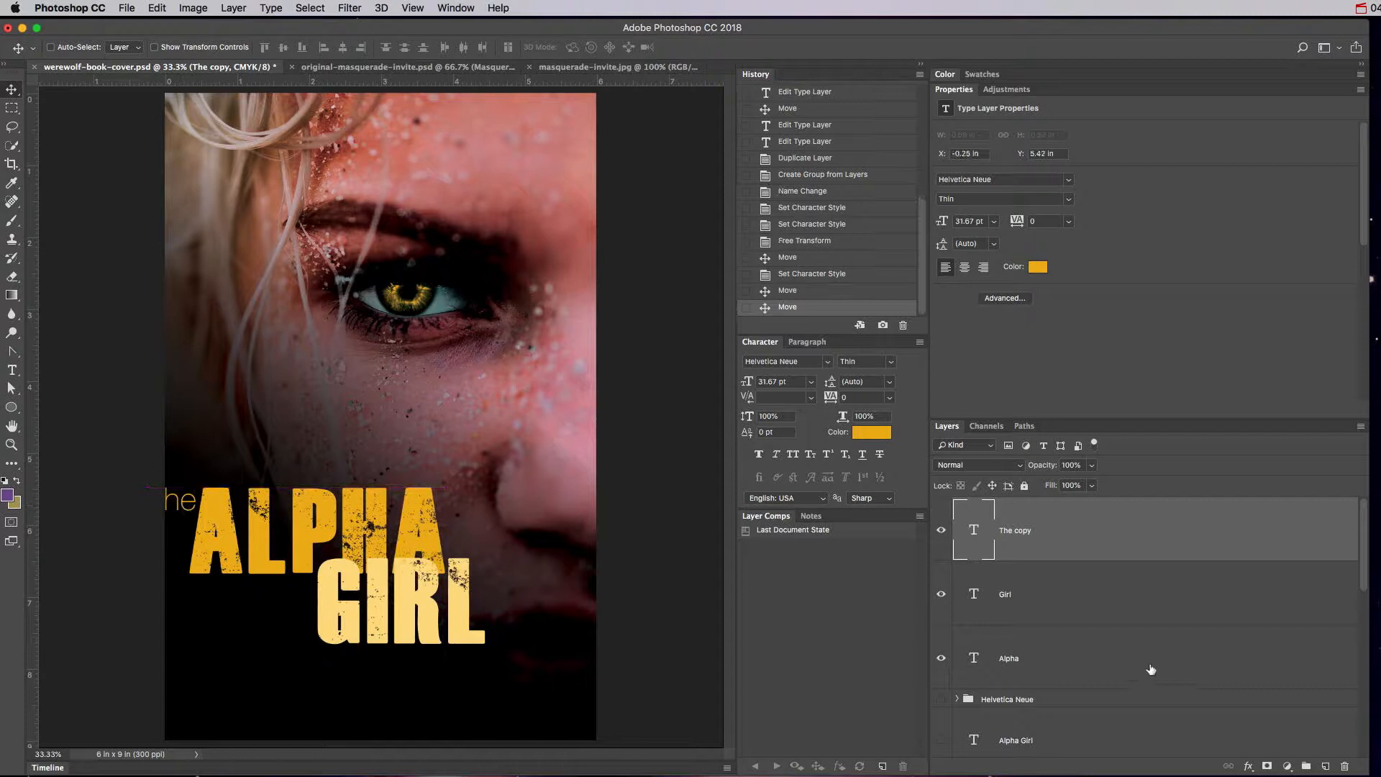
# Shift The, ALPHA and GIRL copies right 0.69 in, then hide all three layers.
pyautogui.keyDown('shift'); pyautogui.click(1065, 643); pyautogui.keyUp('shift')
pyautogui.moveTo(341, 610); pyautogui.dragTo(392, 612)
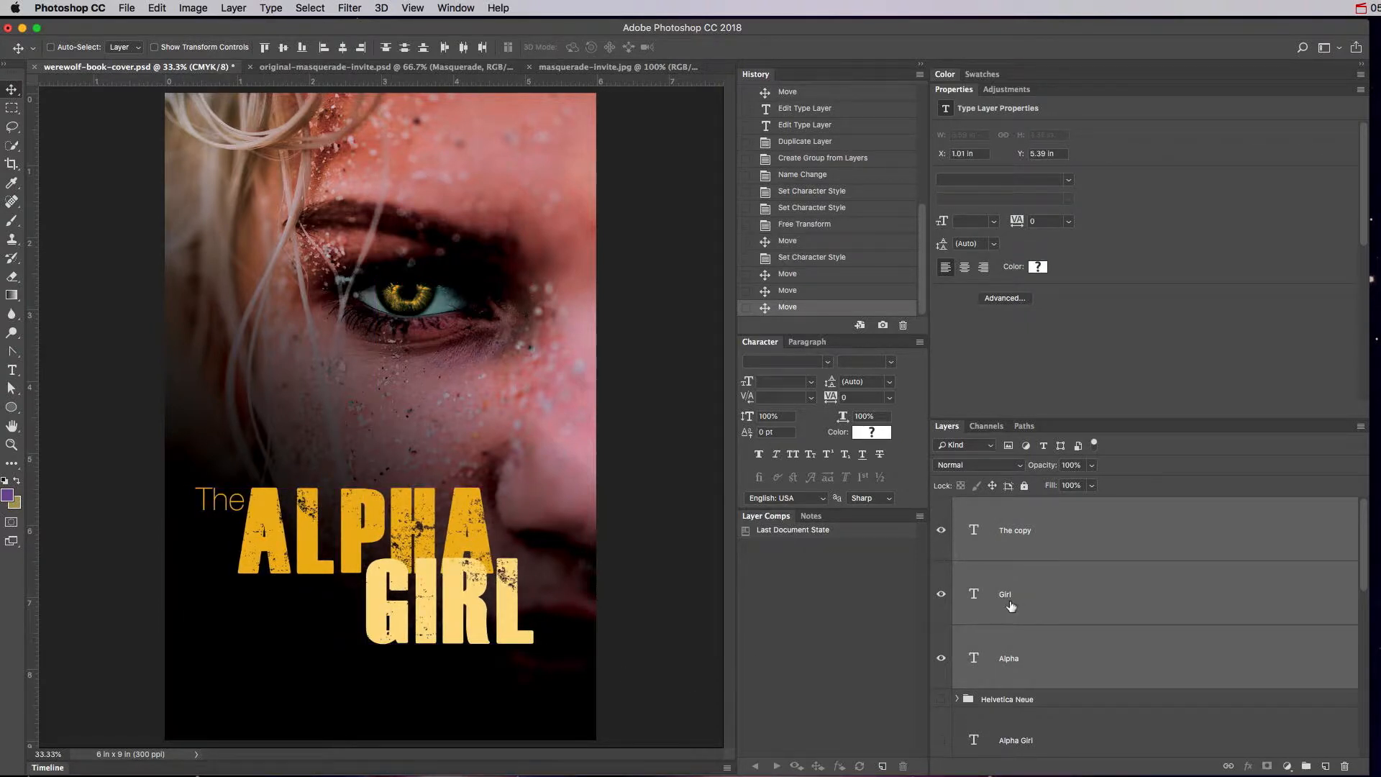
pyautogui.moveTo(941, 658); pyautogui.dragTo(948, 705)
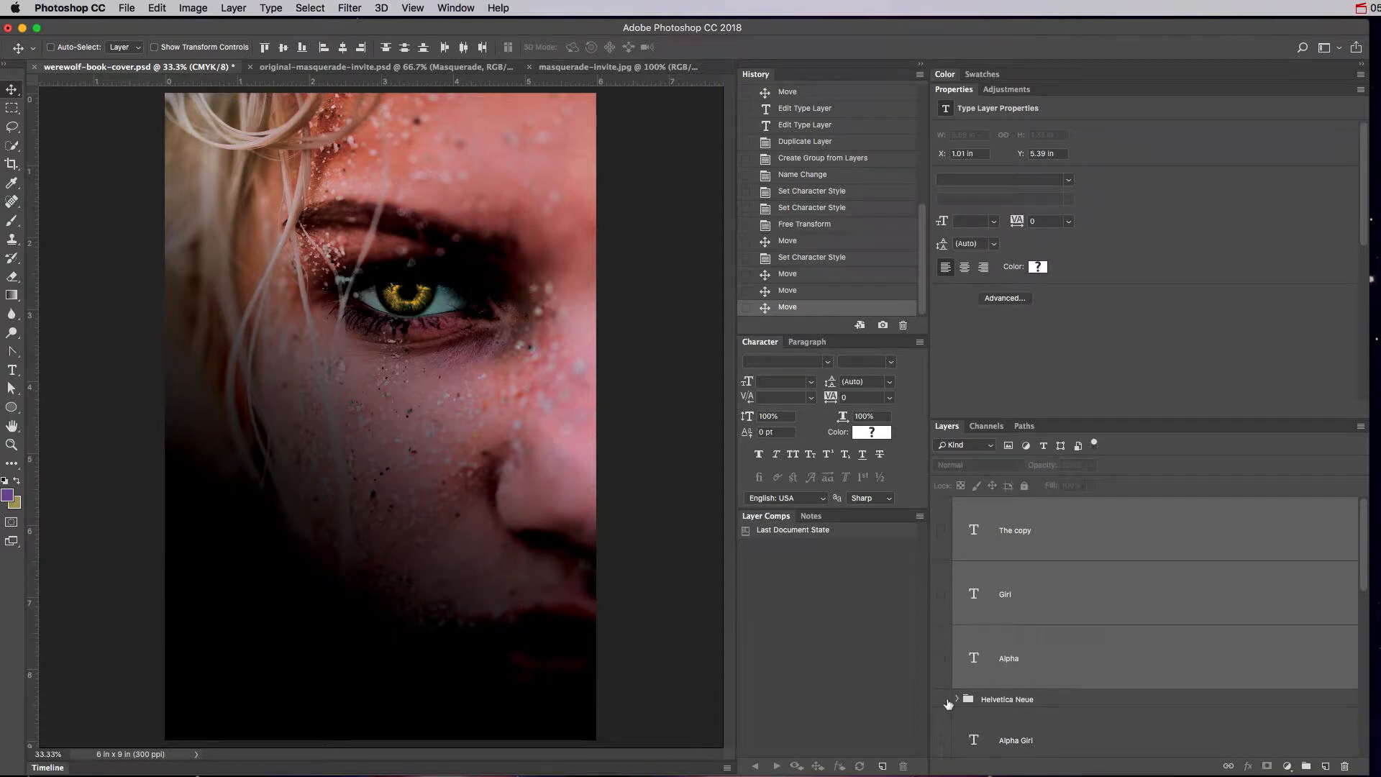
# Make the thin Helvetica Neue The, Girl and Alpha layers visible again and select Alpha Girl.
pyautogui.click(956, 698)
pyautogui.scroll(-2, 956, 648)
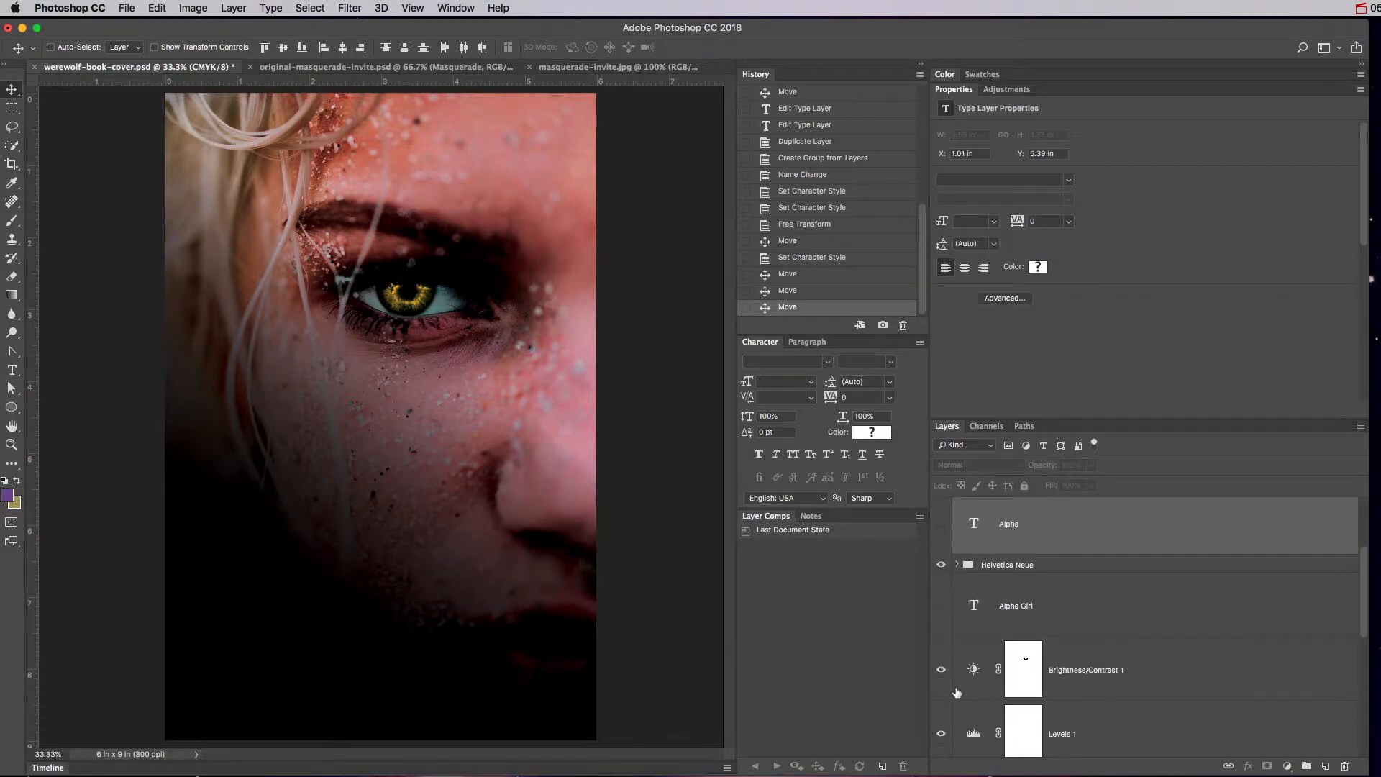
pyautogui.moveTo(941, 623); pyautogui.dragTo(942, 752)
pyautogui.click(957, 582)
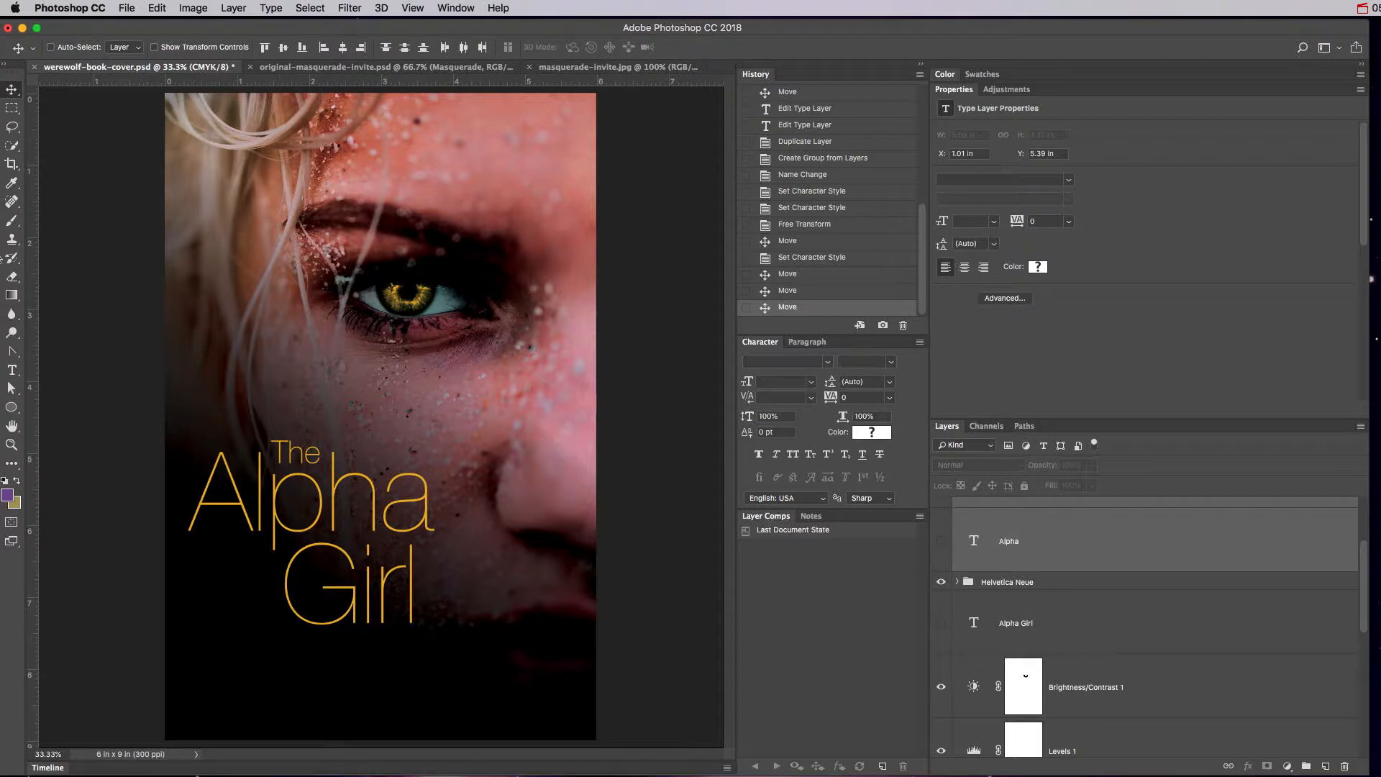
pyautogui.click(1005, 622)
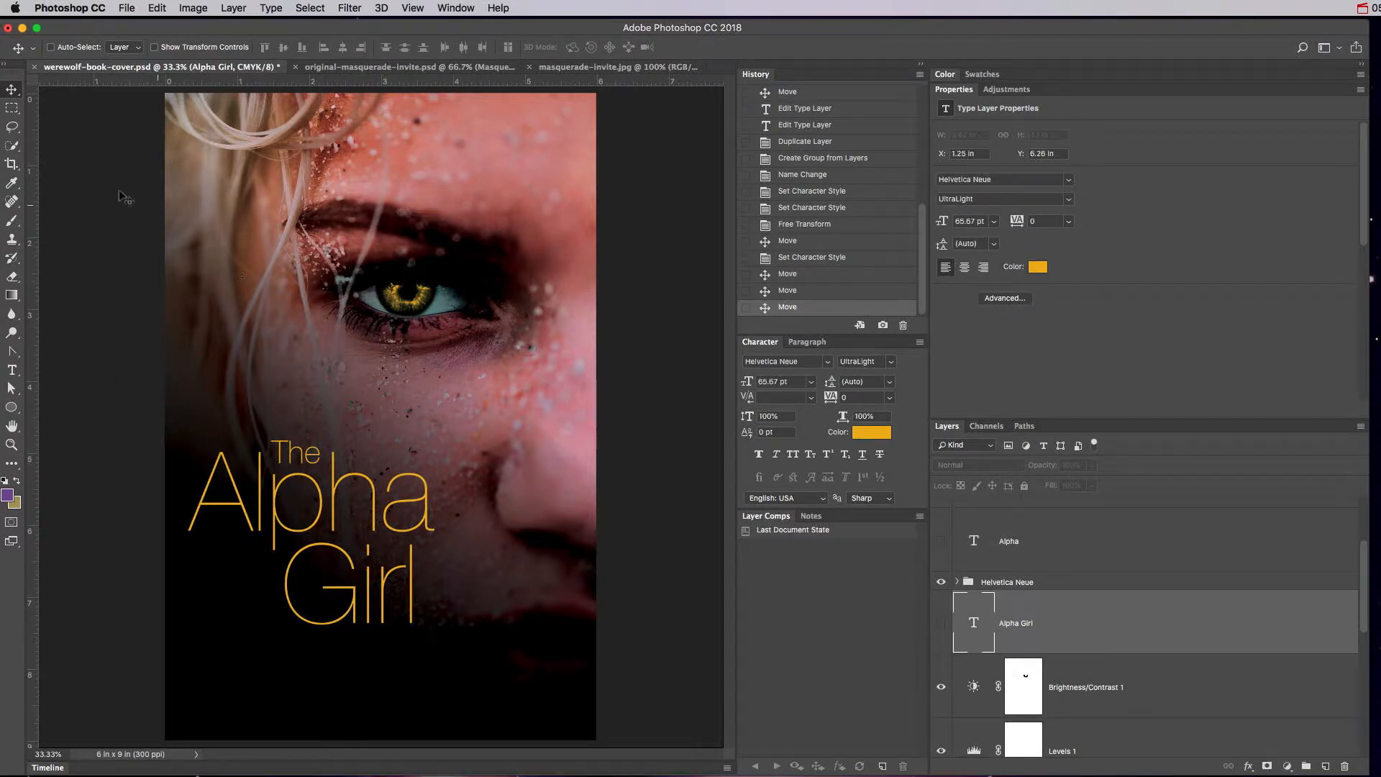
# Add a 'Sample Text' text box above the title and size it to 29.67 pt.
pyautogui.click(11, 369)
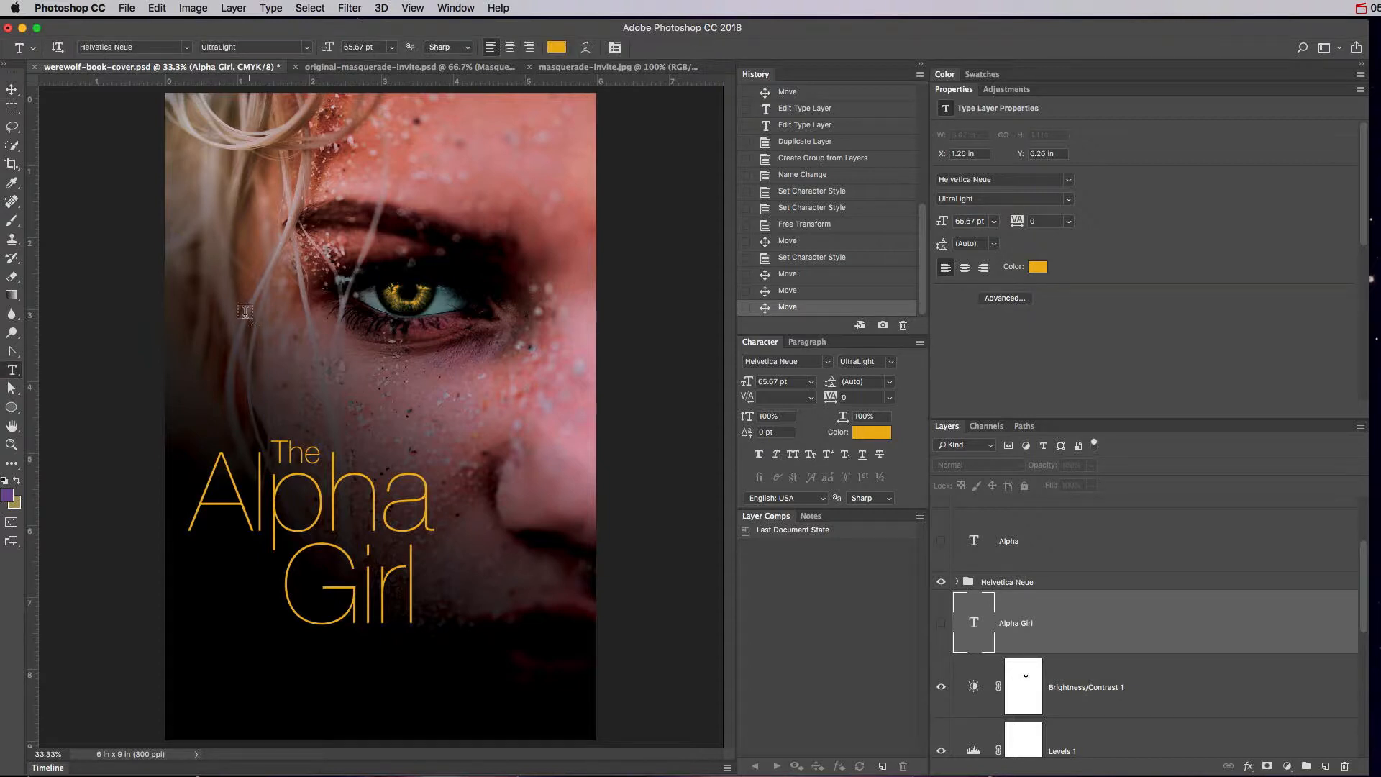
pyautogui.moveTo(244, 318); pyautogui.dragTo(551, 425)
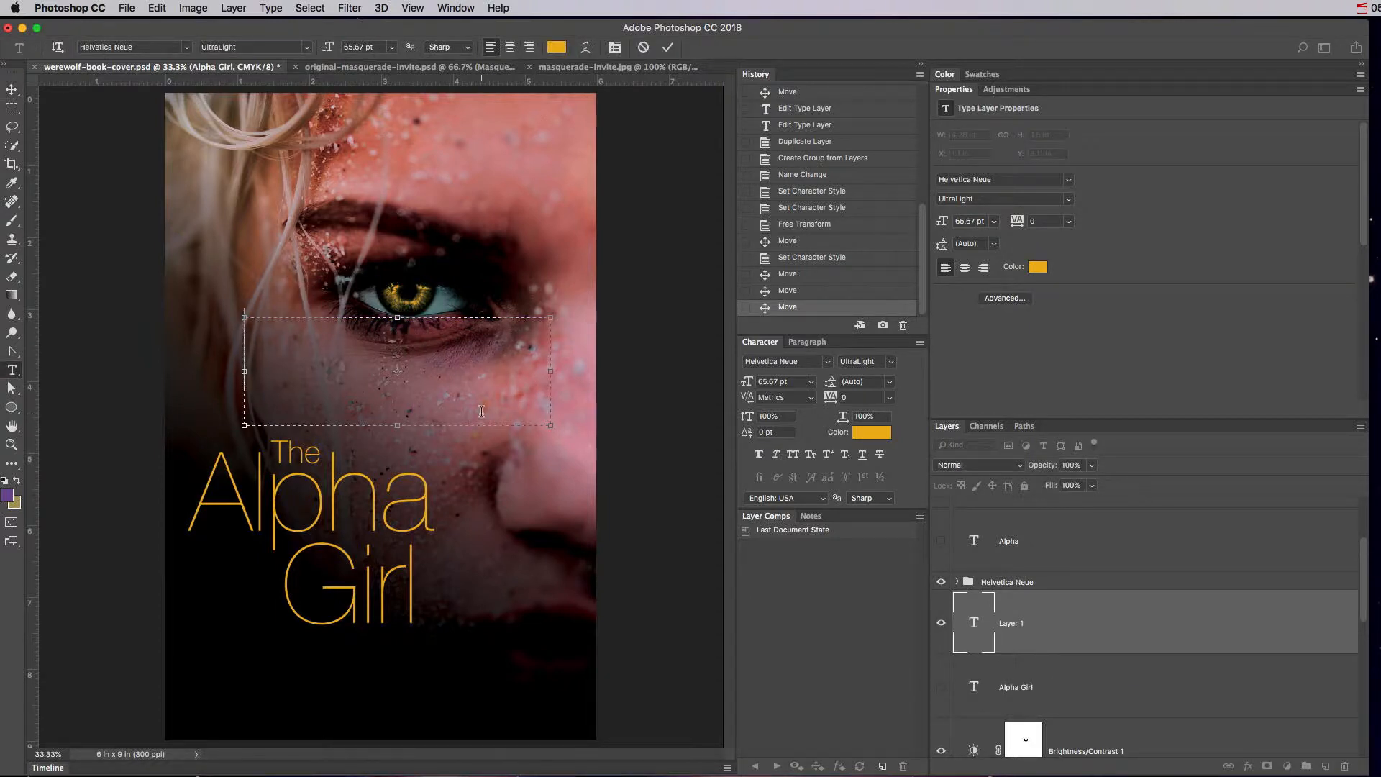
pyautogui.write('Sample Text')
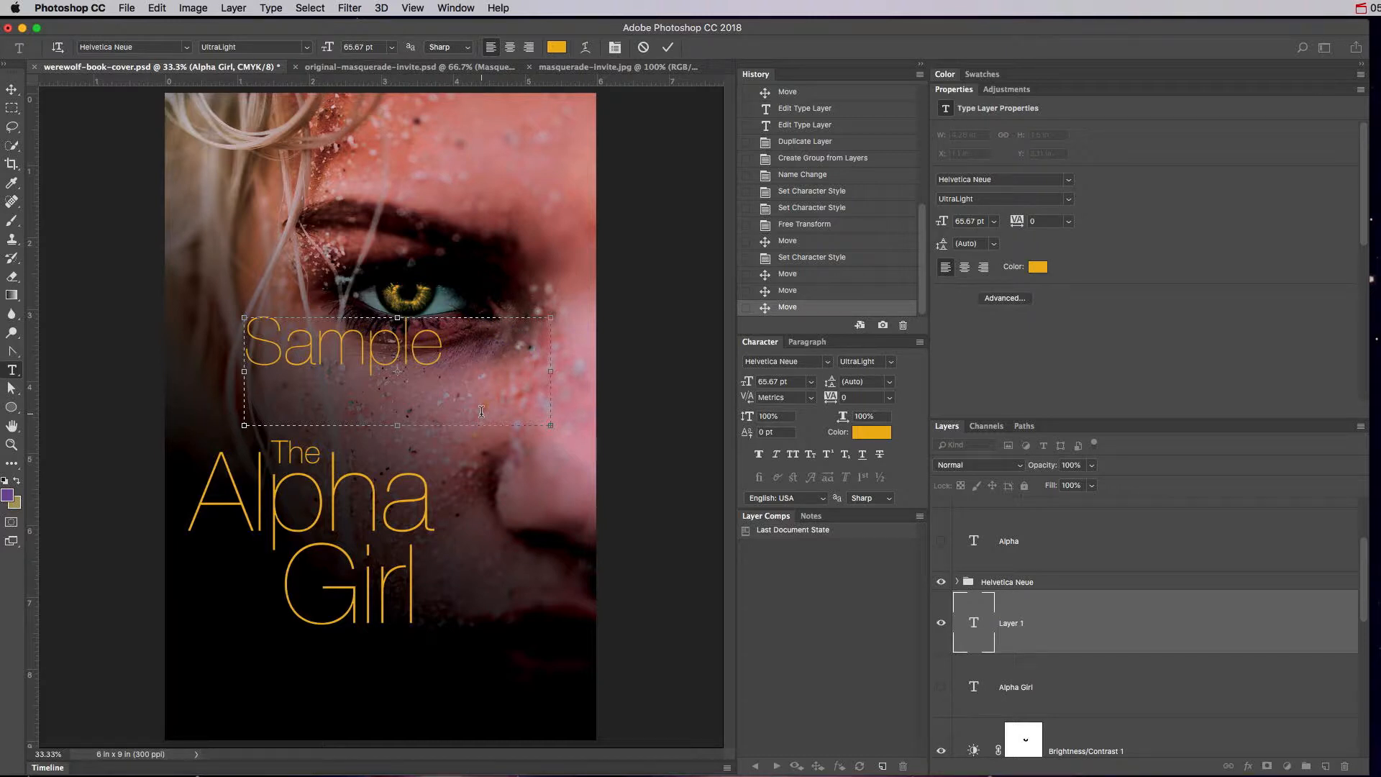
pyautogui.press('super+a')
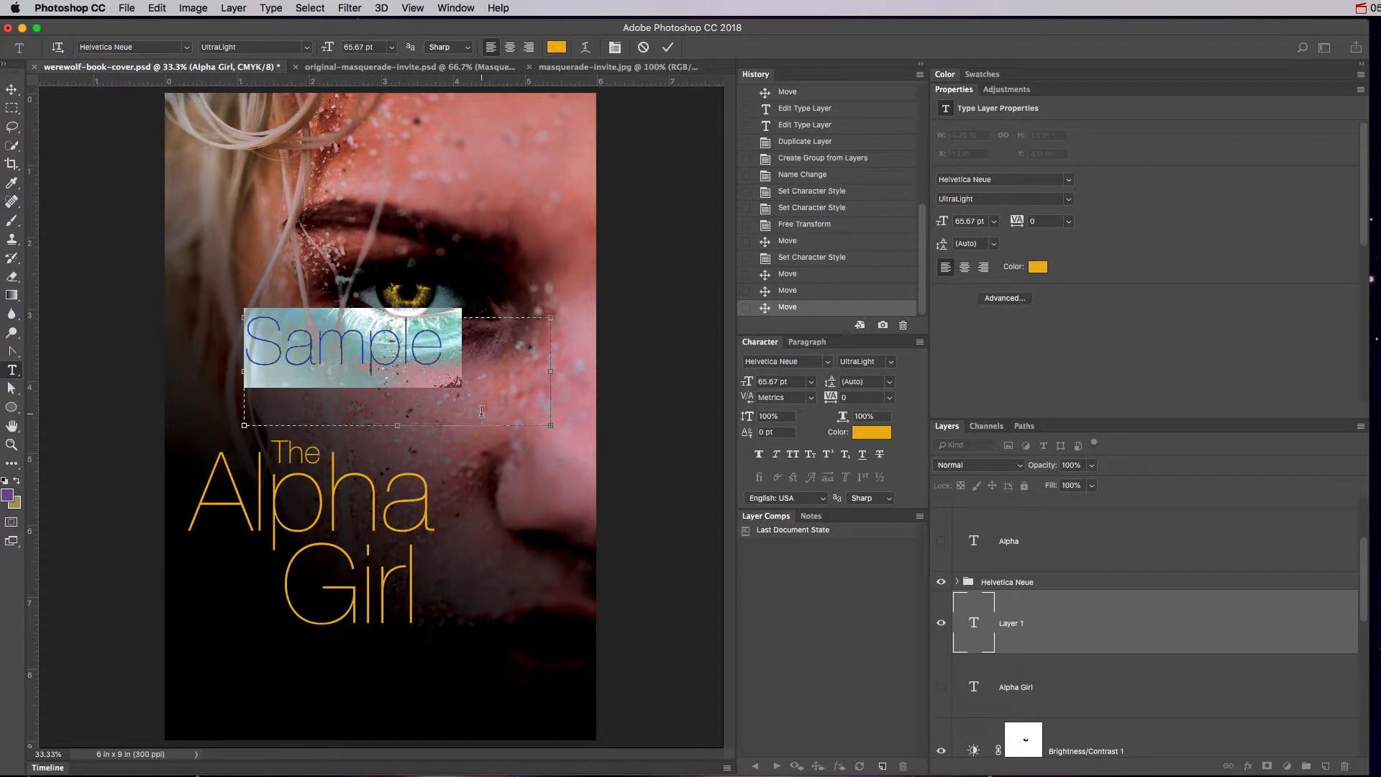
pyautogui.moveTo(748, 382); pyautogui.dragTo(727, 393)
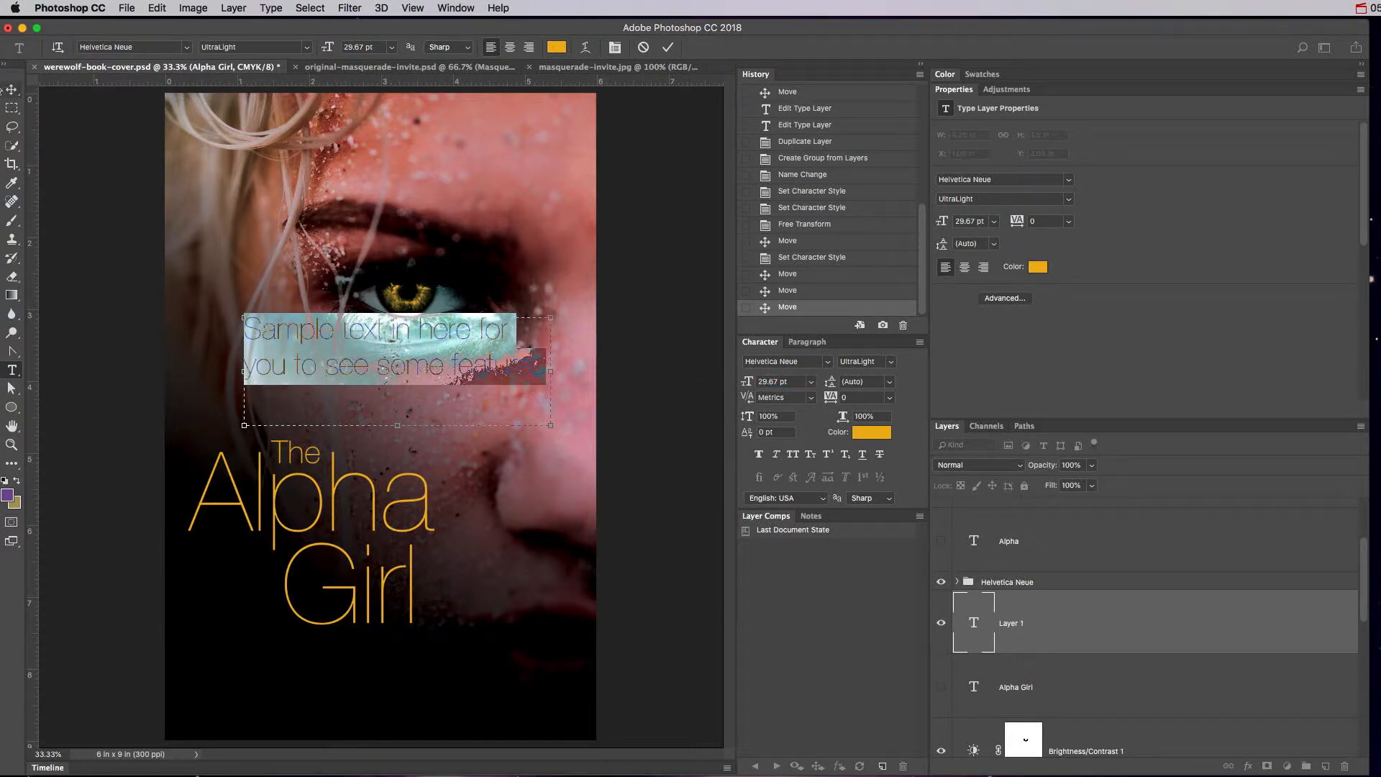
pyautogui.click(12, 90)
# Hide the title group, adjust the sample text's line spacing, and place it low at bottom-left.
pyautogui.moveTo(395, 364); pyautogui.dragTo(390, 608)
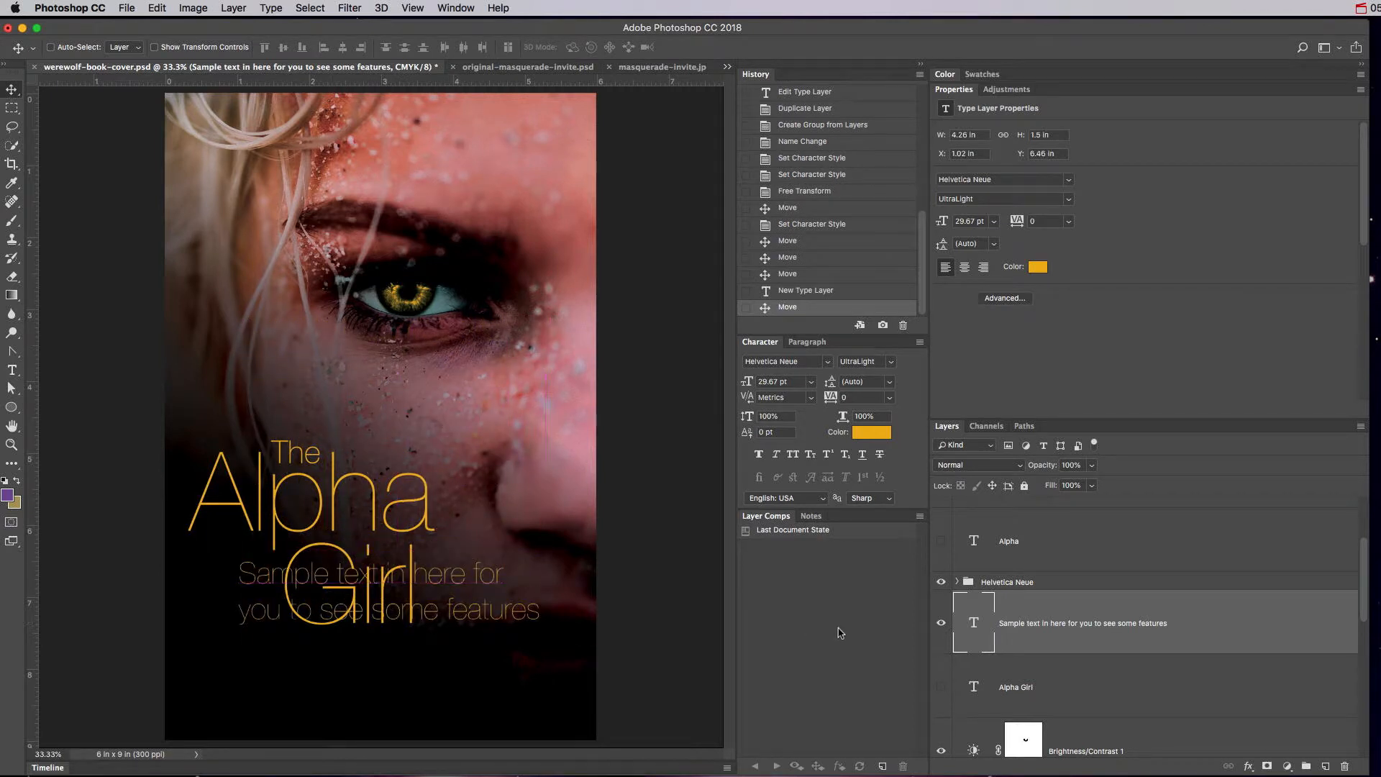
pyautogui.click(941, 581)
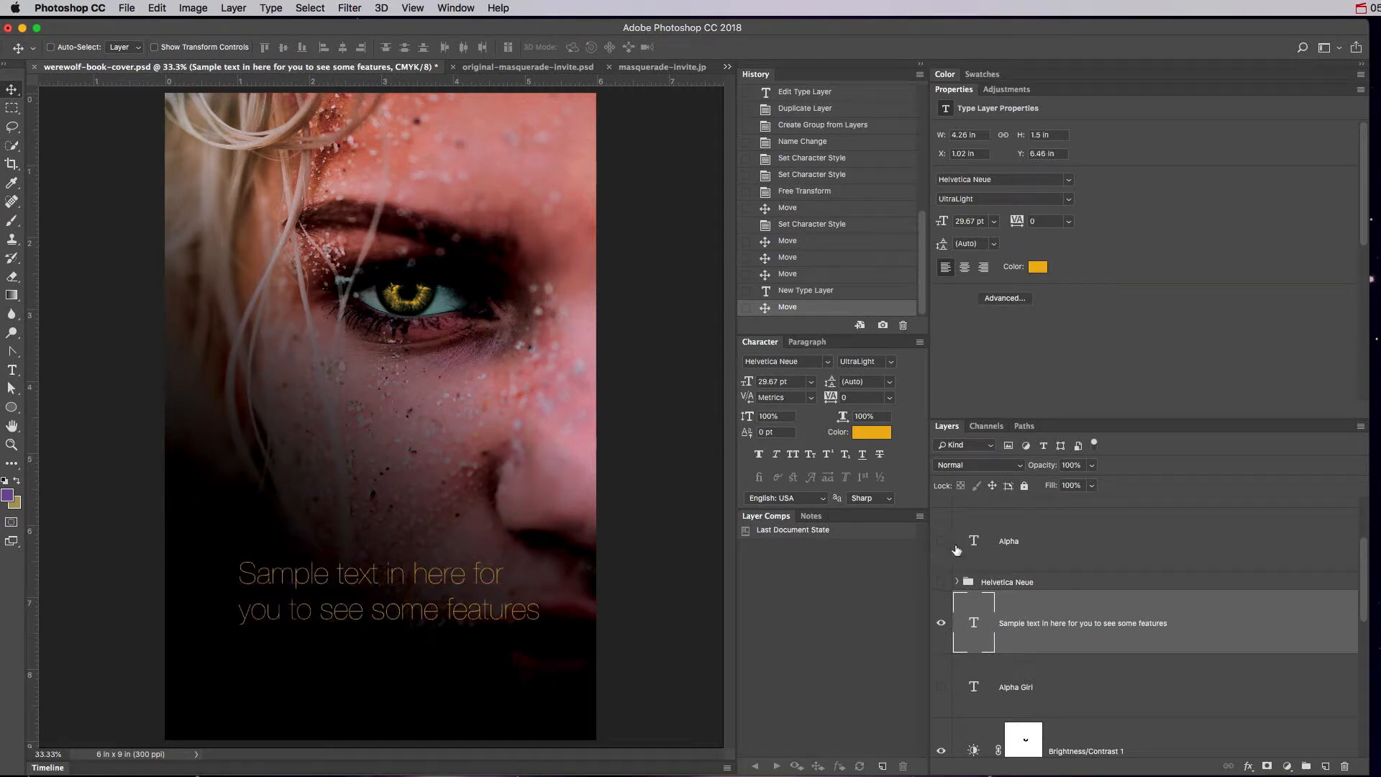
pyautogui.click(890, 382)
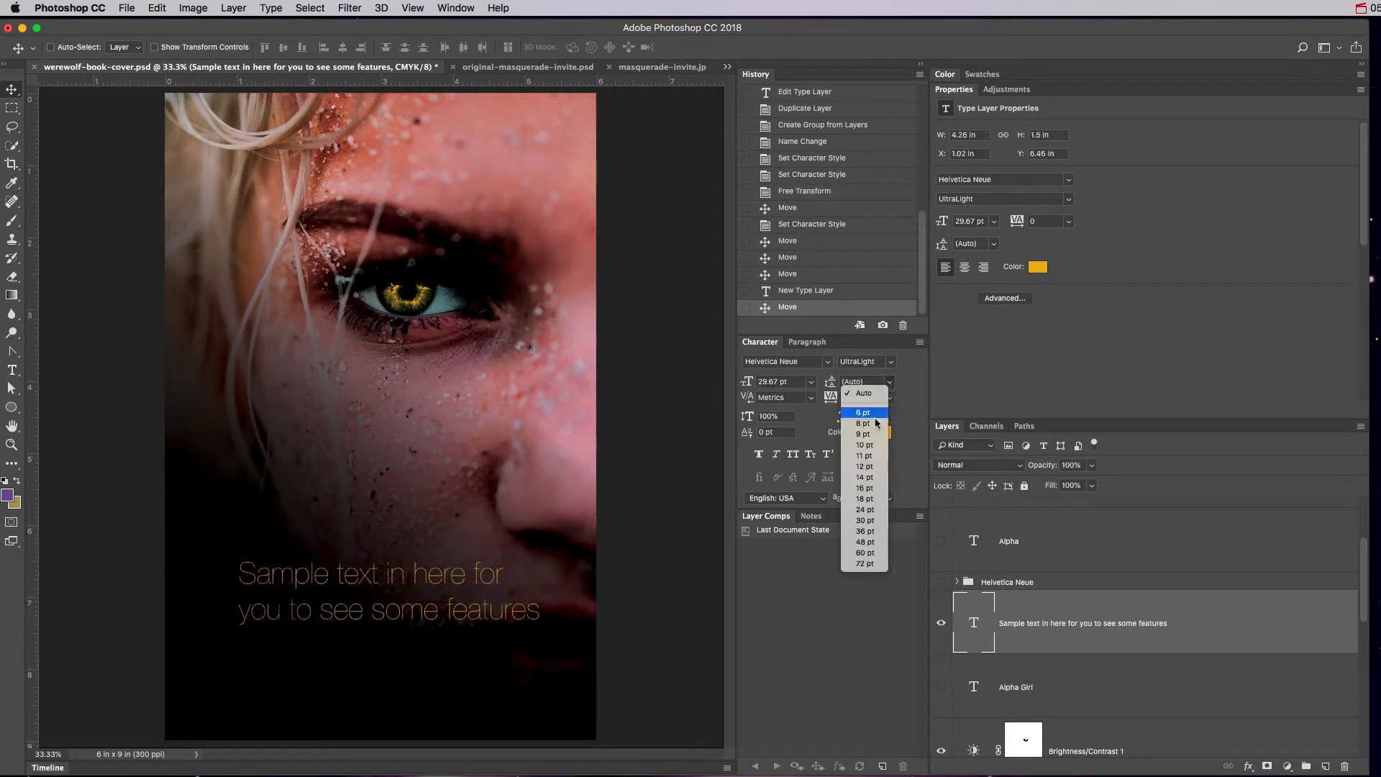
pyautogui.click(867, 531)
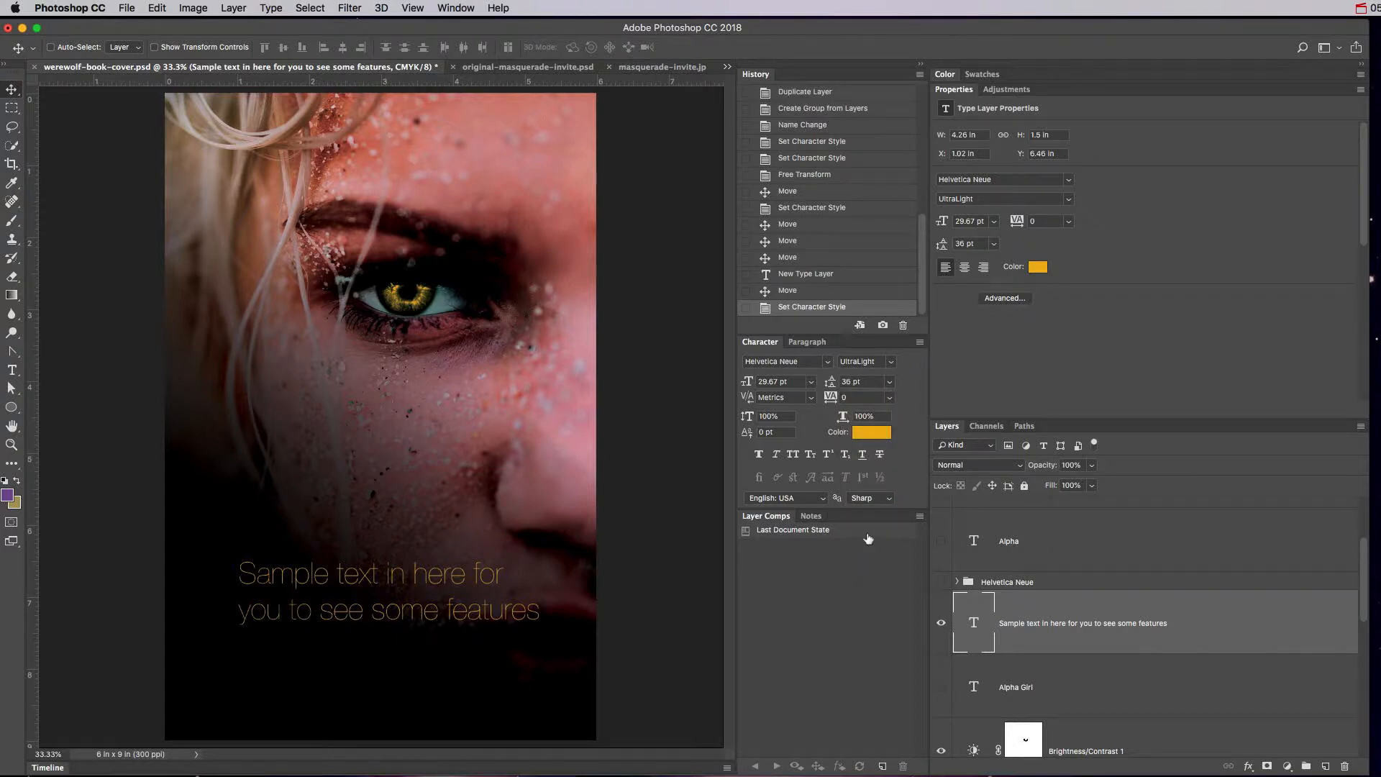
pyautogui.moveTo(834, 388)
pyautogui.mouseDown()
pyautogui.moveTo(856, 385)
pyautogui.moveTo(806, 387)
pyautogui.moveTo(820, 389)
pyautogui.mouseUp()
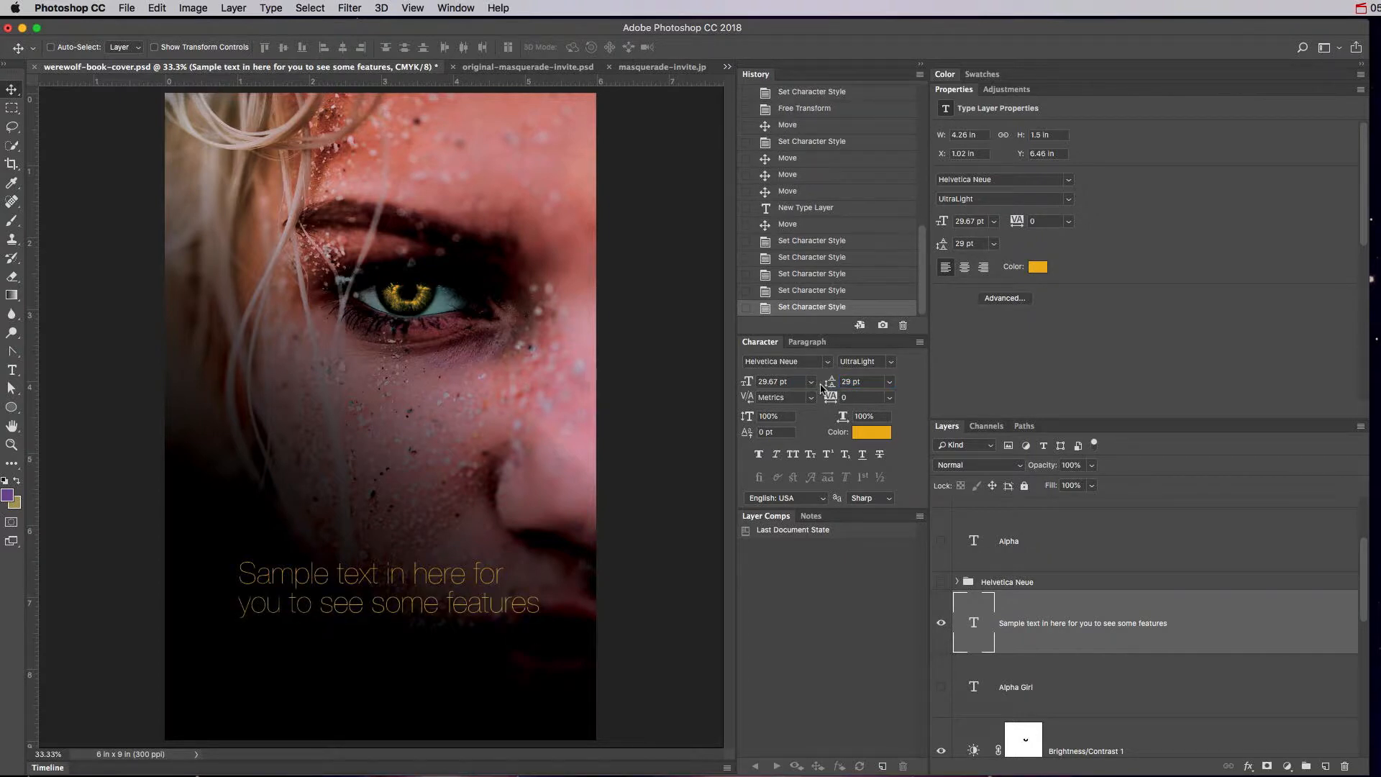
pyautogui.moveTo(363, 597); pyautogui.dragTo(317, 665)
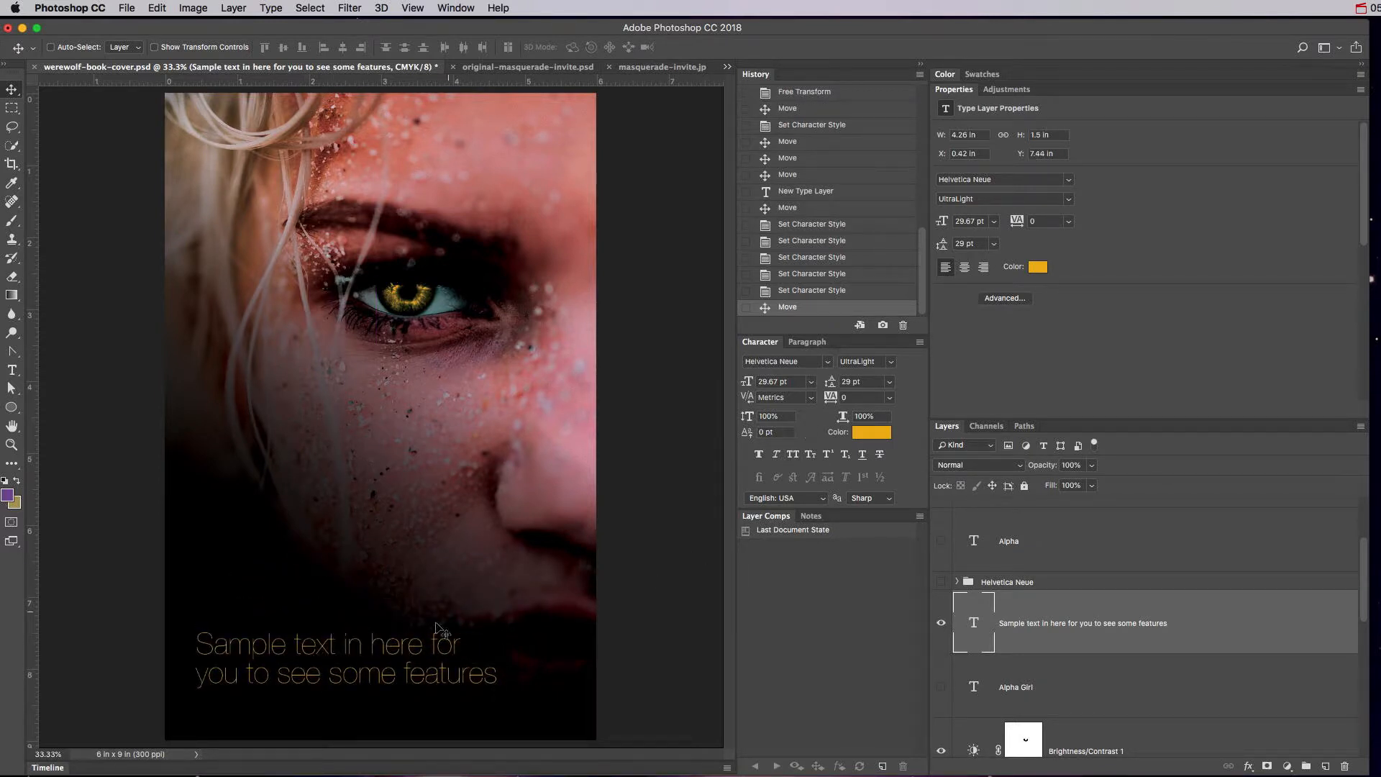
pyautogui.moveTo(437, 630); pyautogui.dragTo(449, 626)
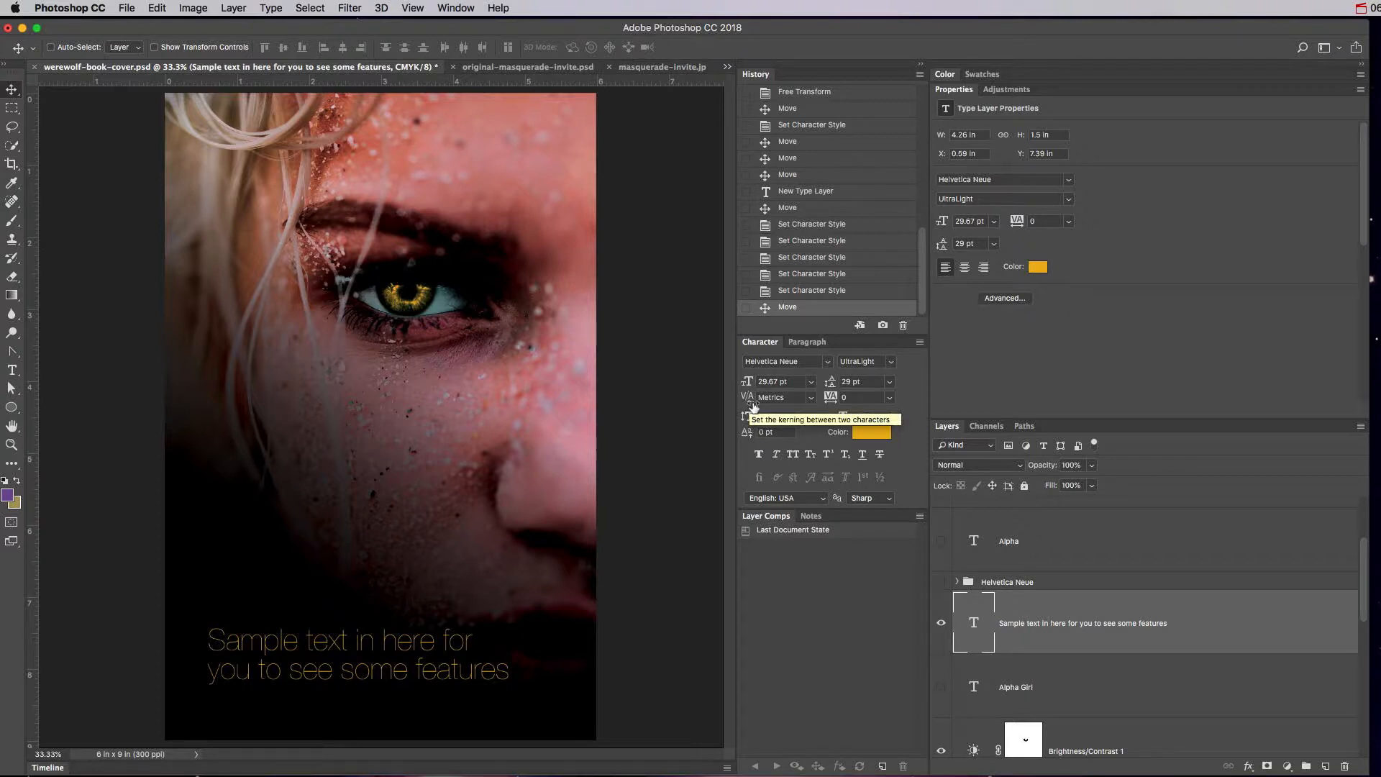
# Hide the sample text, show the title group, and start editing the word Girl.
pyautogui.click(941, 623)
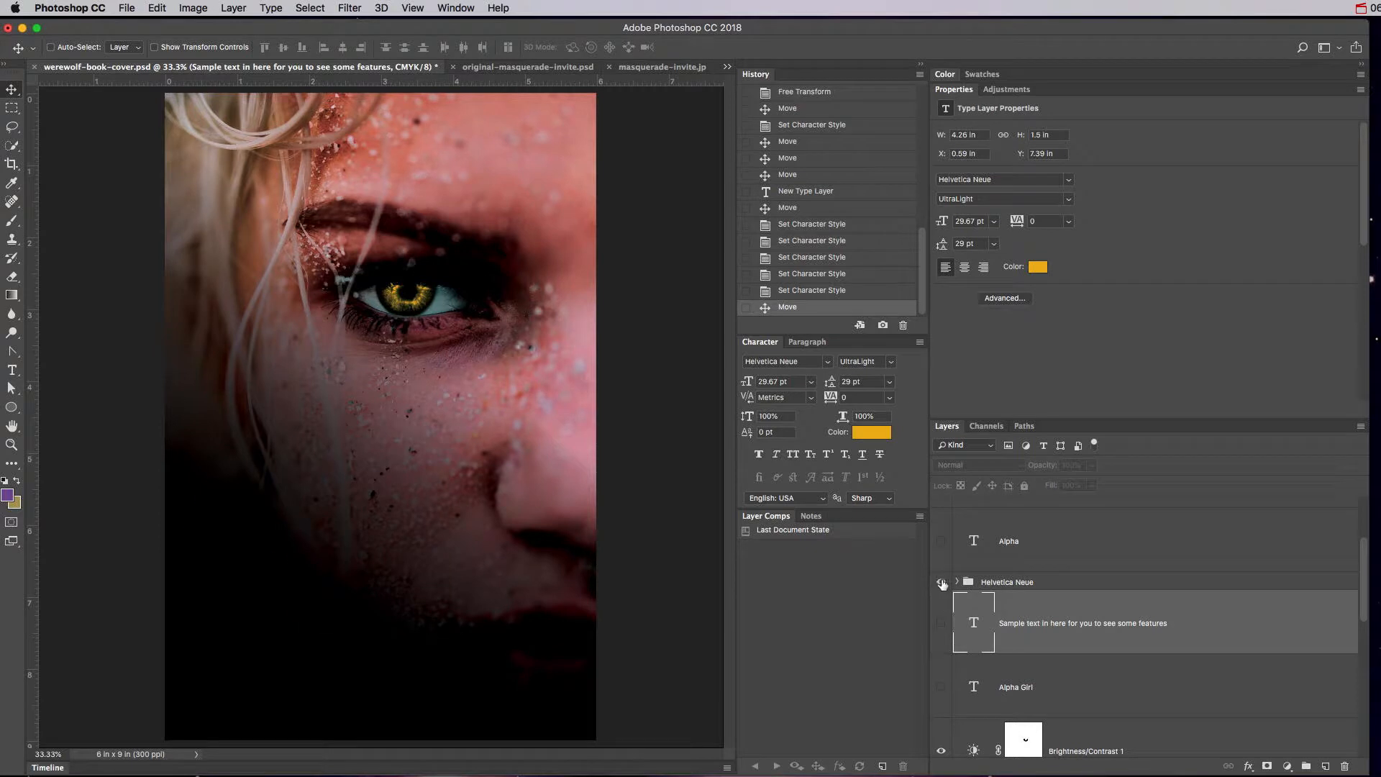
pyautogui.click(942, 582)
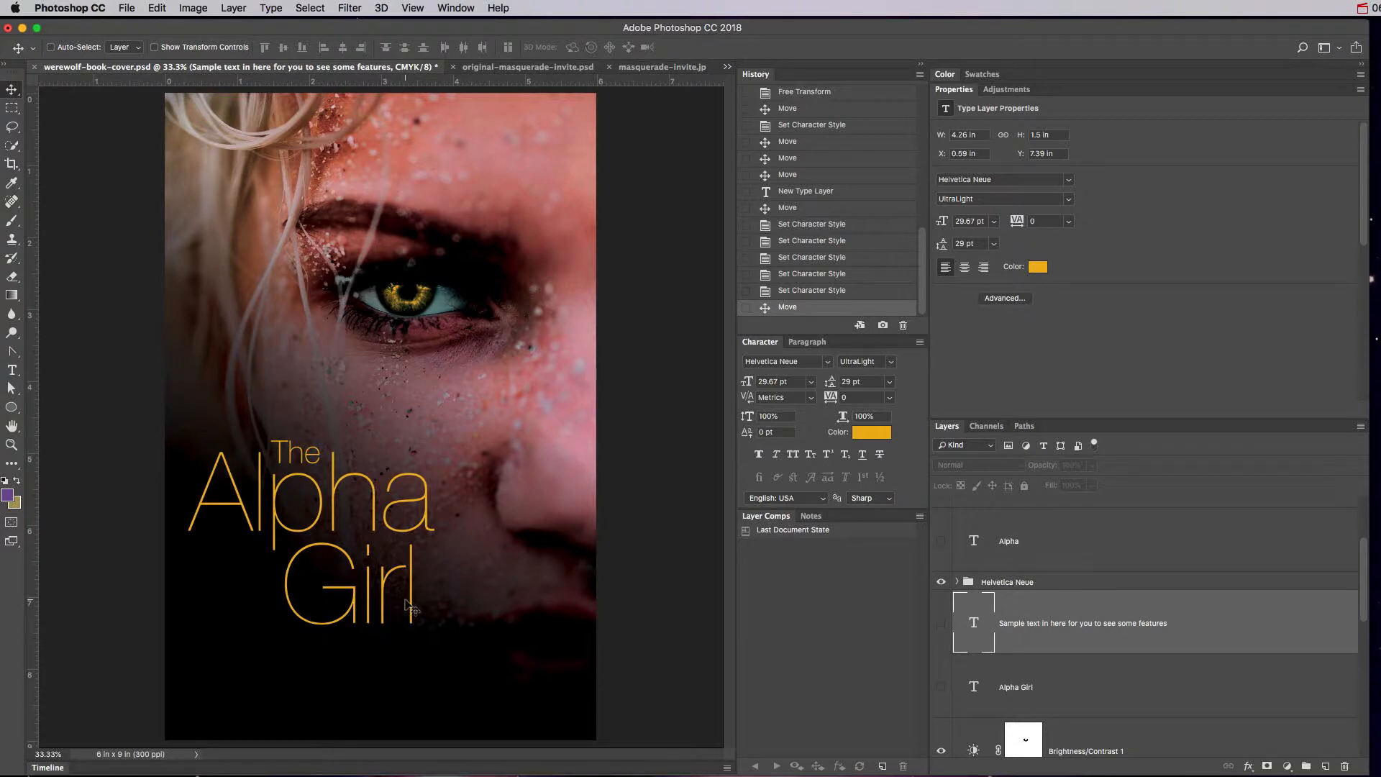
pyautogui.press('t')
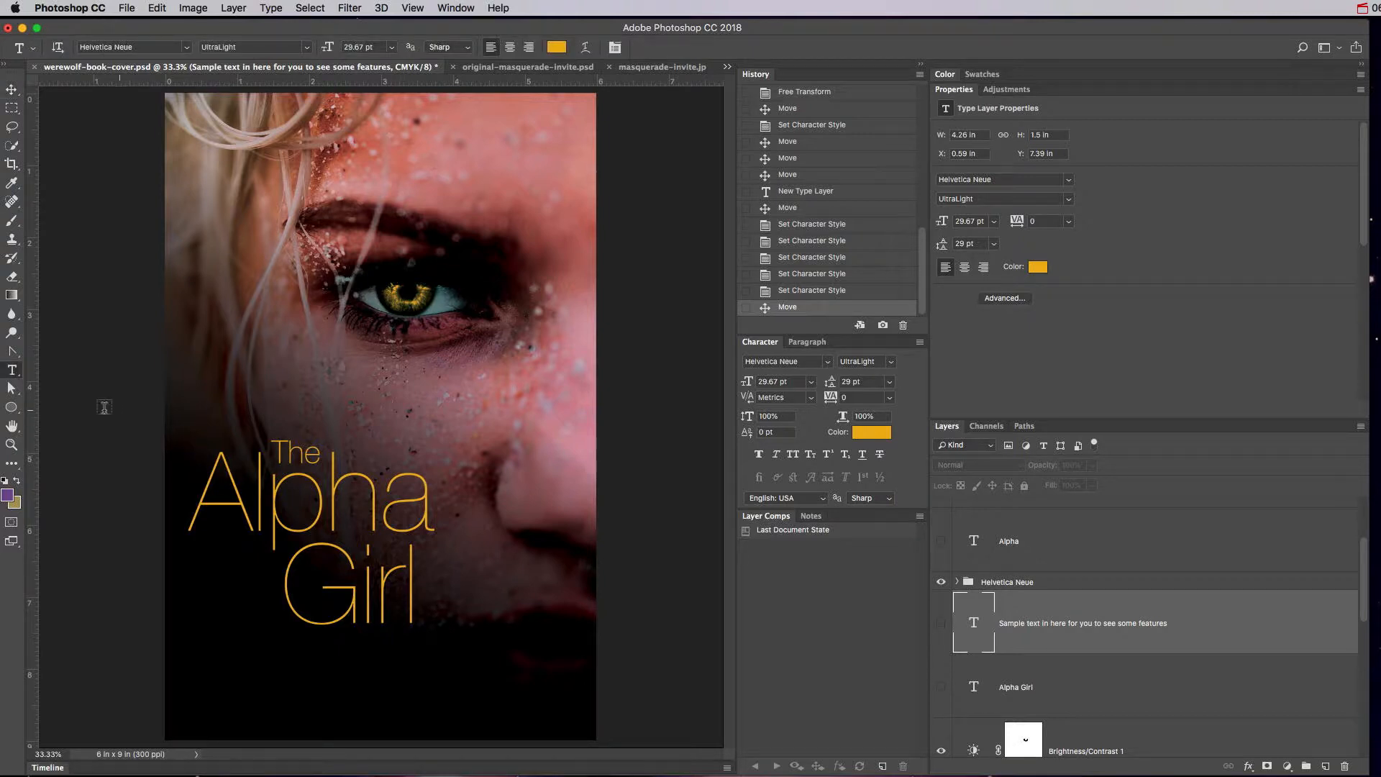
pyautogui.click(395, 598)
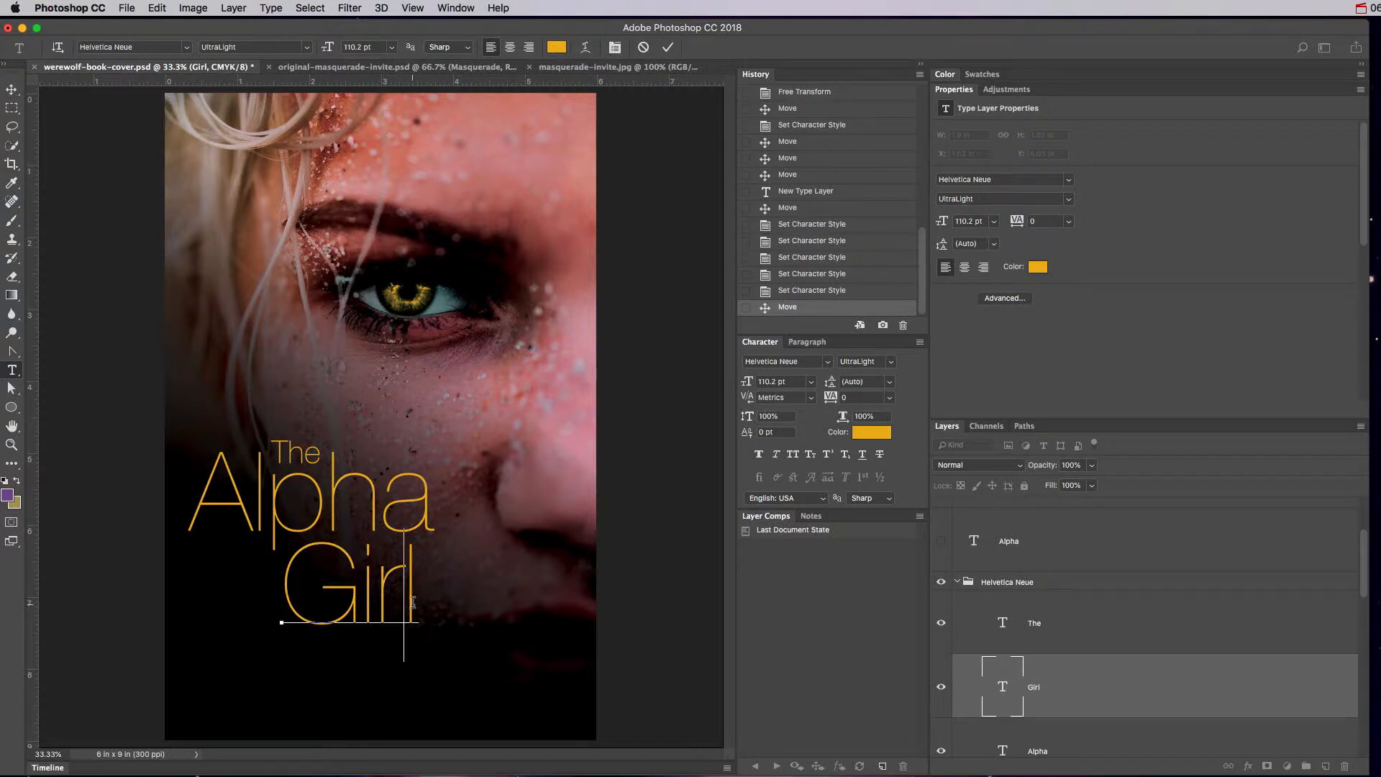
pyautogui.press('super+Right')
# Set Girl's kerning to -75 and its tracking to 30, then commit the edit.
pyautogui.hotkey('alt', 'Right')
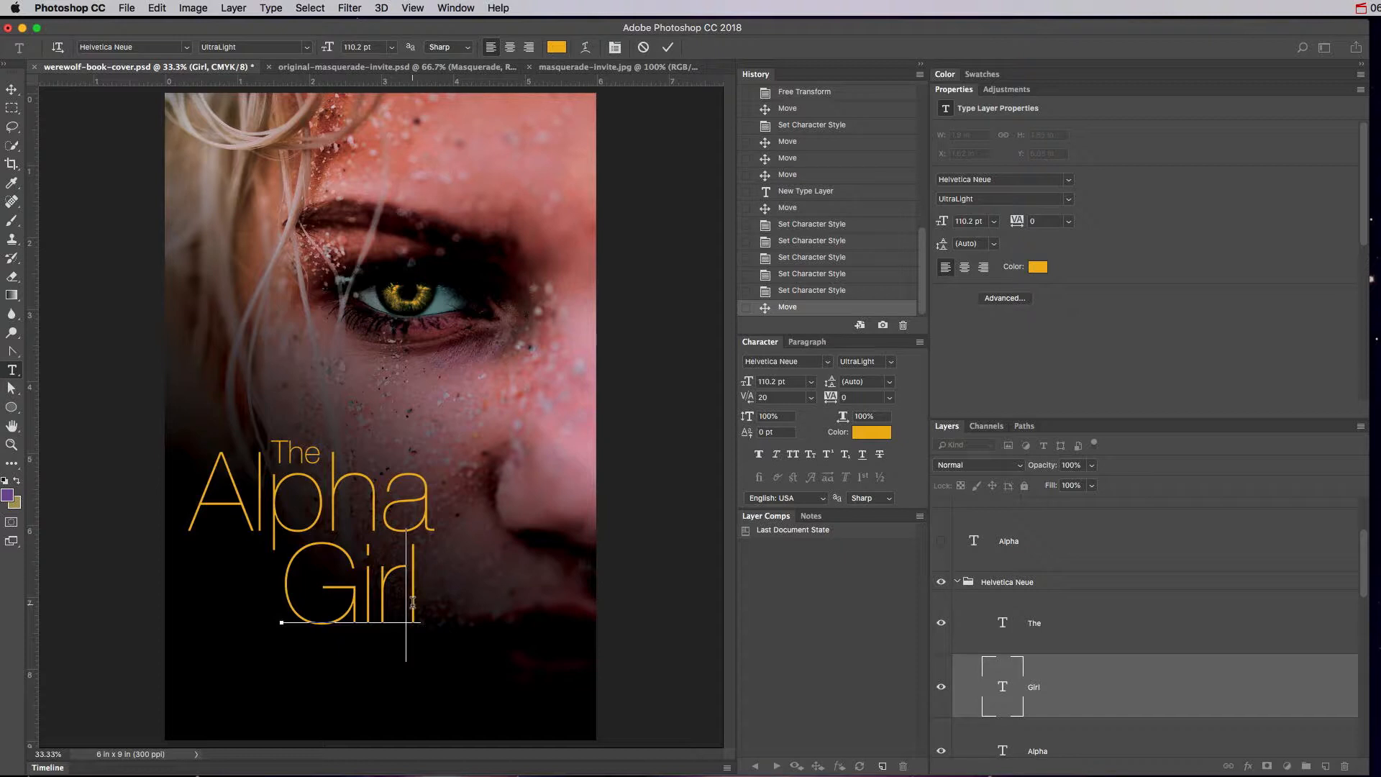
pyautogui.hotkey('alt', 'Right')
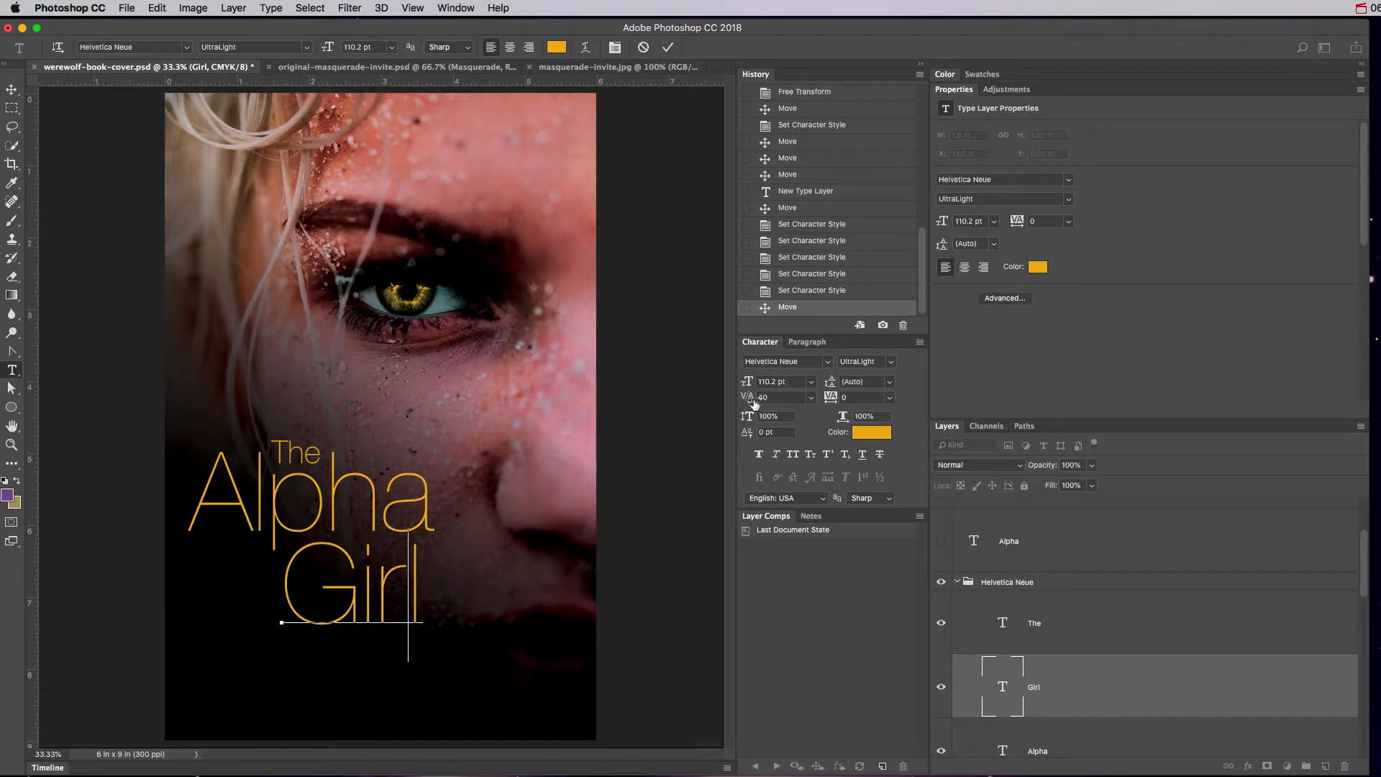
pyautogui.click(813, 399)
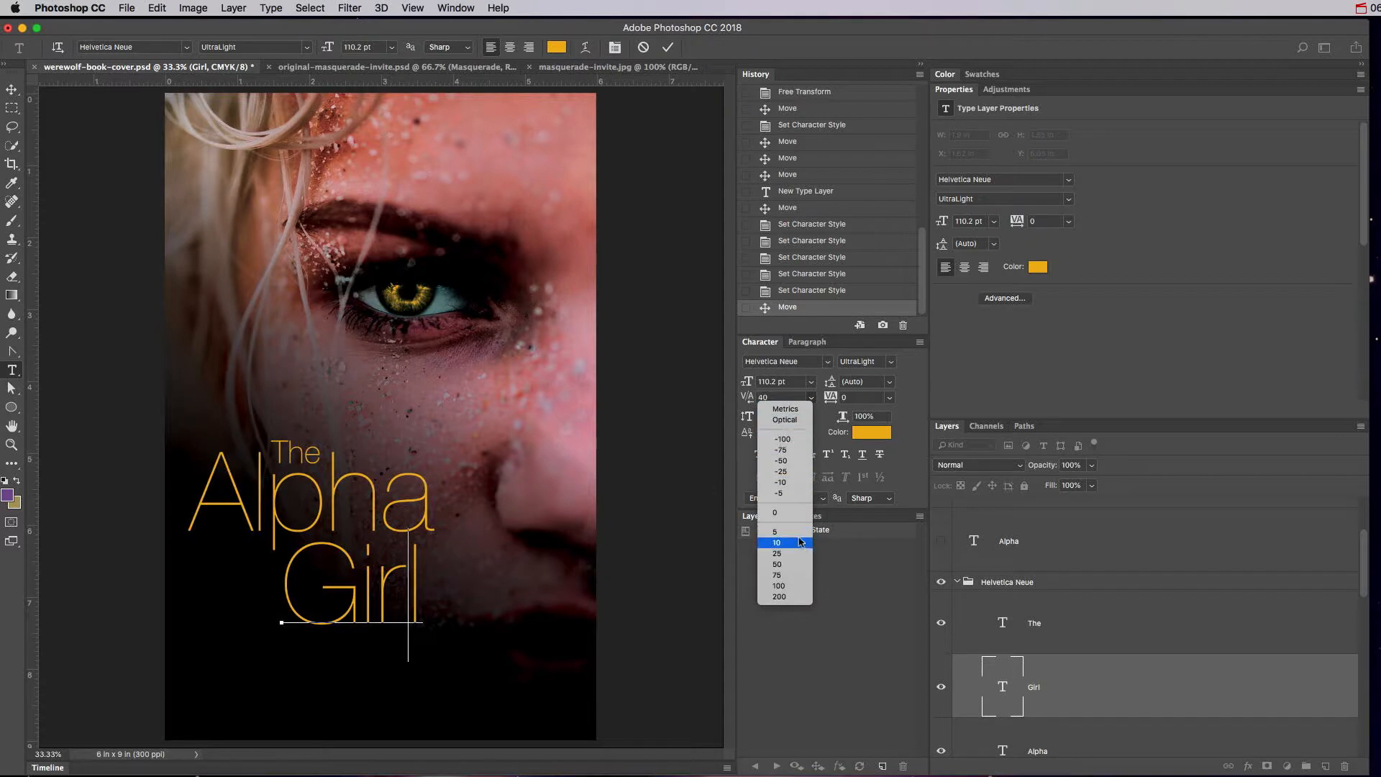
pyautogui.click(788, 451)
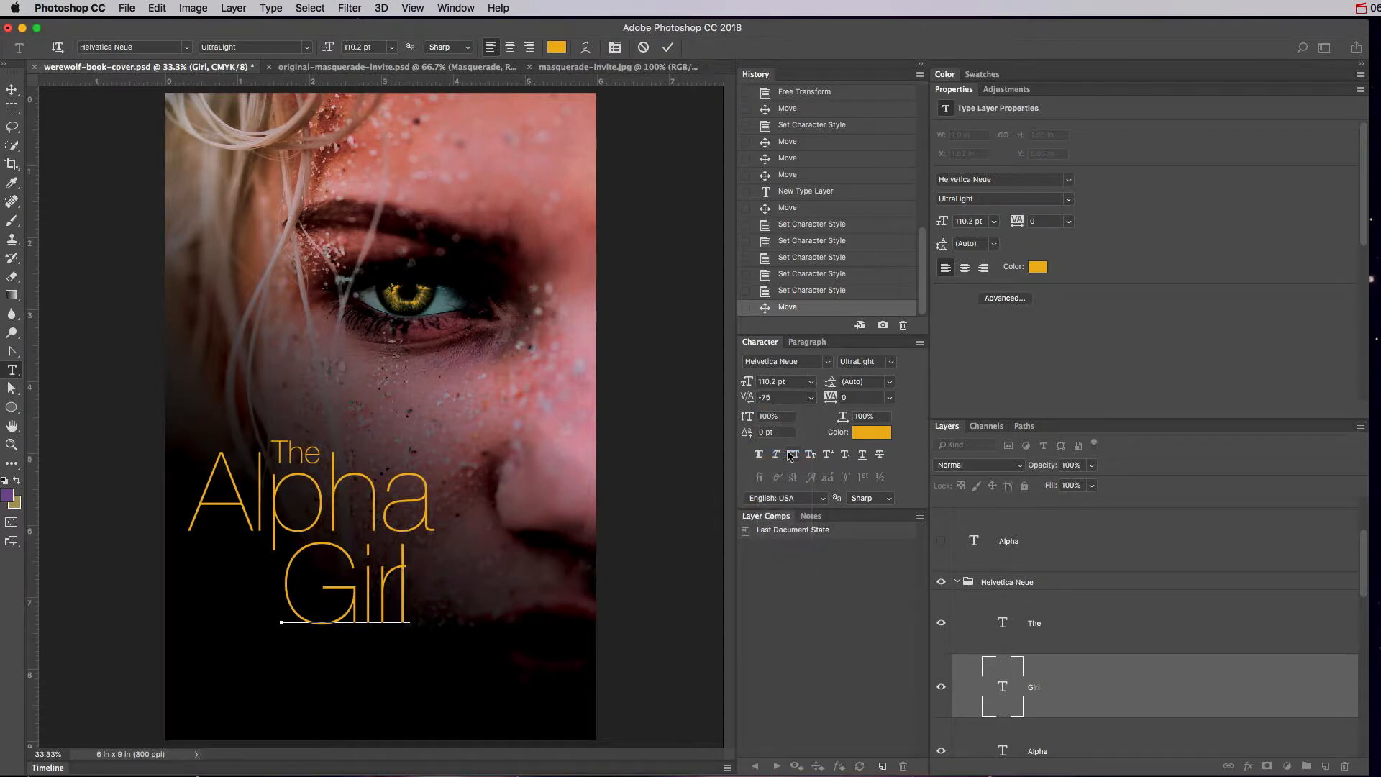
pyautogui.click(811, 399)
pyautogui.click(788, 558)
pyautogui.hotkey('alt', 'Left')
pyautogui.hotkey('alt', 'Left')
pyautogui.hotkey('alt', 'Right')
pyautogui.click(1004, 689)
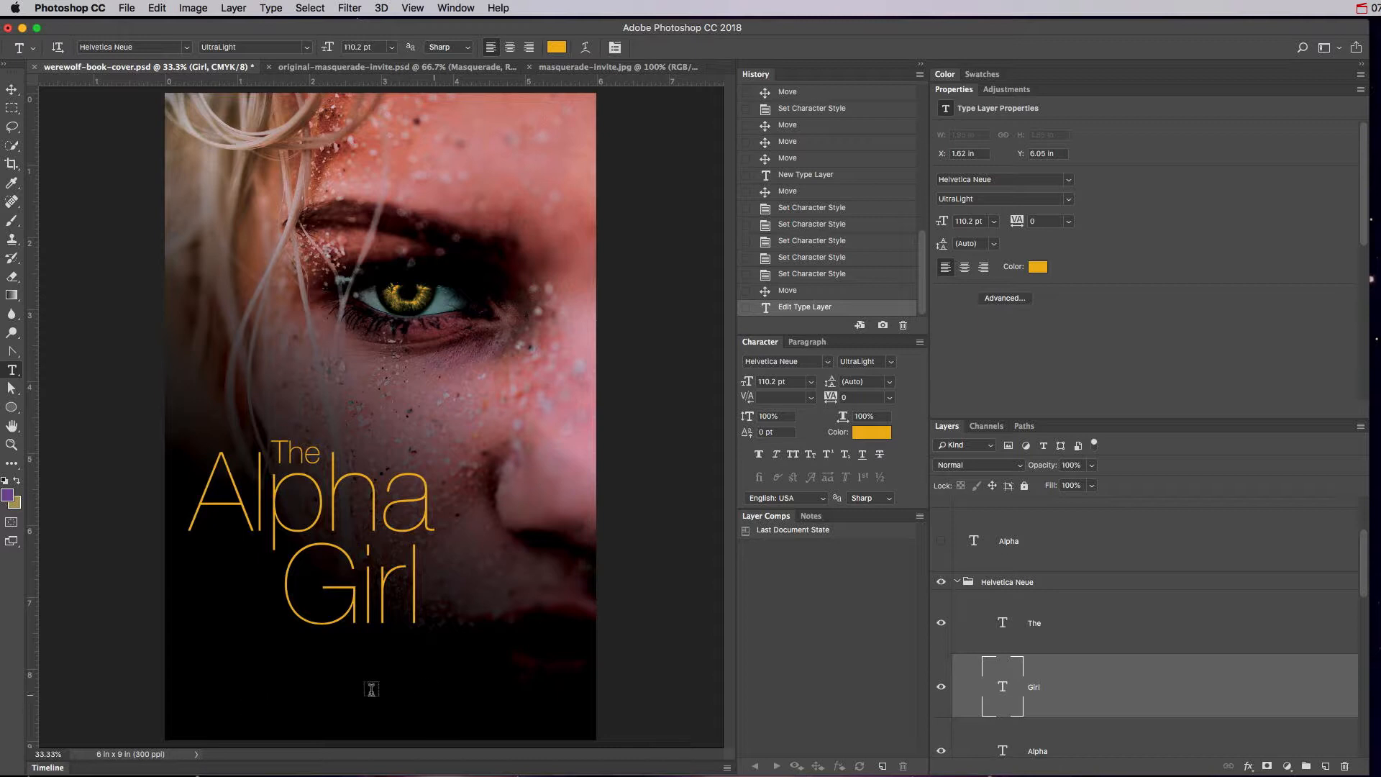
# Type the author name in capitals at the cover bottom, about 23.67 pt, Helvetica Neue Light.
pyautogui.click(265, 697)
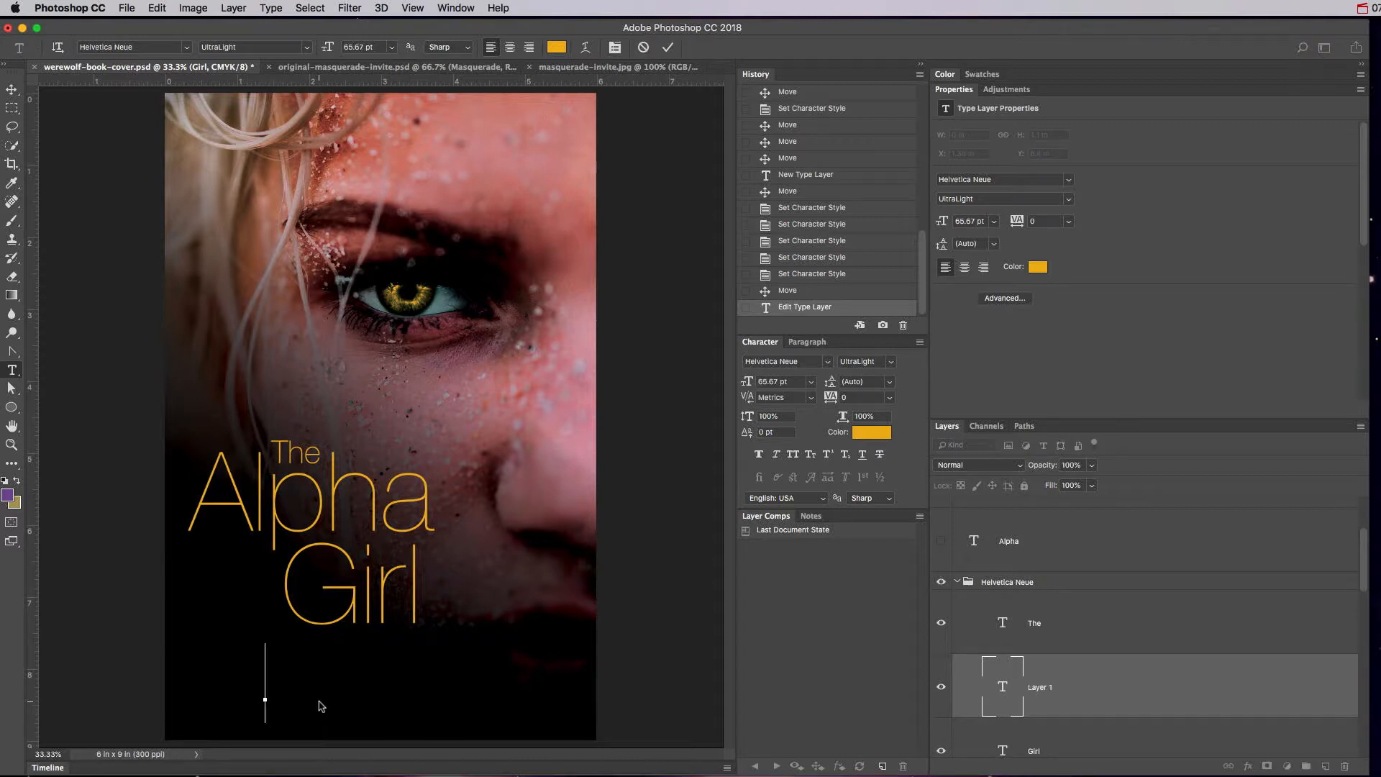
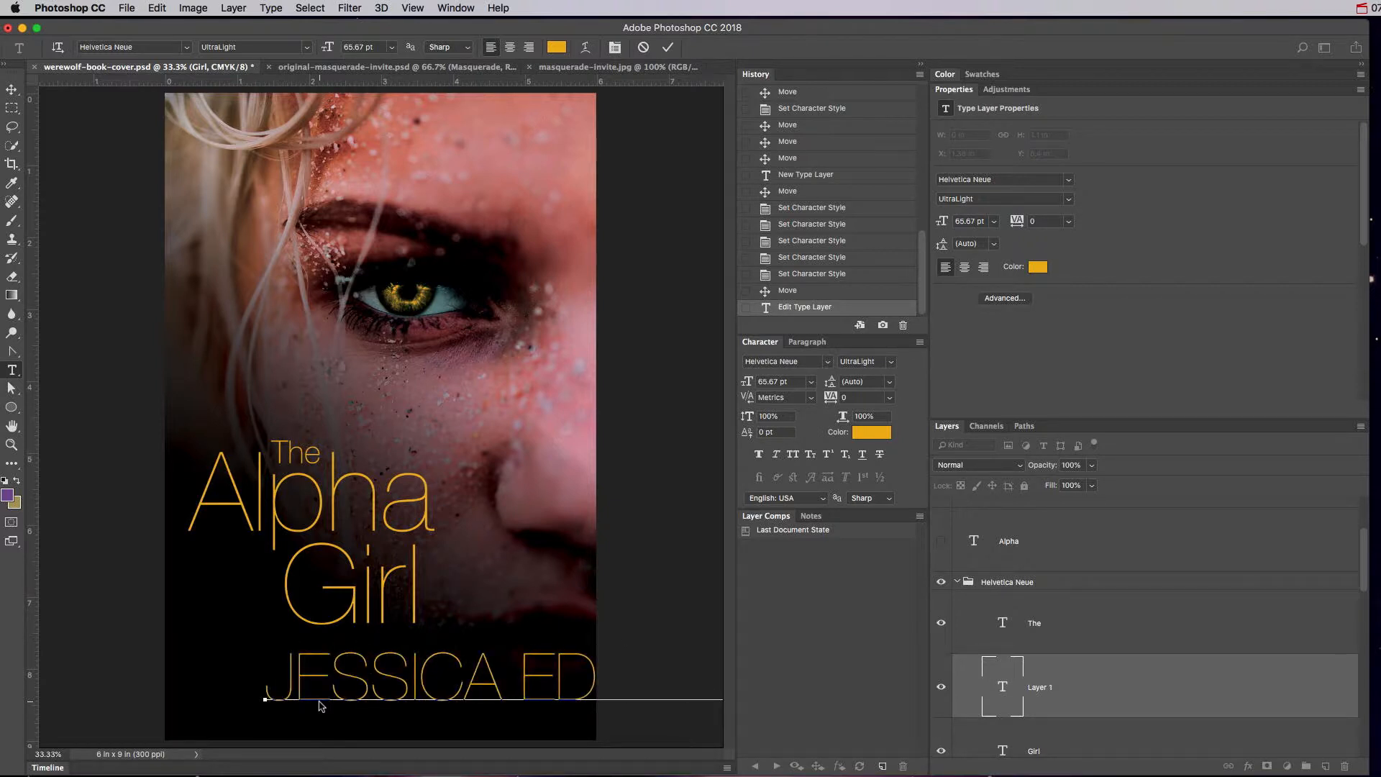
pyautogui.tripleClick(392, 677)
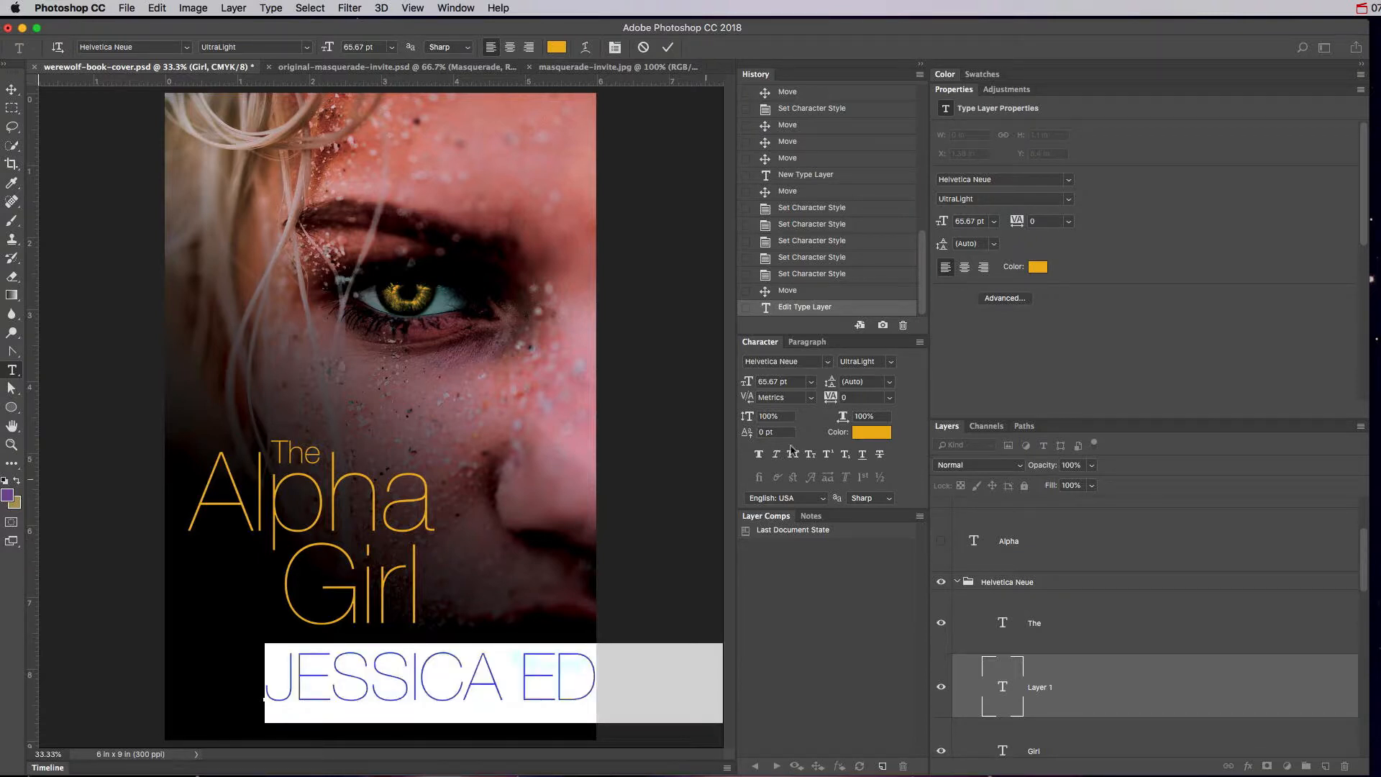
pyautogui.moveTo(750, 390); pyautogui.dragTo(724, 392)
pyautogui.click(999, 672)
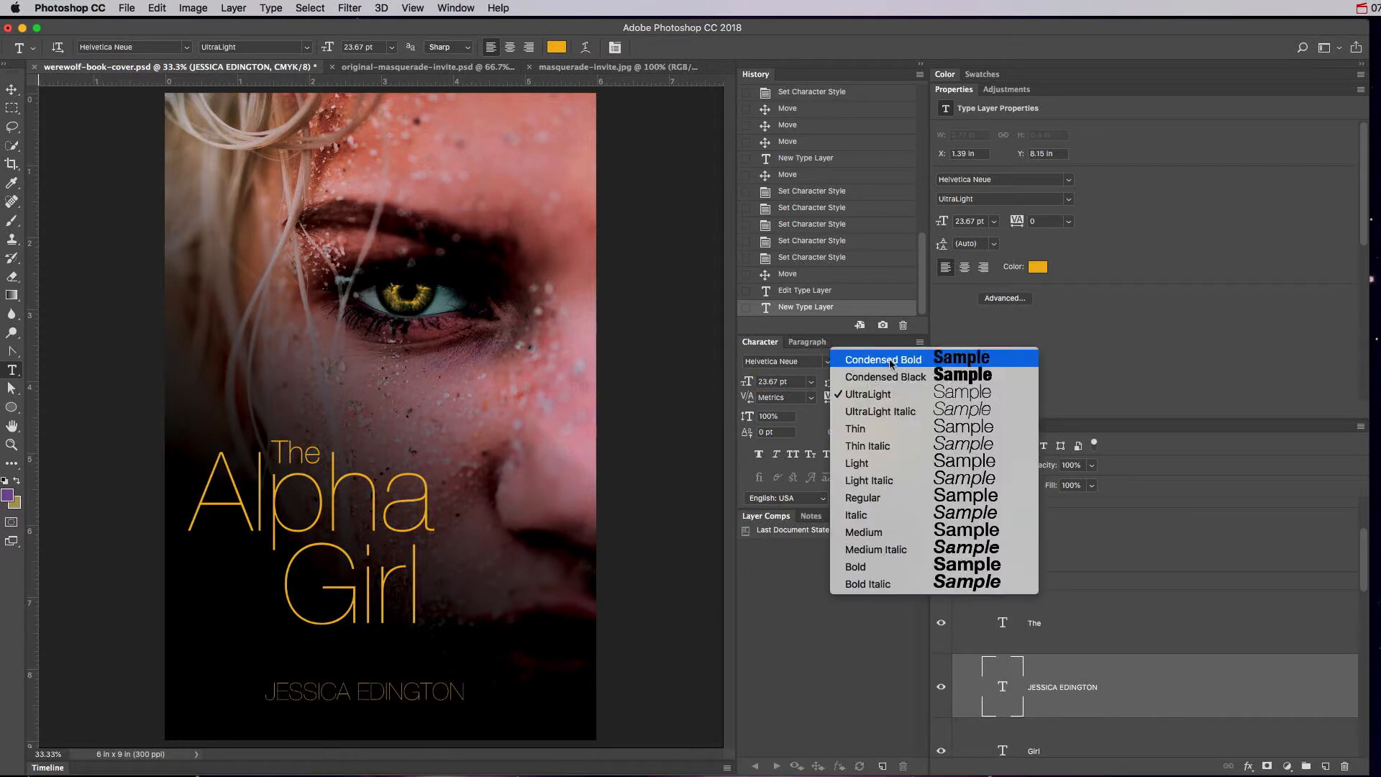
pyautogui.click(890, 362)
pyautogui.click(885, 463)
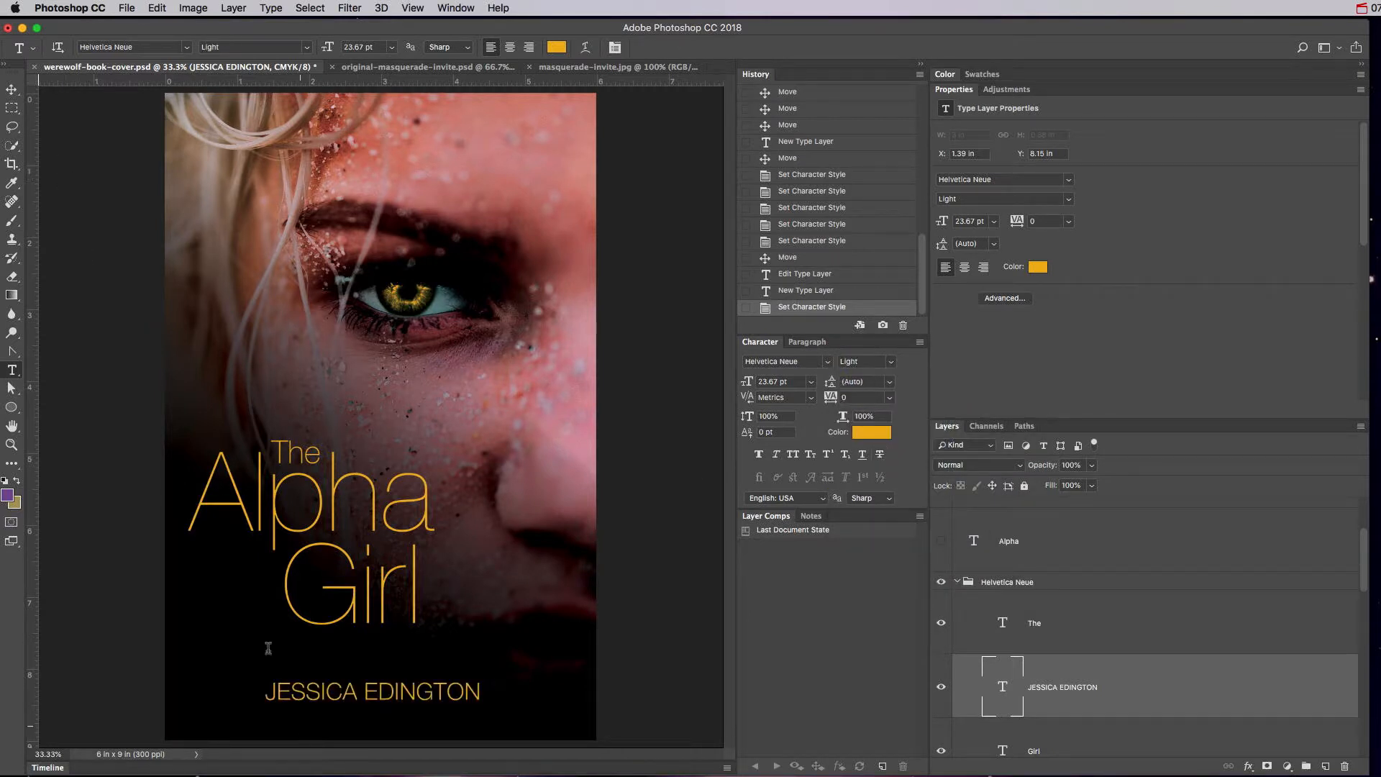
pyautogui.click(867, 431)
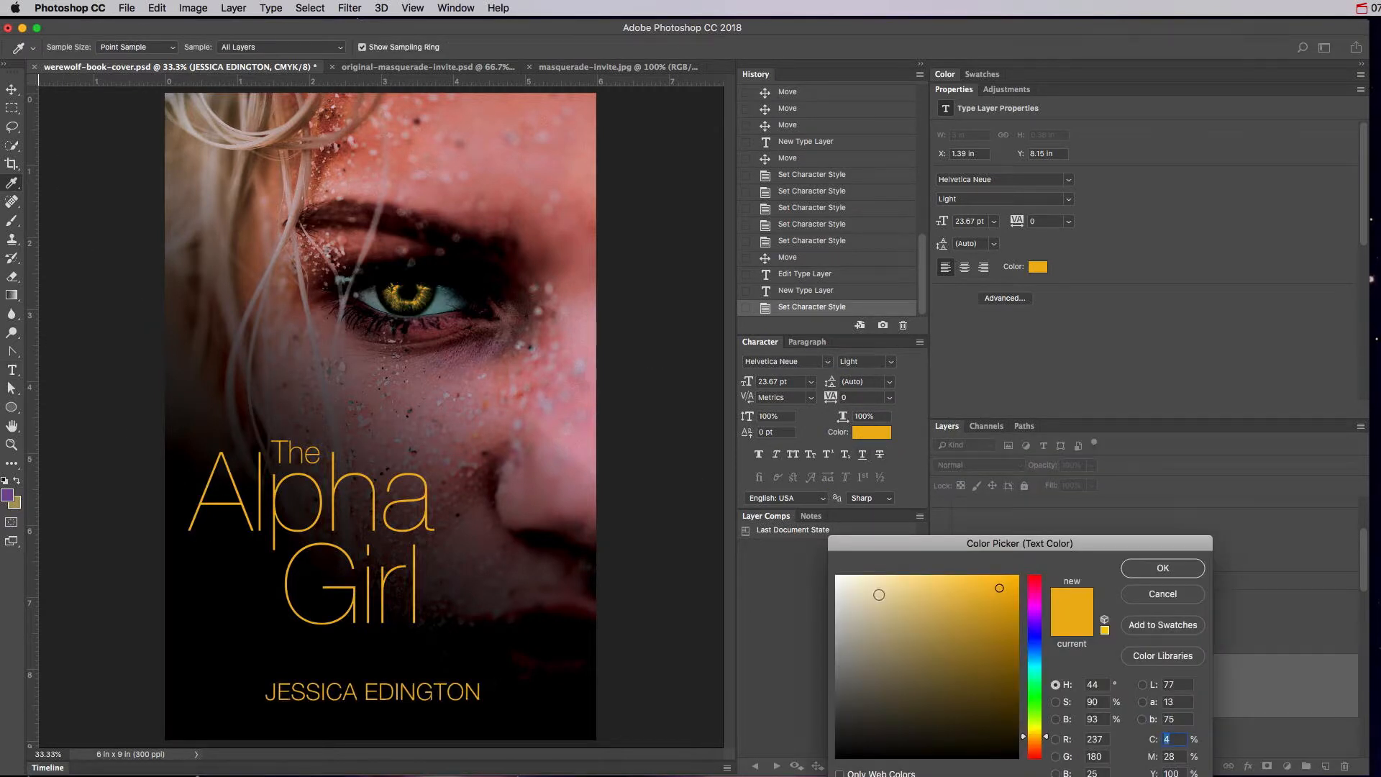
# Colour the author name pale cream, widen its tracking to 240, and shrink it to 16.67 pt.
pyautogui.moveTo(878, 592); pyautogui.dragTo(853, 572)
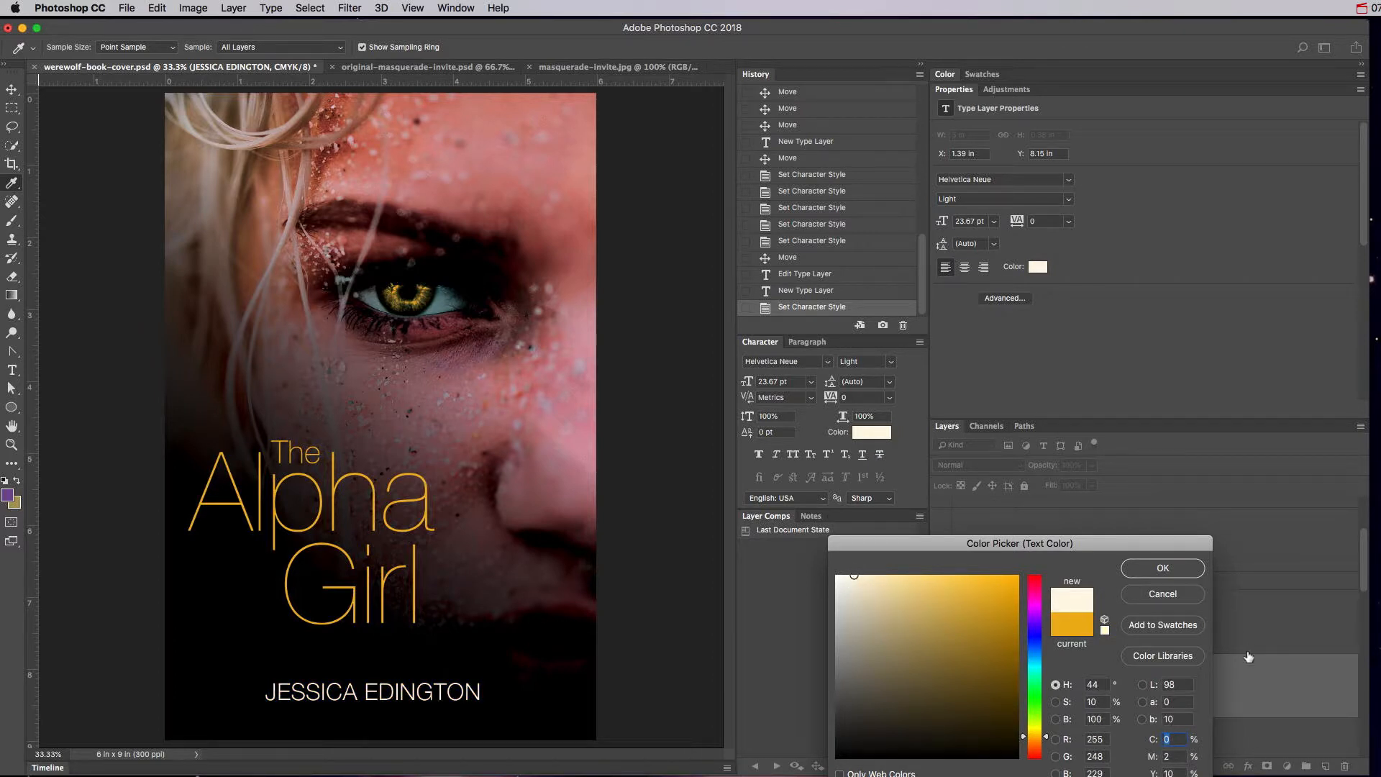
pyautogui.click(1187, 575)
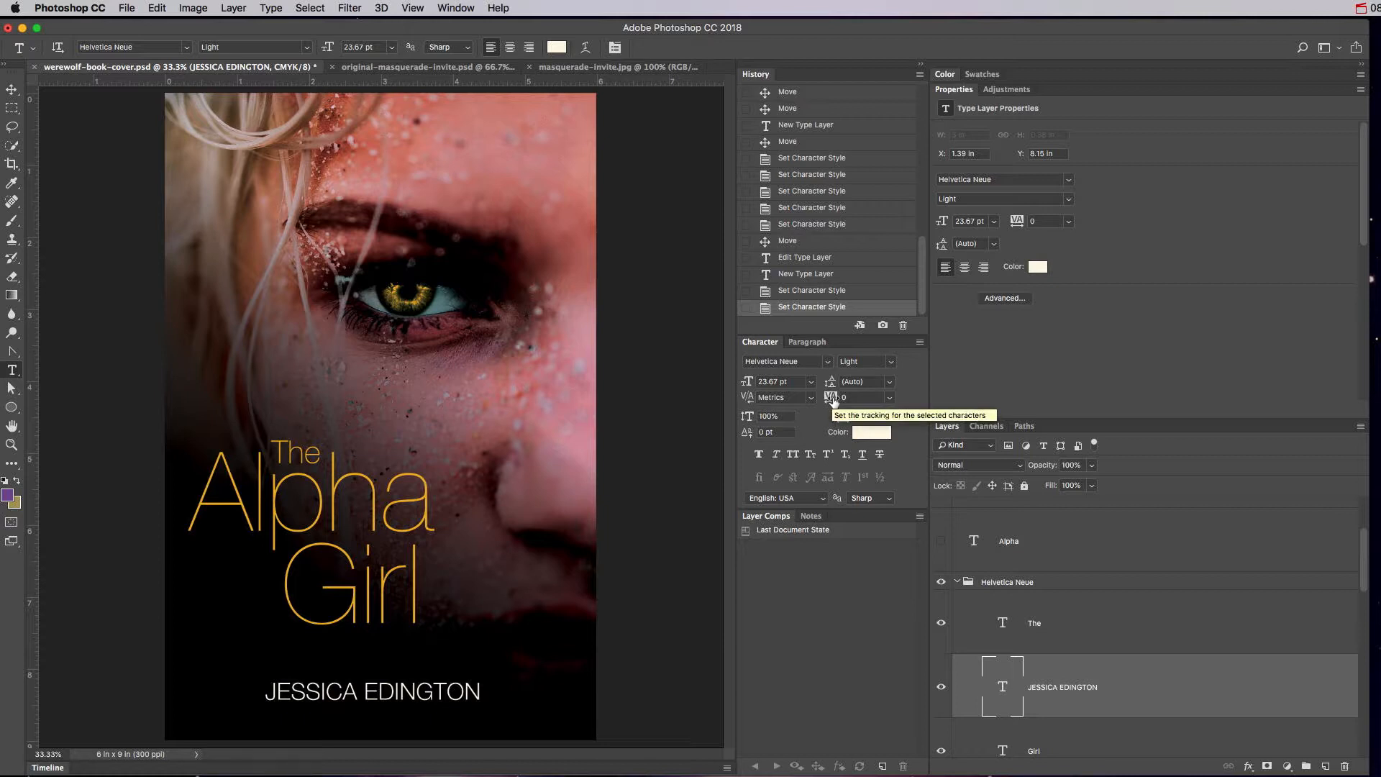
pyautogui.moveTo(833, 402); pyautogui.dragTo(840, 400)
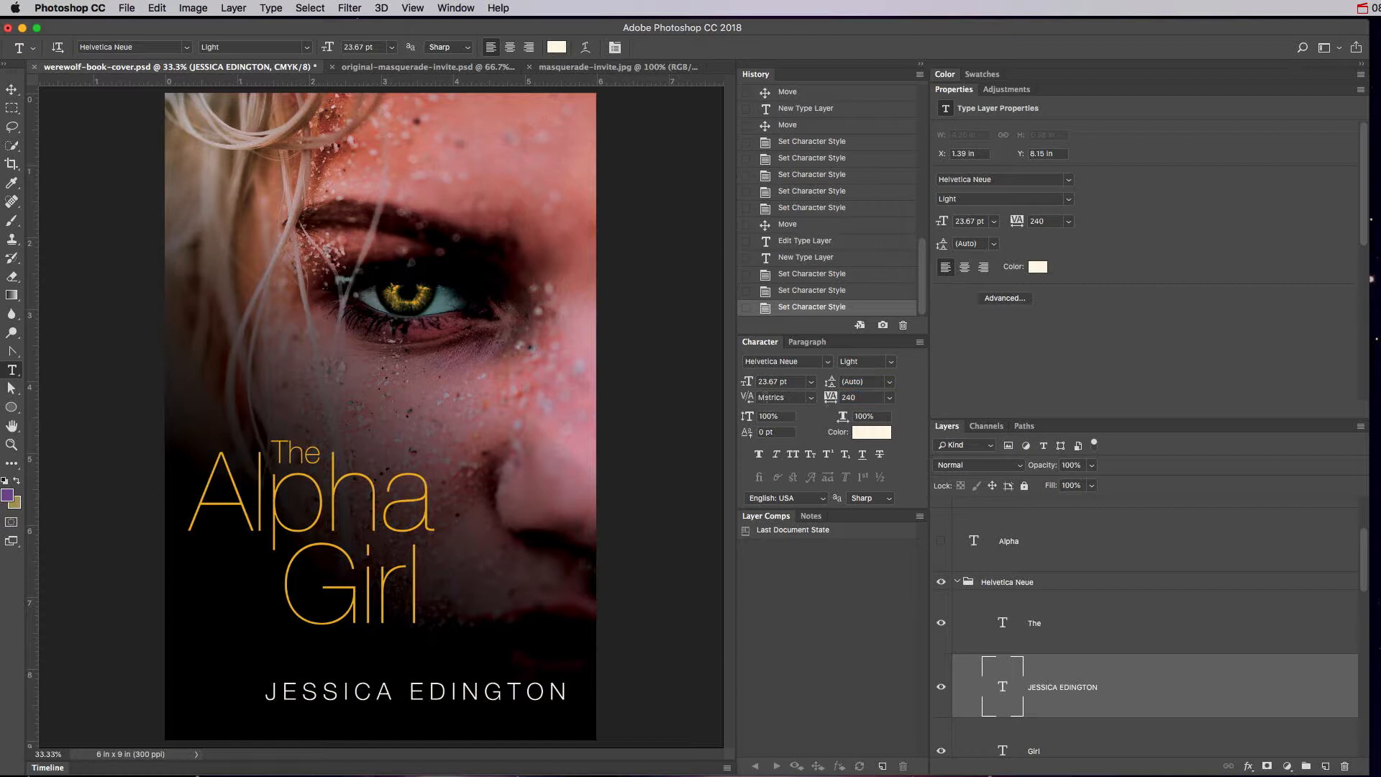
pyautogui.moveTo(748, 382); pyautogui.dragTo(745, 389)
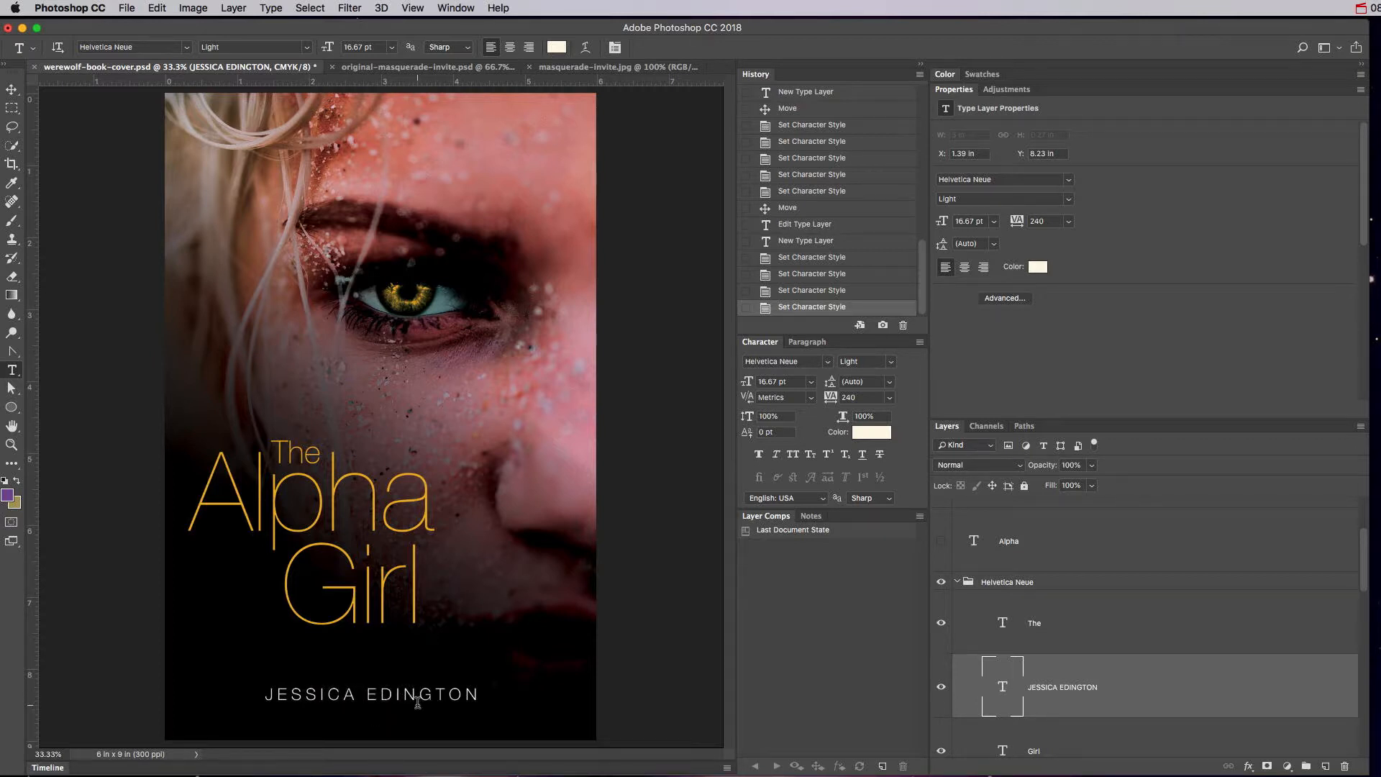
# Nudge the title group right and down, and move the author name layer out above it.
pyautogui.click(1002, 582)
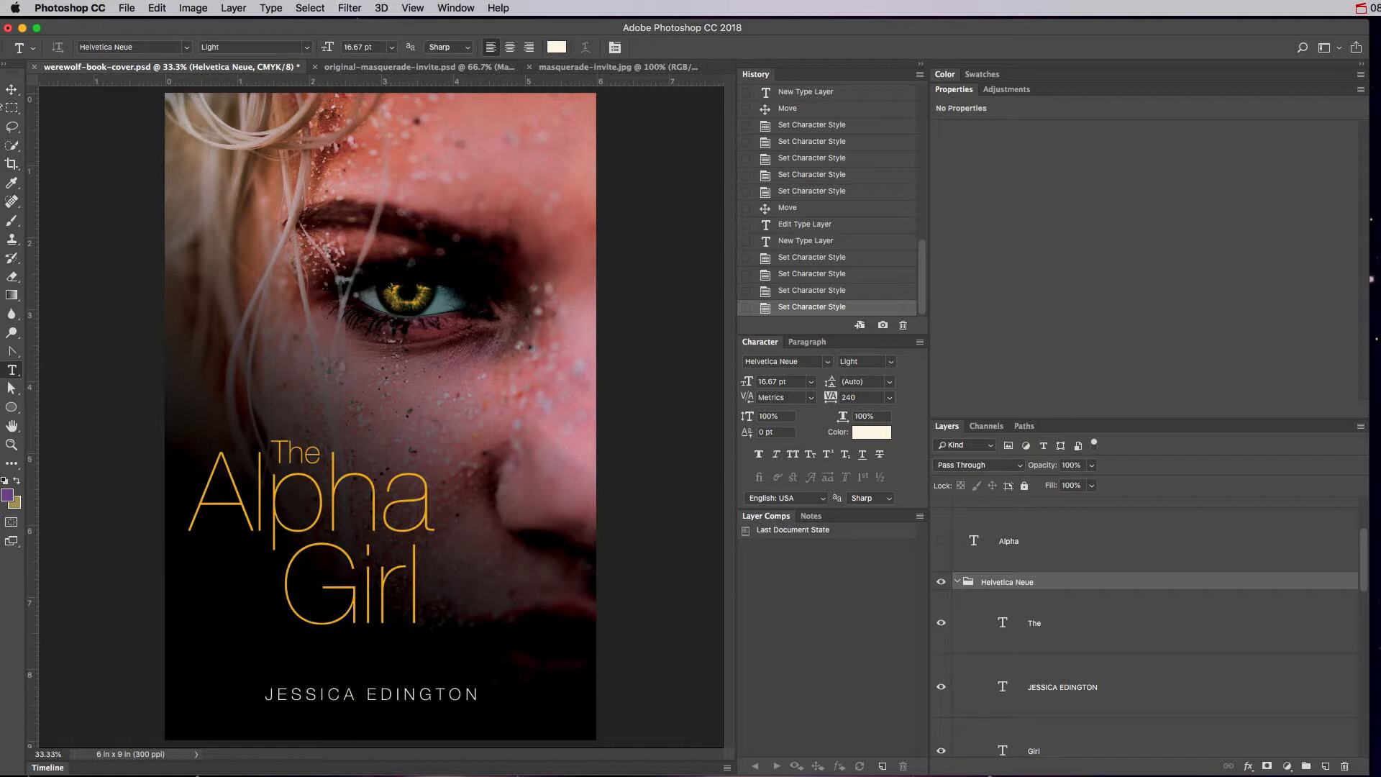
pyautogui.click(11, 89)
pyautogui.moveTo(367, 520)
pyautogui.mouseDown()
pyautogui.moveTo(385, 530)
pyautogui.moveTo(372, 535)
pyautogui.mouseUp()
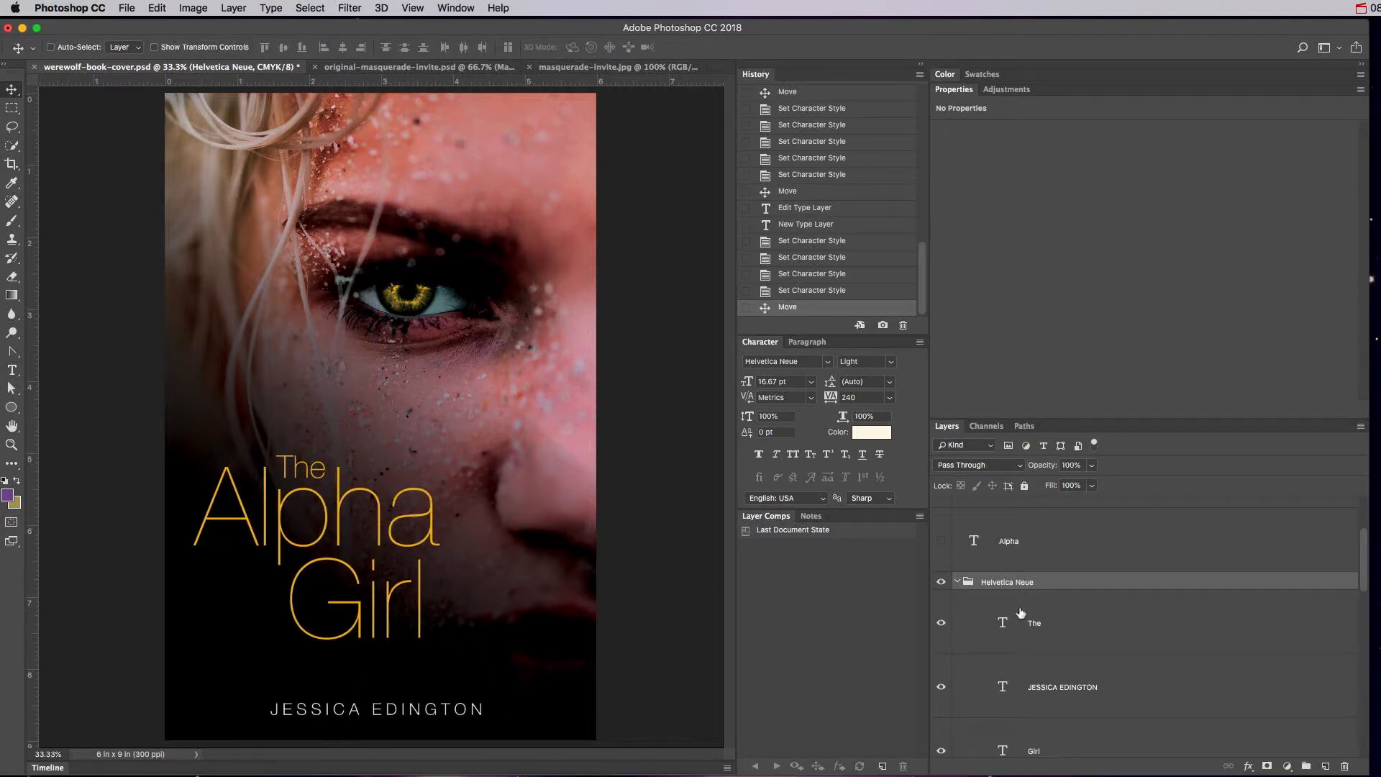
pyautogui.click(976, 618)
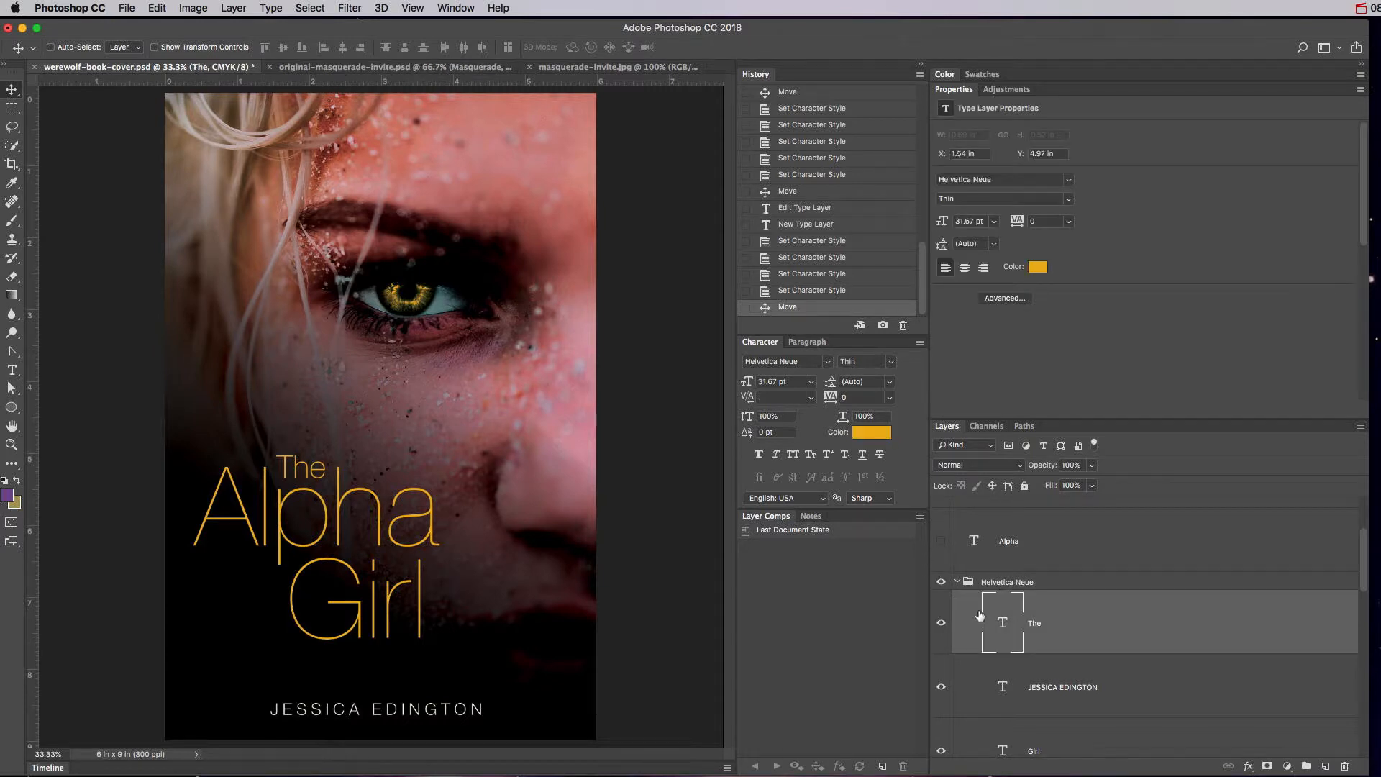
pyautogui.scroll(-3, 976, 617)
pyautogui.moveTo(1017, 610)
pyautogui.mouseDown()
pyautogui.moveTo(1022, 518)
pyautogui.moveTo(1032, 603)
pyautogui.mouseUp()
# Shift the collapsed title group further right and down, then hide it and show the sample paragraph.
pyautogui.click(983, 678)
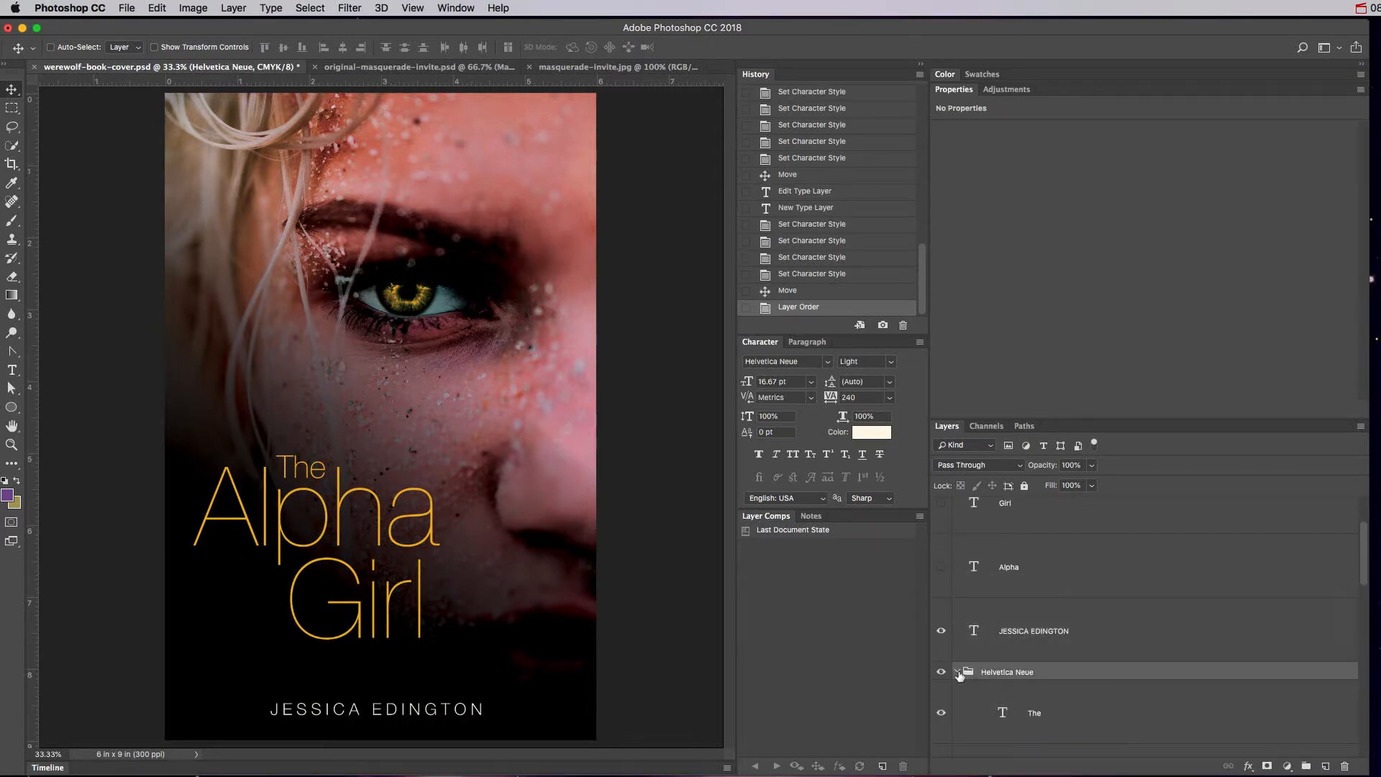
pyautogui.click(957, 672)
pyautogui.moveTo(369, 578); pyautogui.dragTo(390, 606)
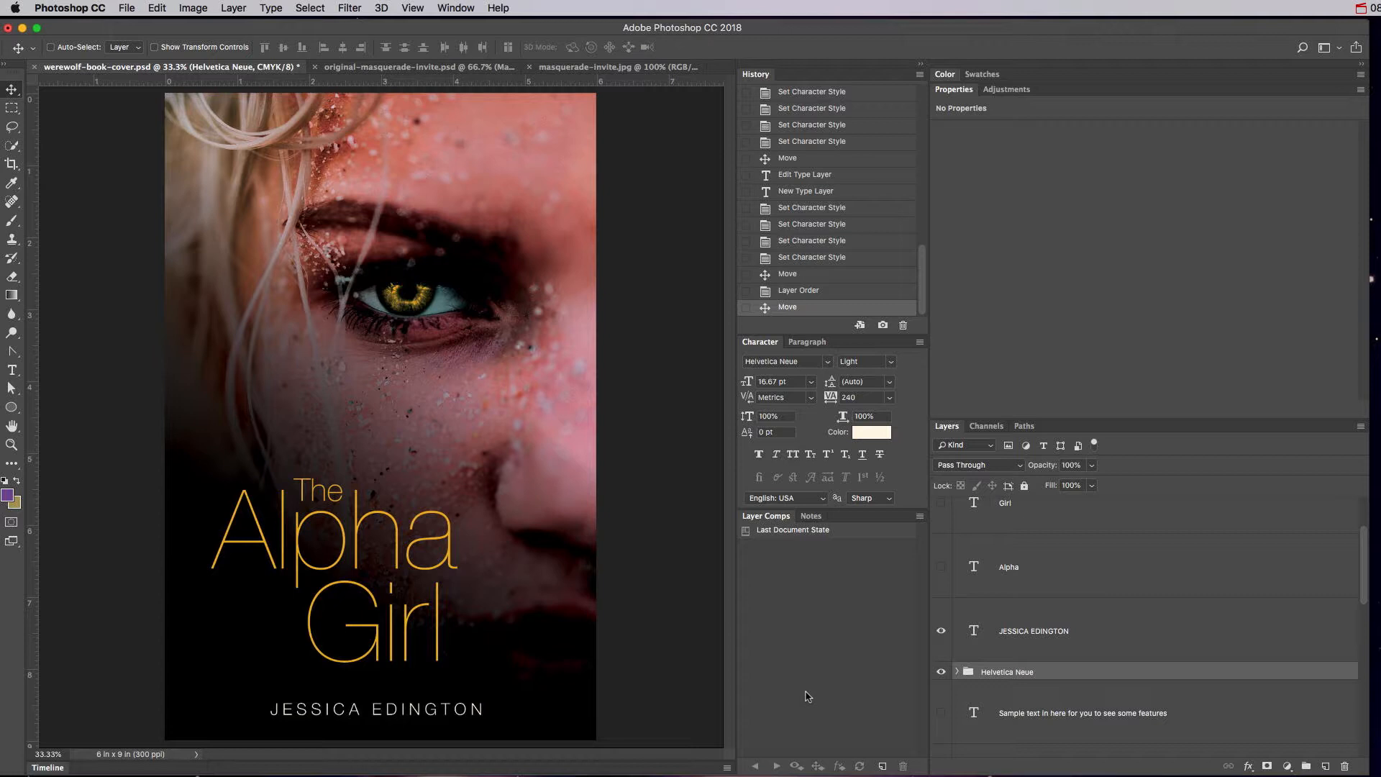
pyautogui.click(941, 671)
pyautogui.click(942, 712)
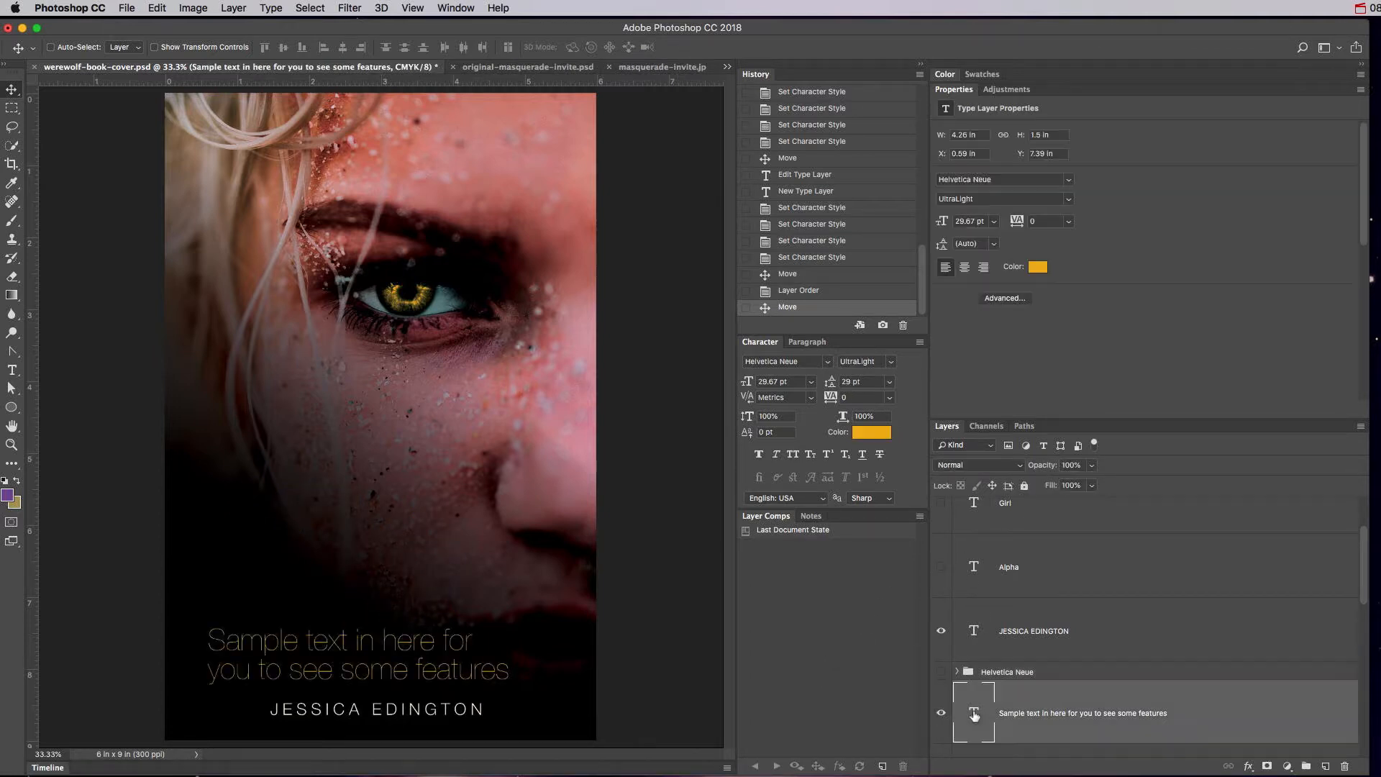
# Try squeezing and stretching the sample text with Free Transform, then cancel it.
pyautogui.click(948, 714)
pyautogui.press('super+t')
pyautogui.moveTo(515, 680); pyautogui.dragTo(684, 692)
pyautogui.moveTo(447, 625); pyautogui.dragTo(443, 358)
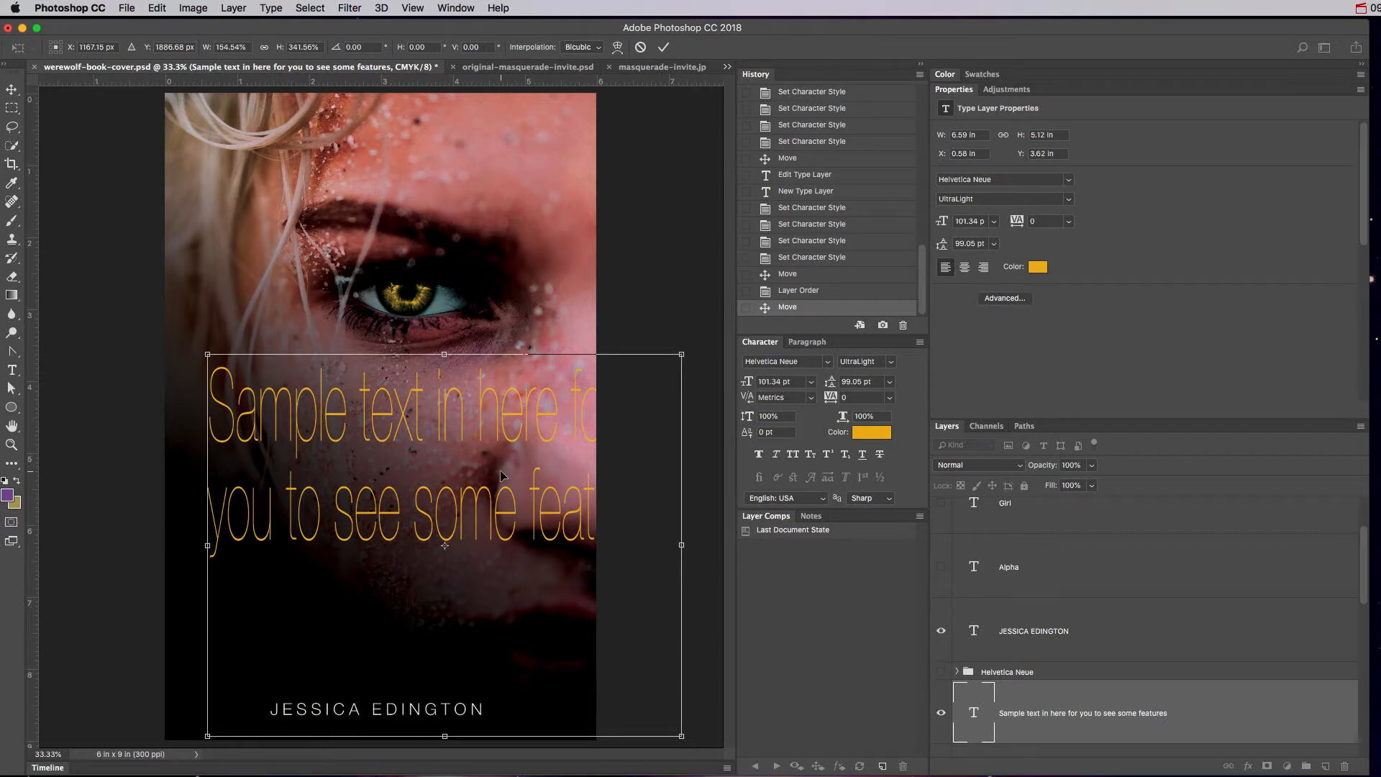
pyautogui.press('Escape')
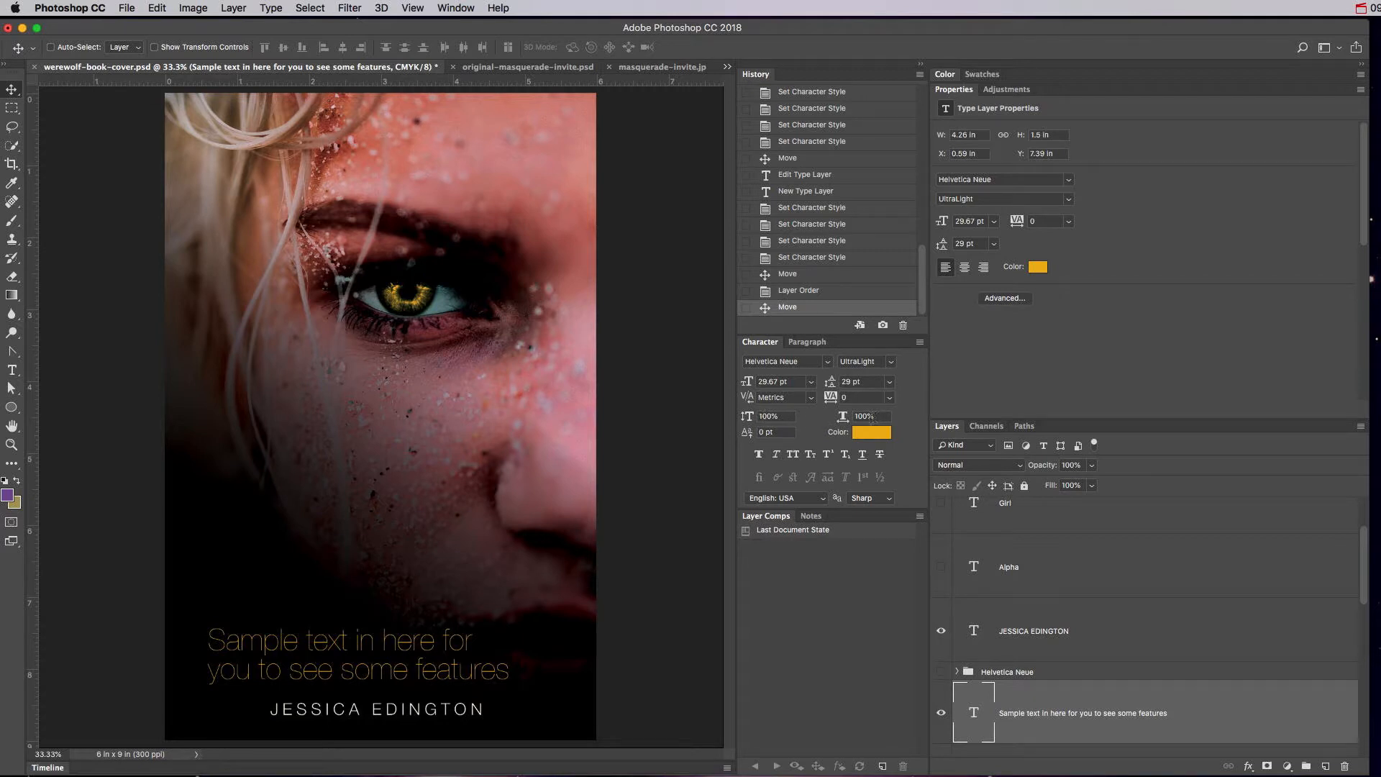
# Scale the sample paragraph up to about 45.71 pt above the author name.
pyautogui.hotkey('ctrl', 't')
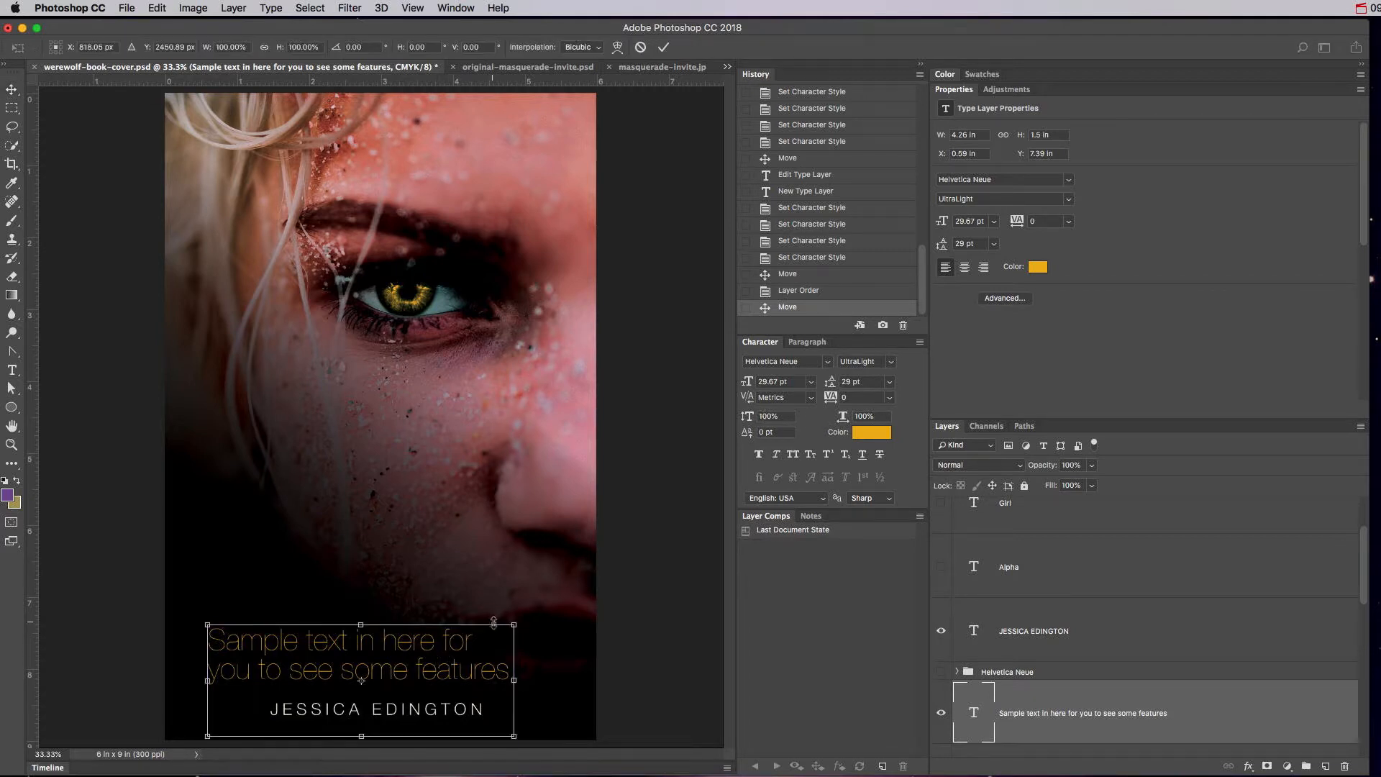
pyautogui.moveTo(559, 608); pyautogui.dragTo(558, 563)
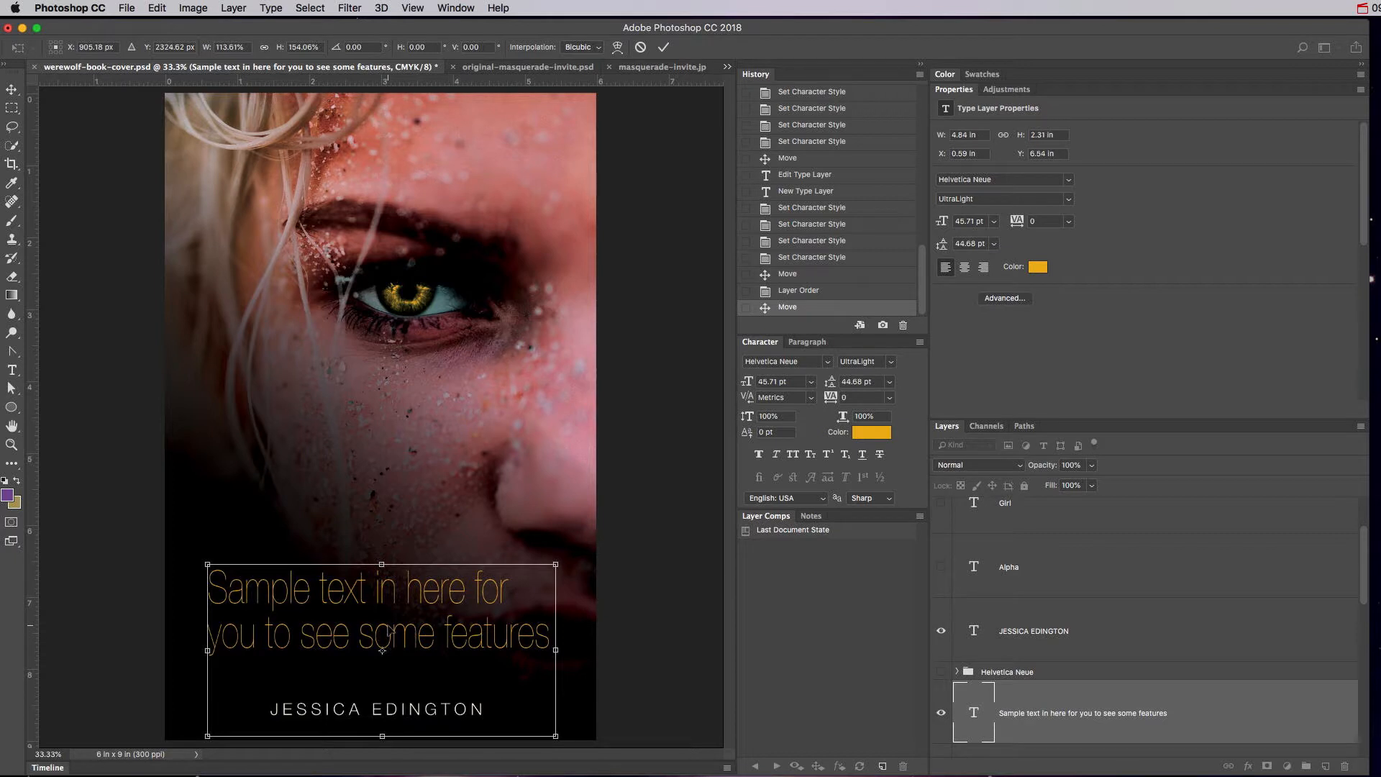
pyautogui.press('Return')
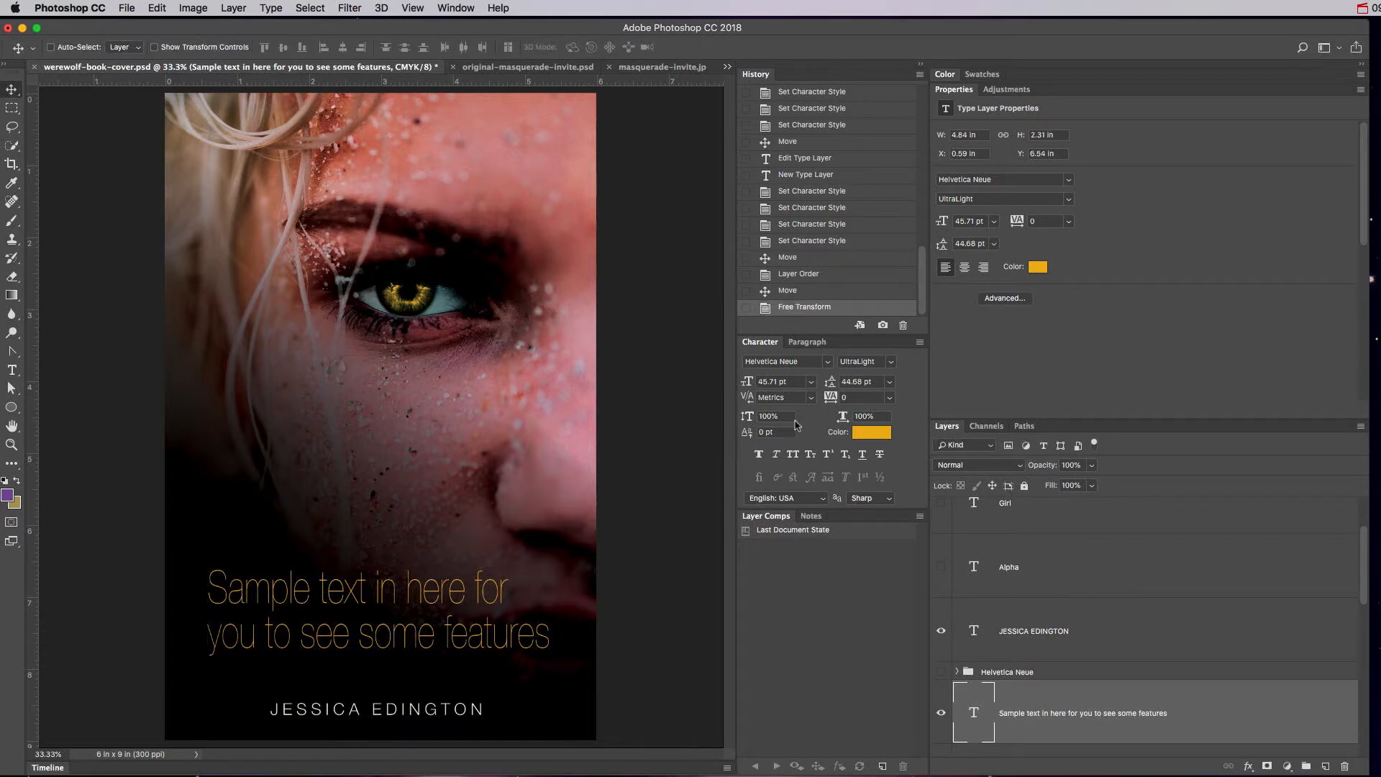
pyautogui.doubleClick(975, 711)
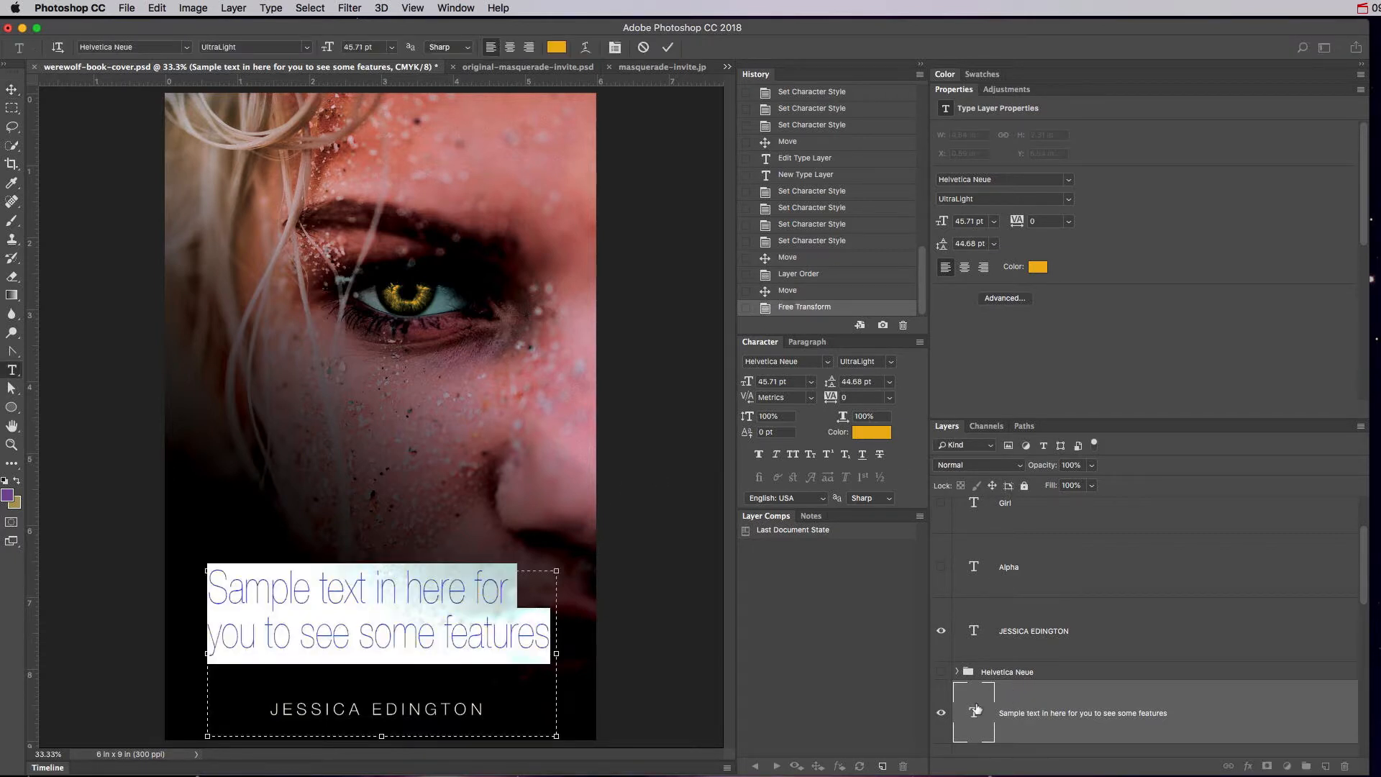
pyautogui.press('super+Return')
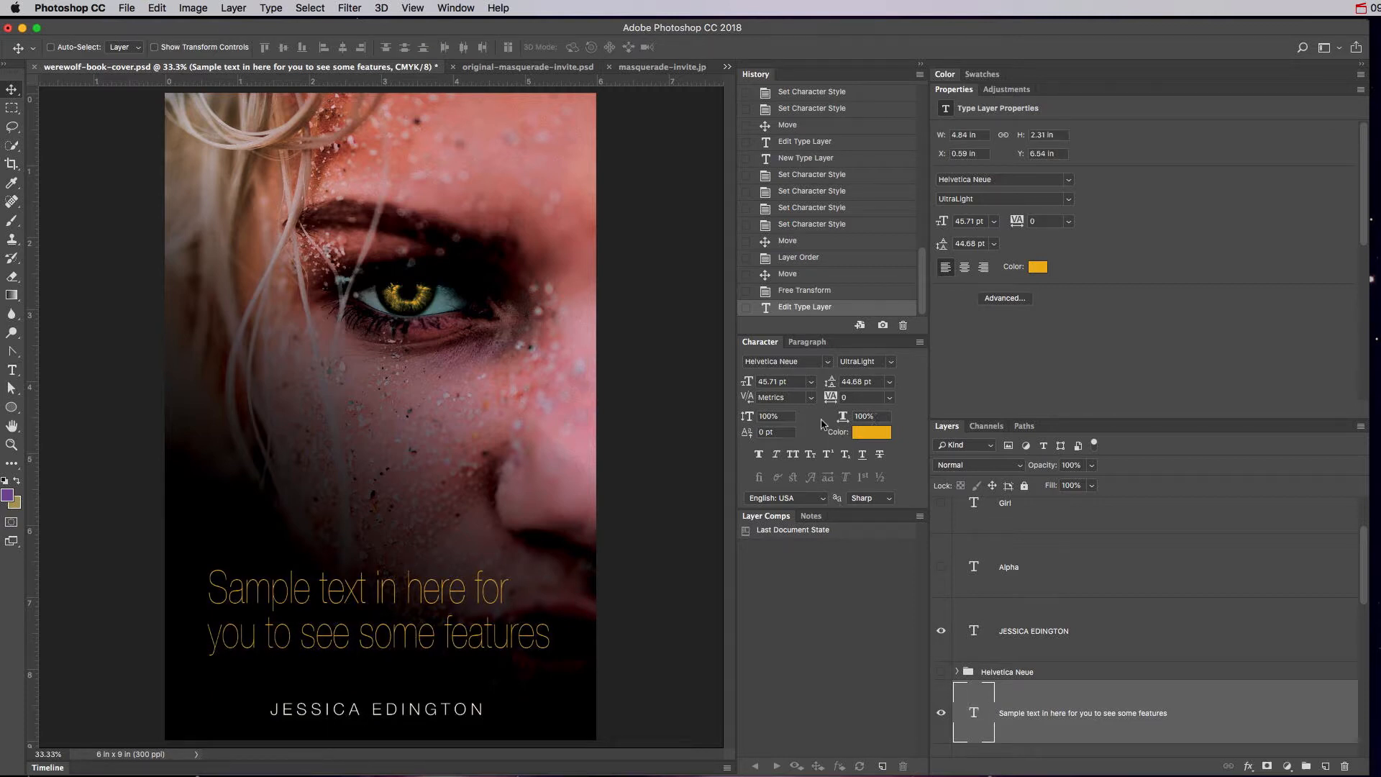
# Compare the sample text before and after the enlargement by stepping through undo.
pyautogui.click(783, 416)
pyautogui.press('super+z')
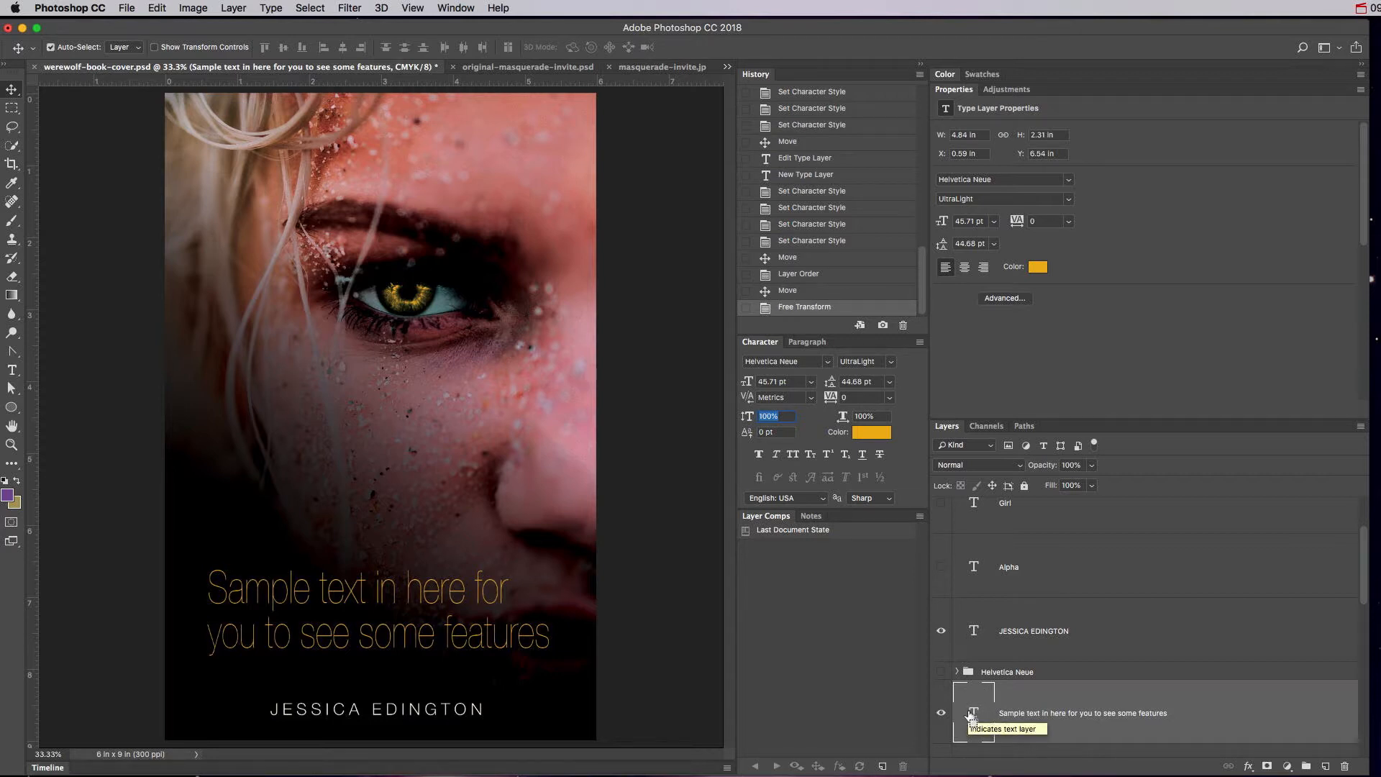
pyautogui.press('super+z')
pyautogui.press('super+z')
pyautogui.press('super+z')
pyautogui.press('super+z')
pyautogui.press('super+z')
pyautogui.press('super+z')
pyautogui.press('super+z')
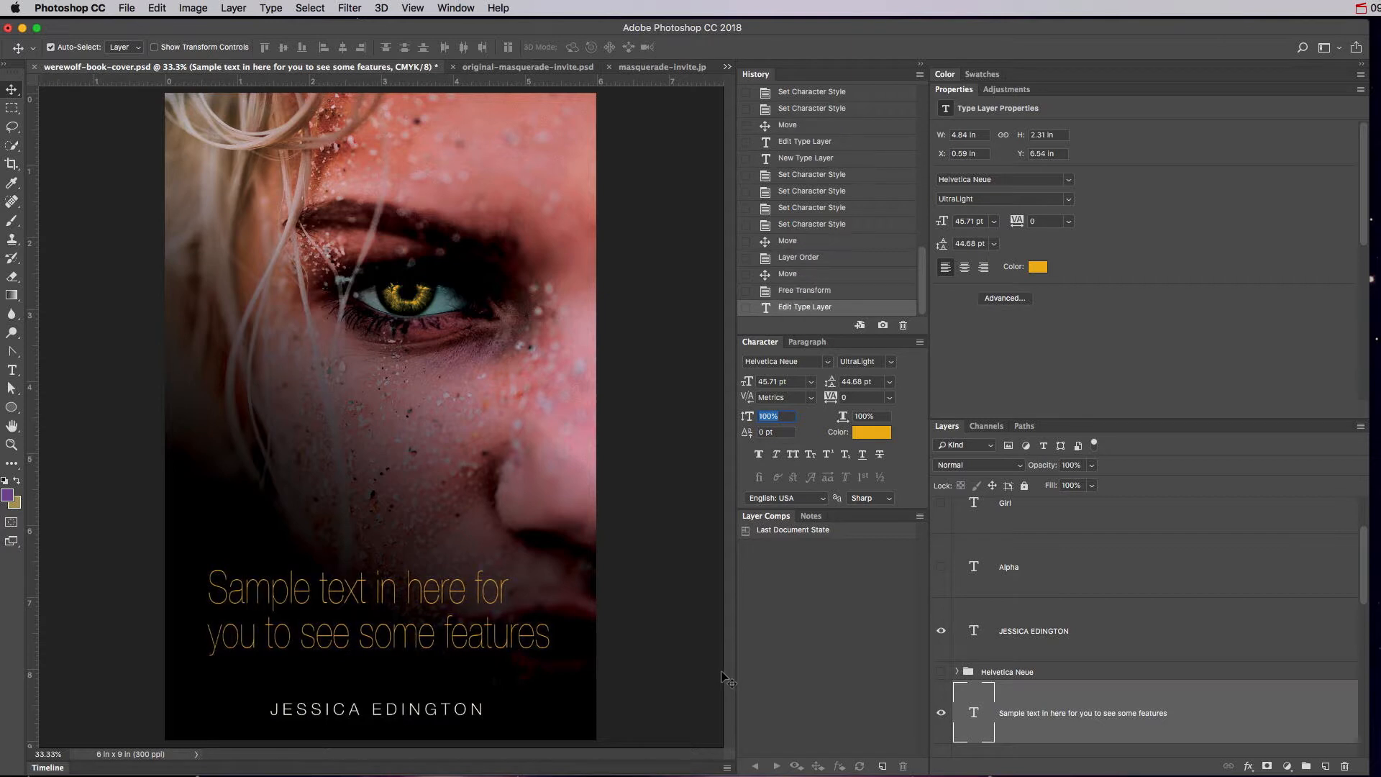
pyautogui.press('super+z')
# Revert the paragraph to 29.67 pt, keep the title hidden, and baseline-shift the word 'features' upward.
pyautogui.press('super+alt+z')
pyautogui.press('super+alt+z')
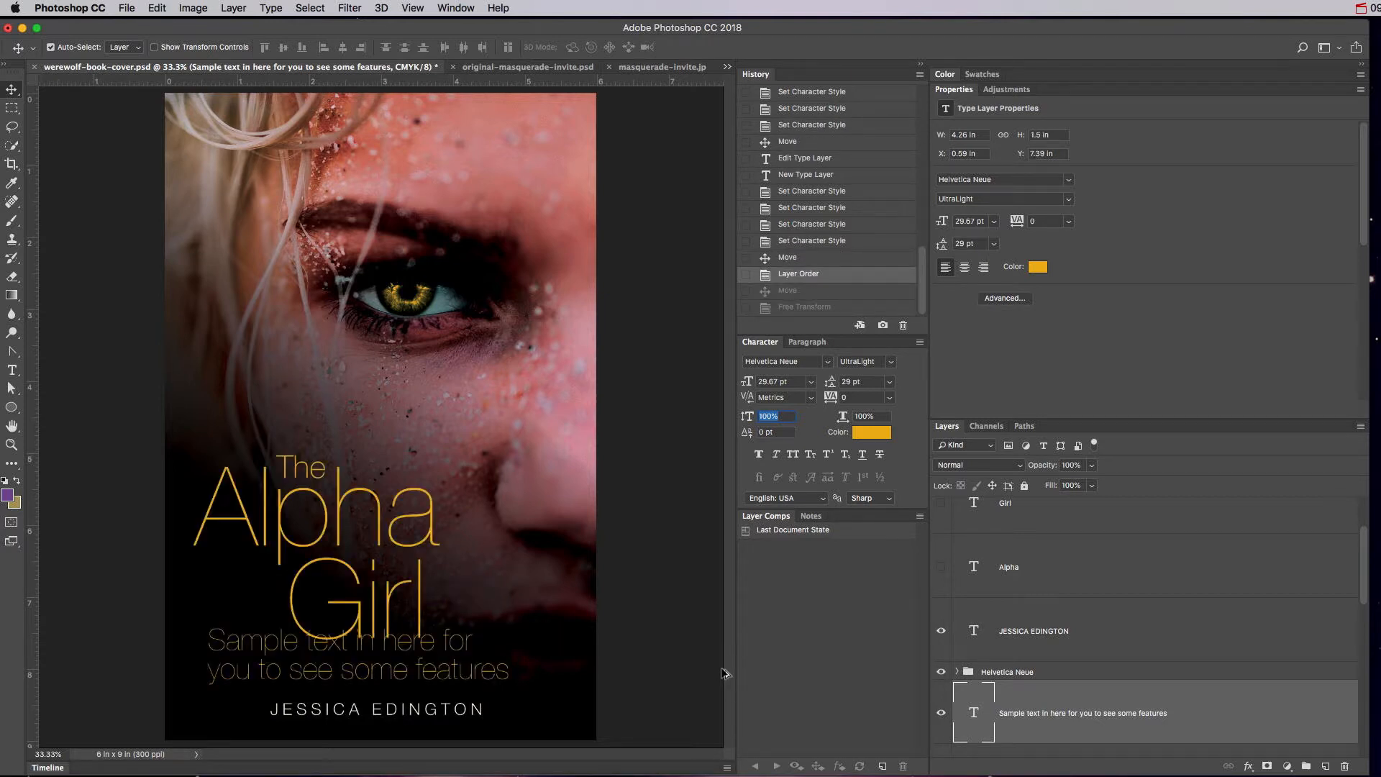
pyautogui.click(940, 673)
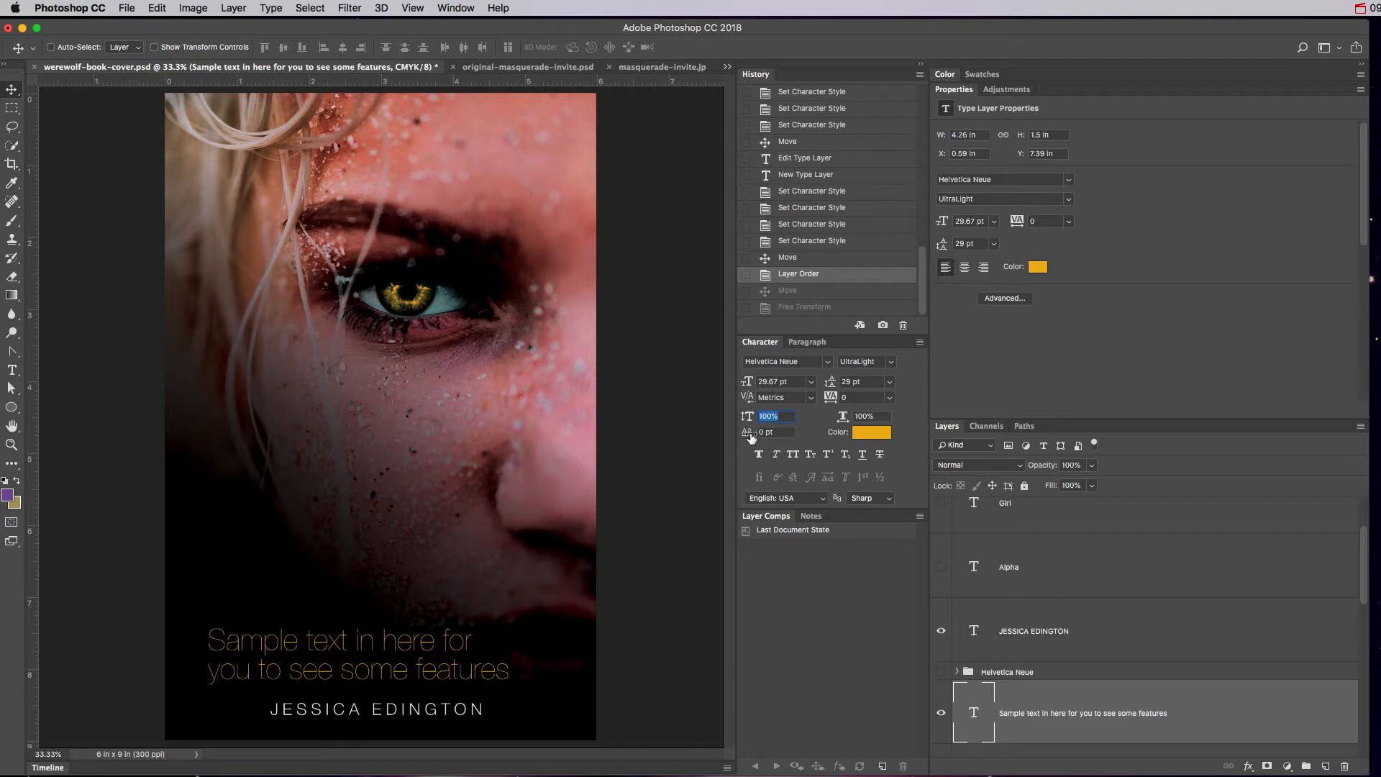
pyautogui.press('t')
pyautogui.doubleClick(417, 642)
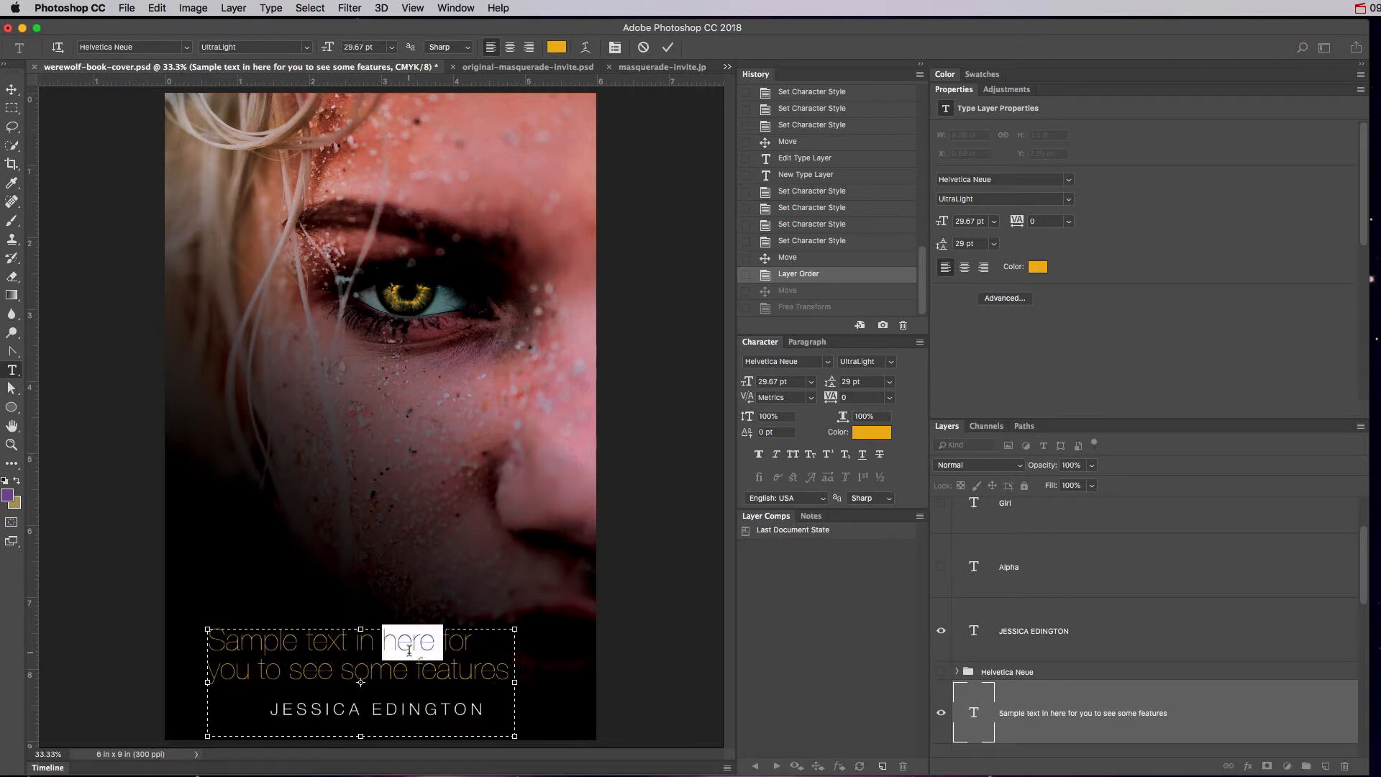
pyautogui.moveTo(418, 669); pyautogui.dragTo(519, 671)
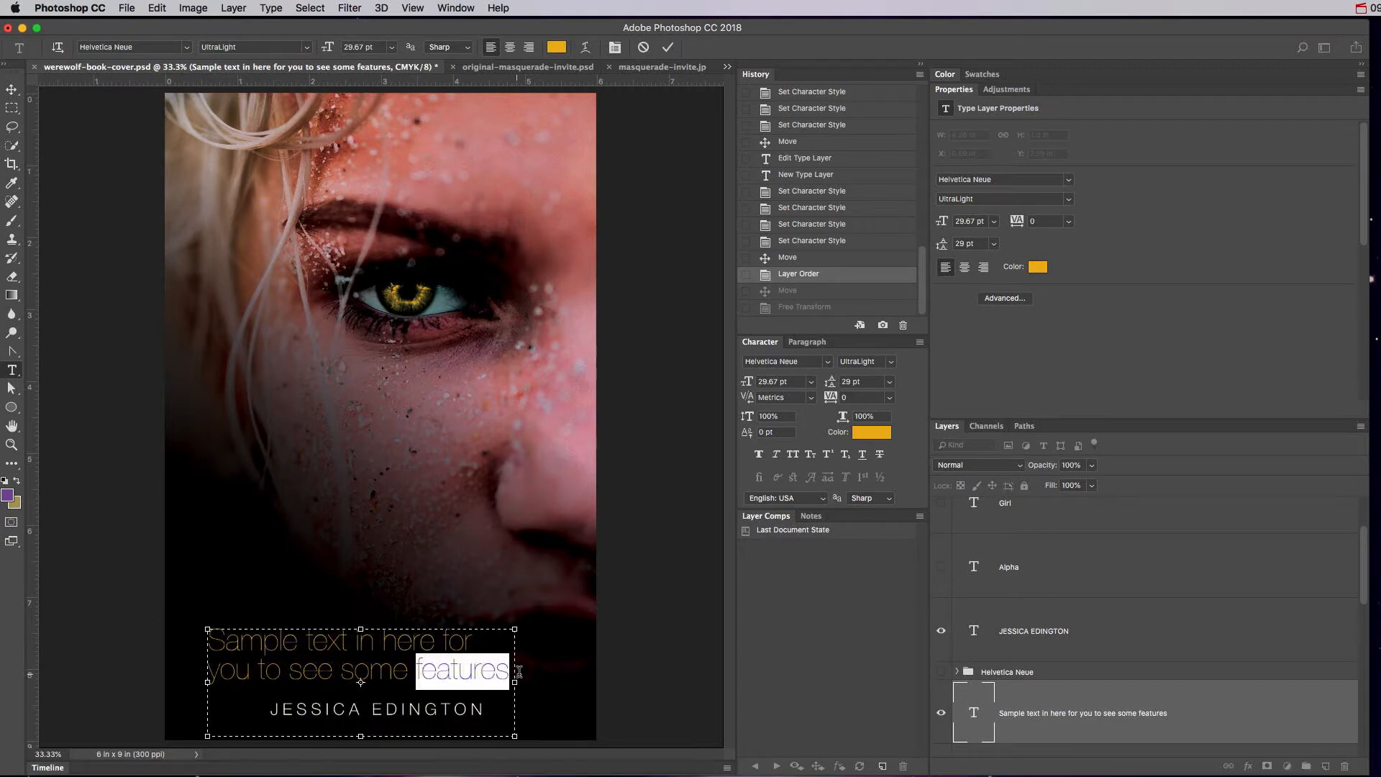
pyautogui.moveTo(749, 434)
pyautogui.mouseDown()
pyautogui.moveTo(727, 442)
pyautogui.moveTo(756, 443)
pyautogui.moveTo(745, 445)
pyautogui.mouseUp()
pyautogui.press('super+Return')
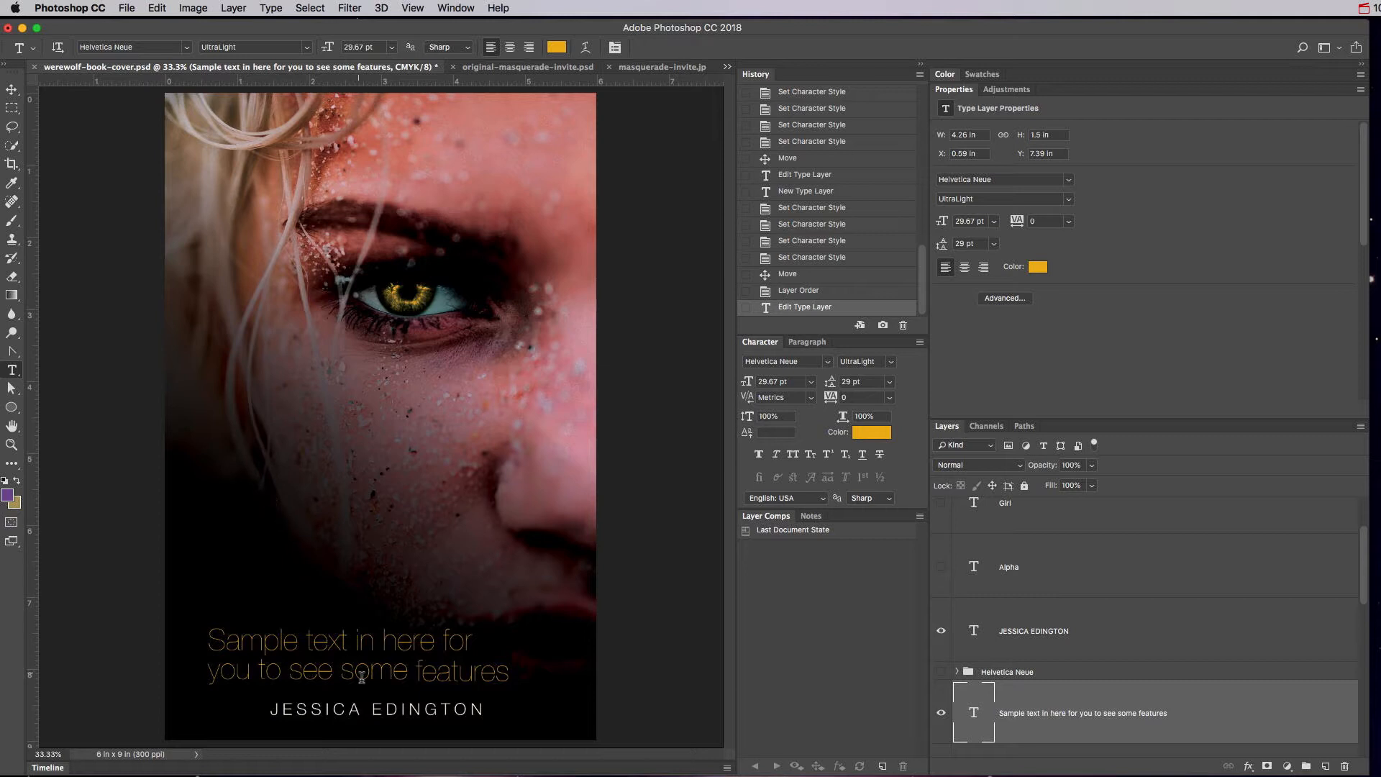
# Type 'OCTOBER 31st' with a superscript 'st' and move it down-left above the sample paragraph.
pyautogui.click(285, 515)
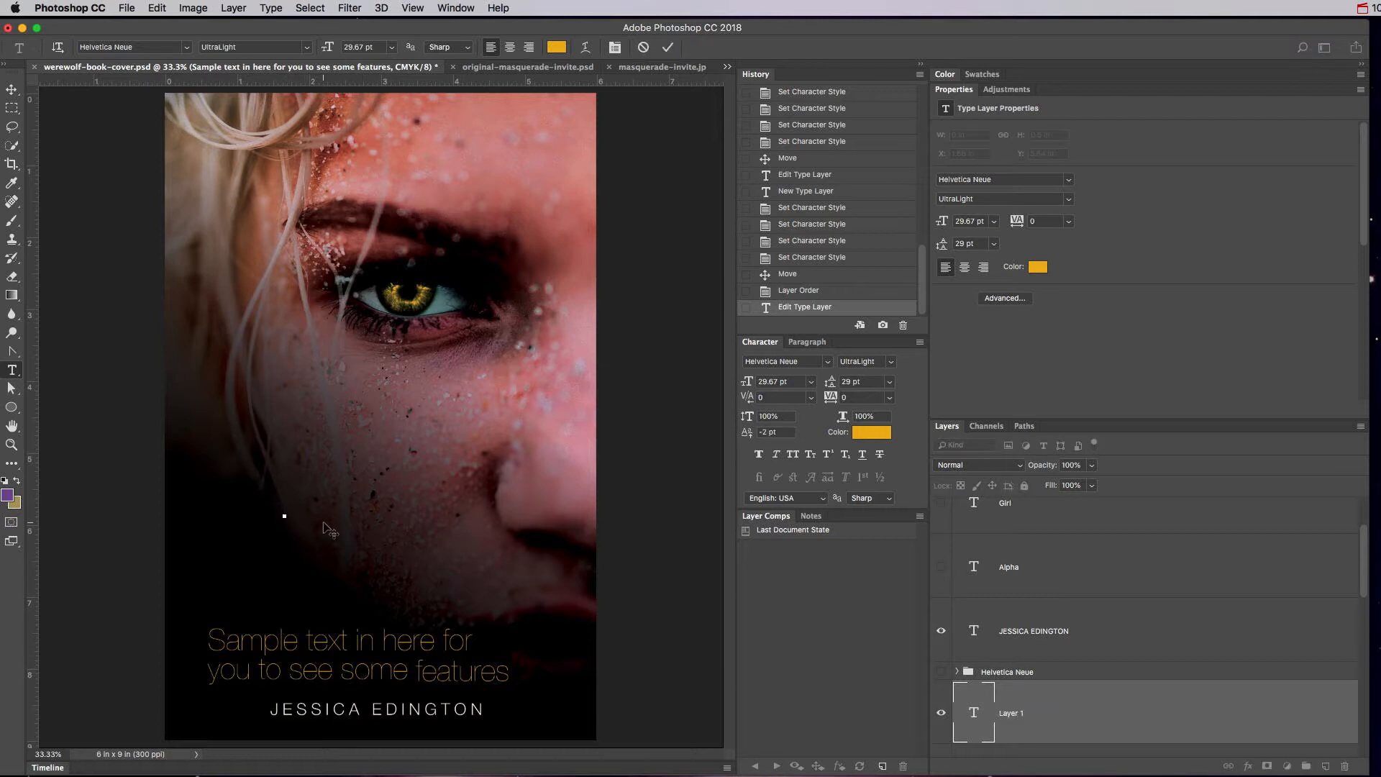
pyautogui.write('OCTOBER')
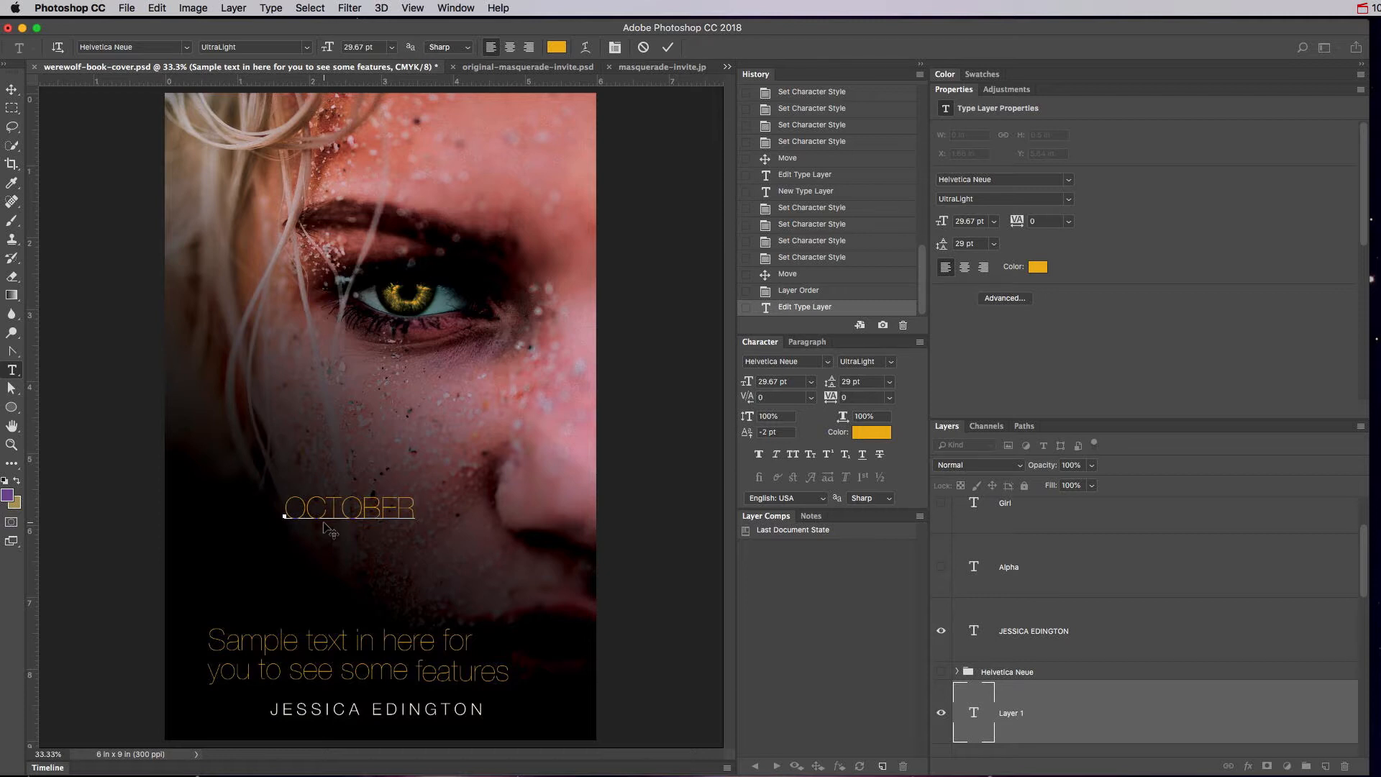
pyautogui.write(' 31st')
pyautogui.moveTo(456, 512); pyautogui.dragTo(478, 512)
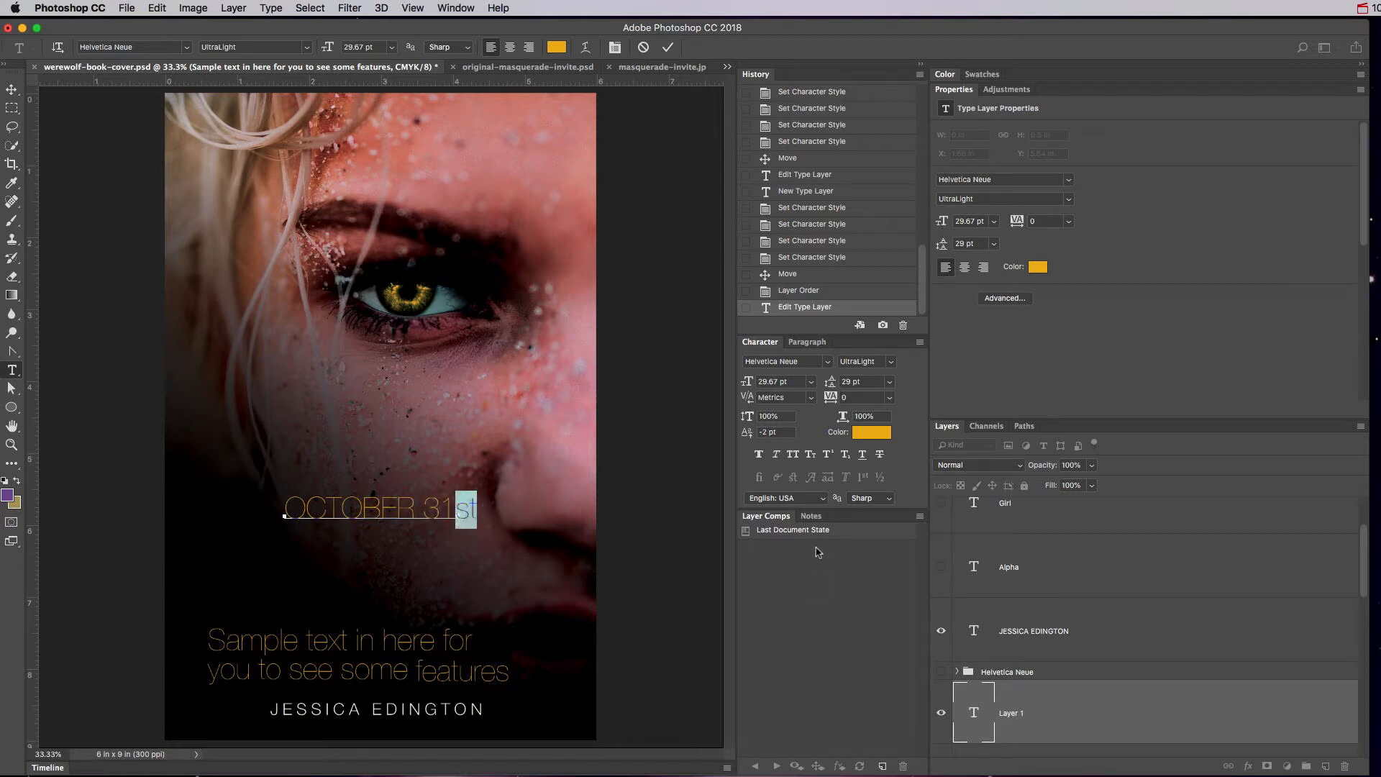
pyautogui.click(828, 457)
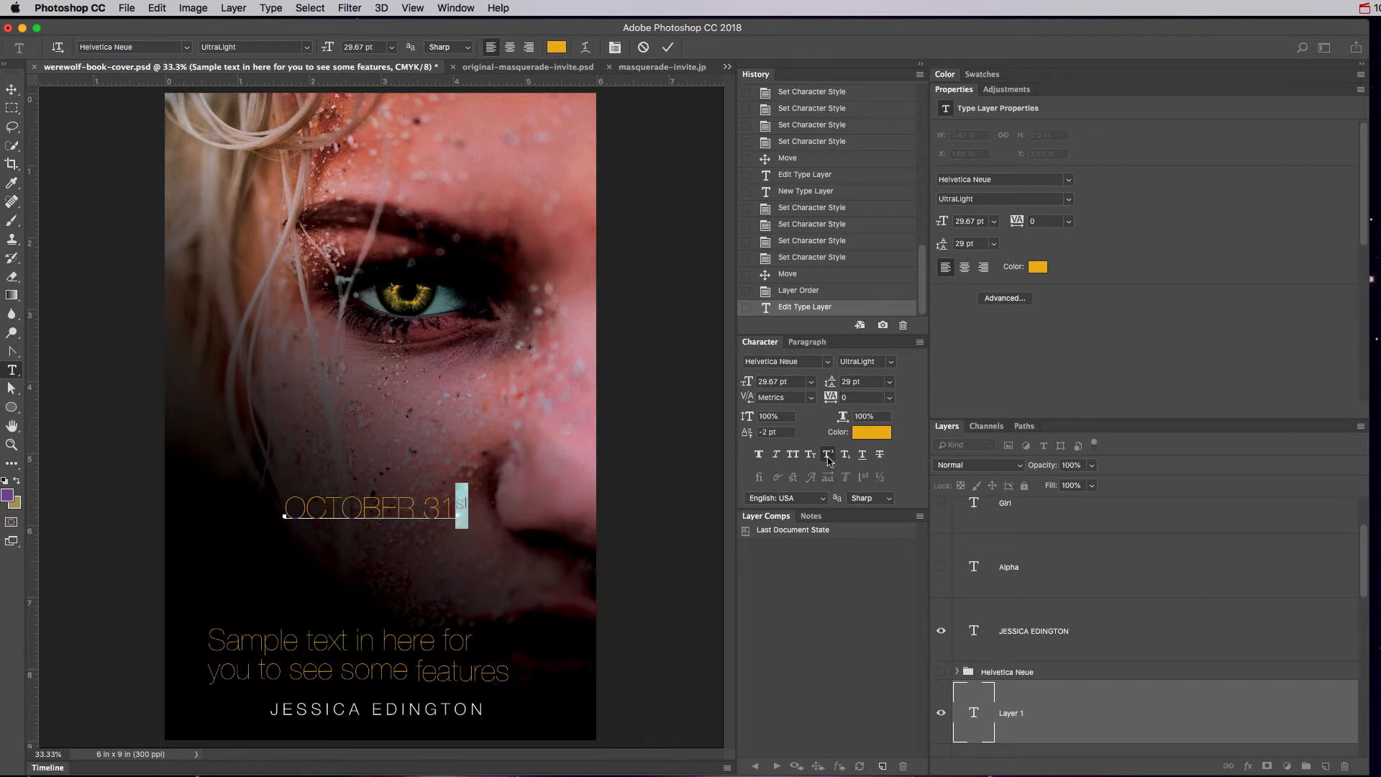
pyautogui.click(12, 89)
pyautogui.moveTo(394, 515); pyautogui.dragTo(302, 565)
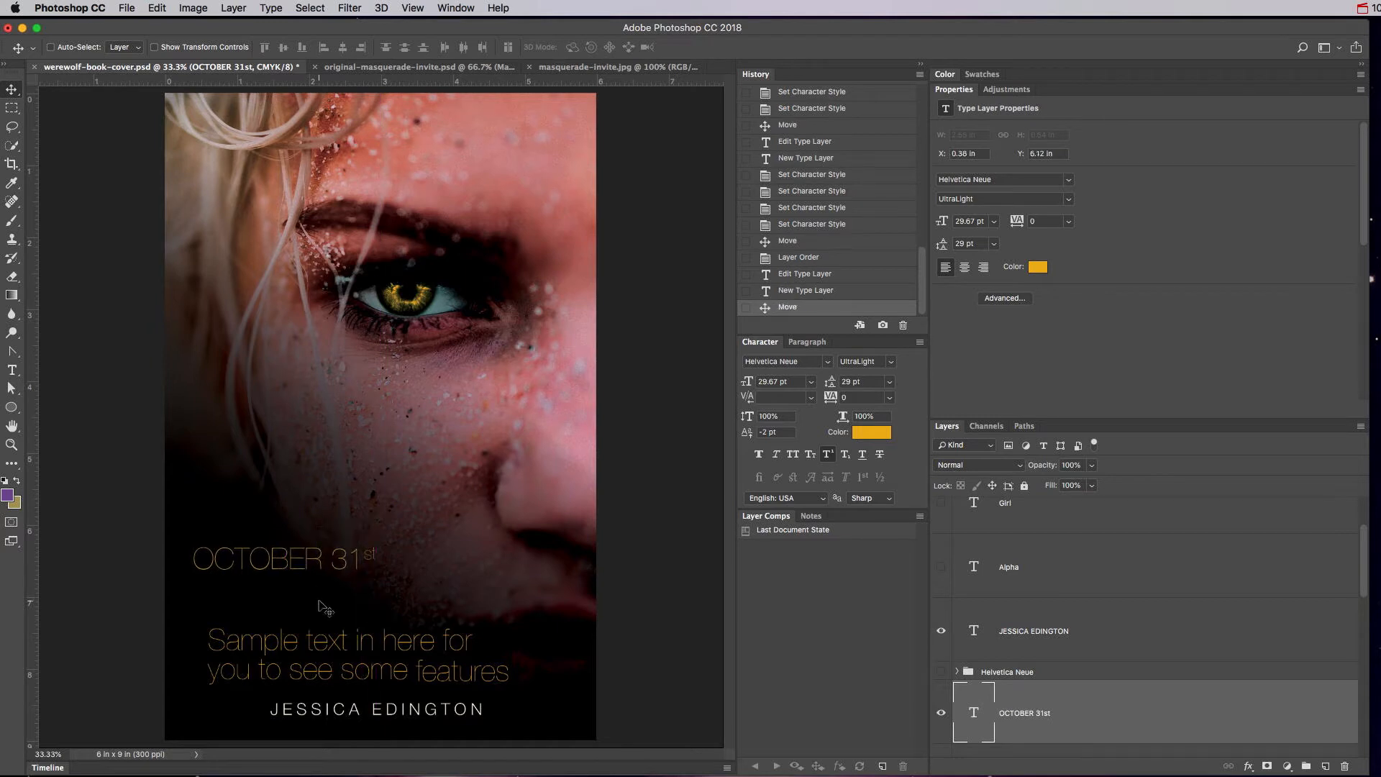
pyautogui.click(12, 370)
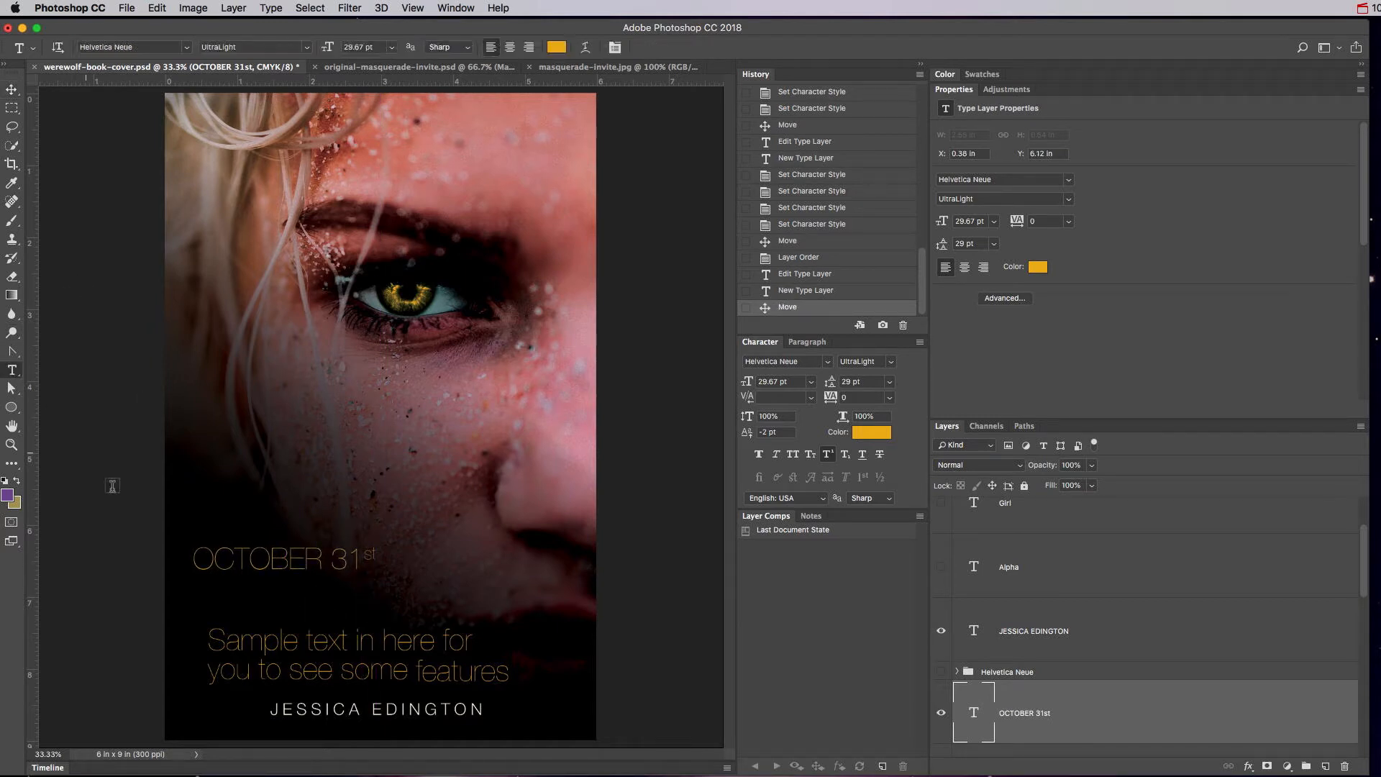
# Type an 'H20' line below OCTOBER 31st with superscript off and baseline shift 0.
pyautogui.click(201, 601)
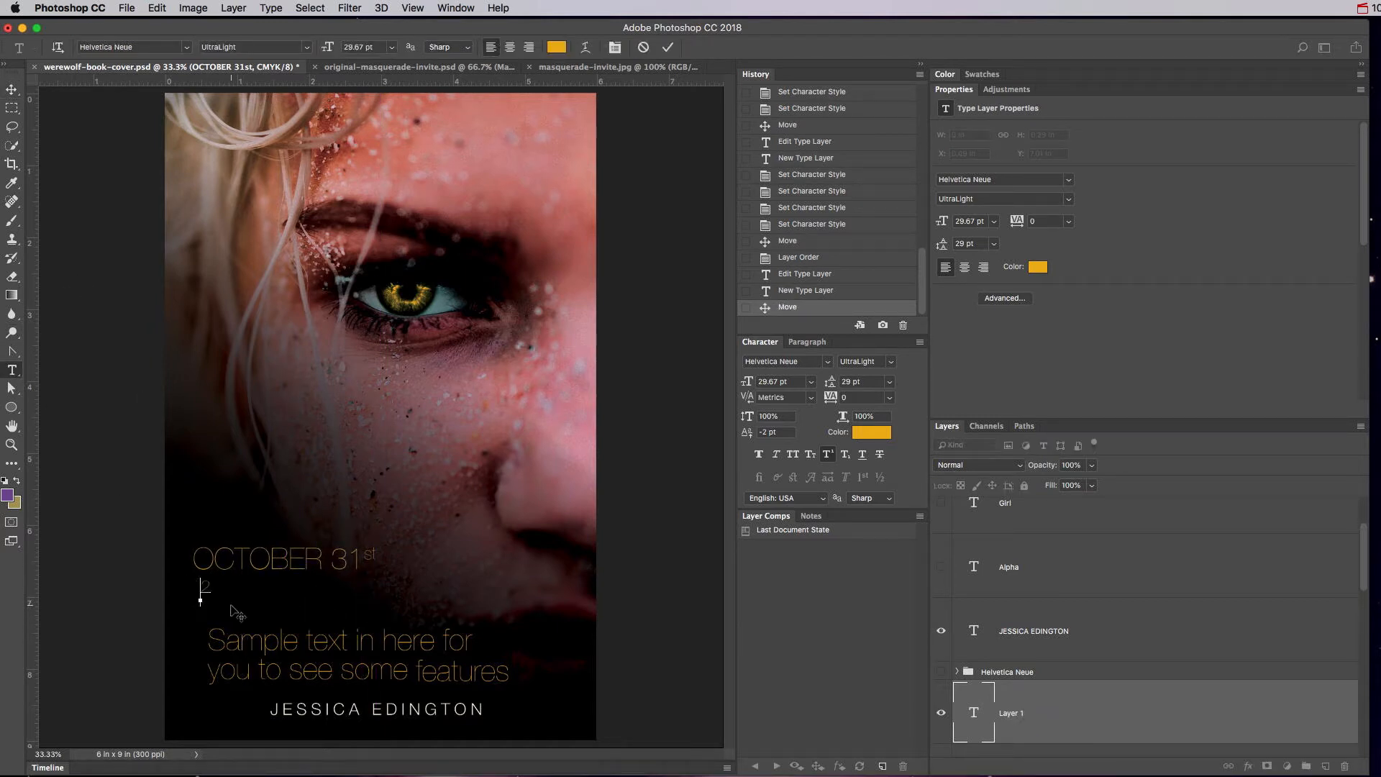
pyautogui.write('H20')
pyautogui.moveTo(201, 587); pyautogui.dragTo(295, 585)
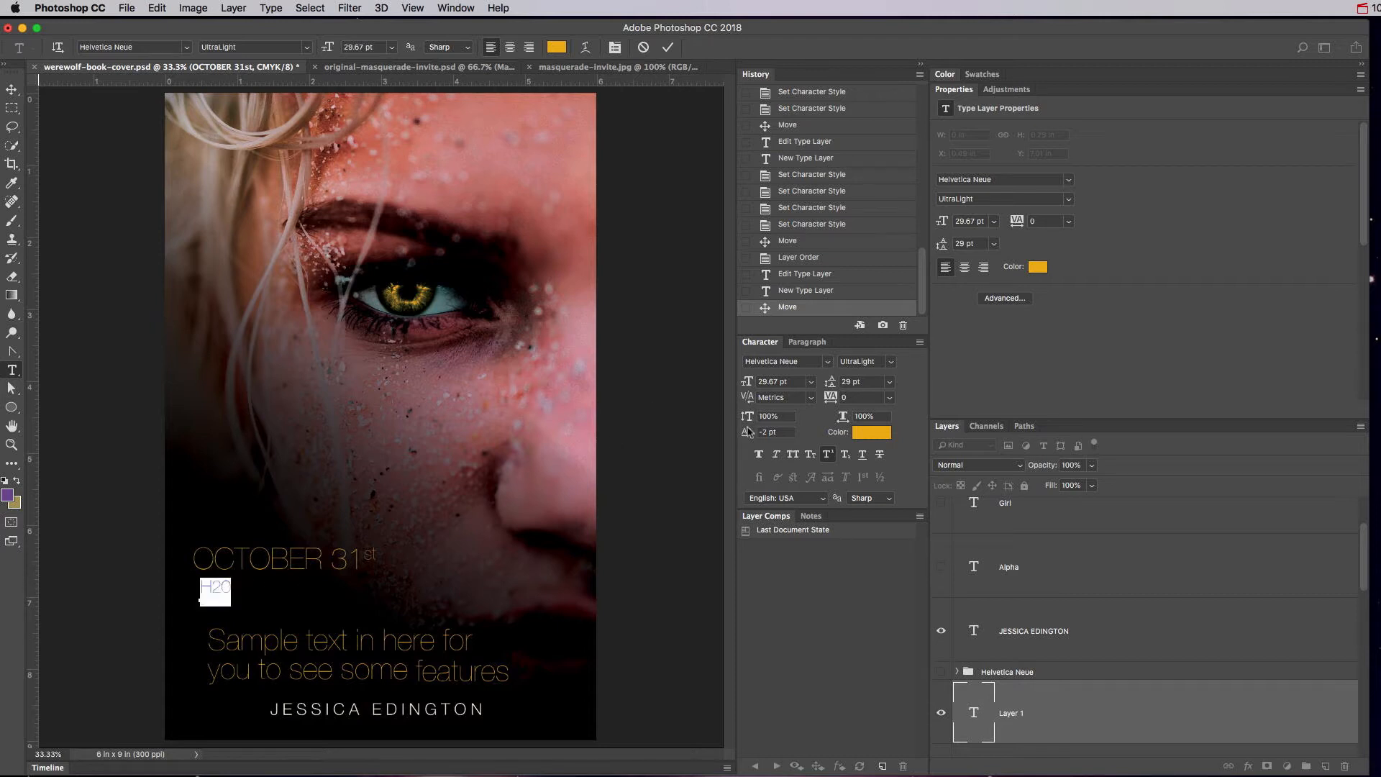
pyautogui.click(828, 454)
pyautogui.click(771, 431)
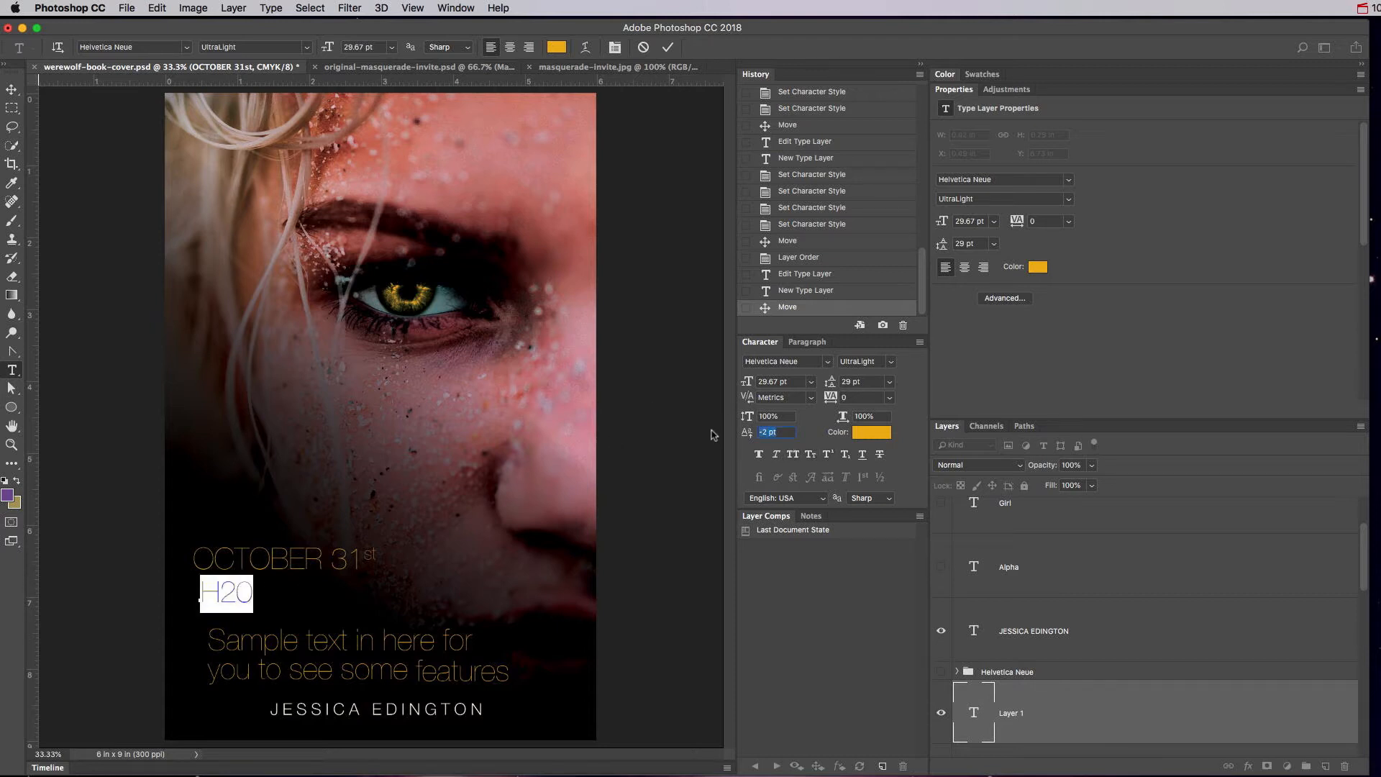
pyautogui.write('0')
pyautogui.press('Return')
# Reselect the H20 text and zoom the cover in to 66.7%.
pyautogui.click(237, 588)
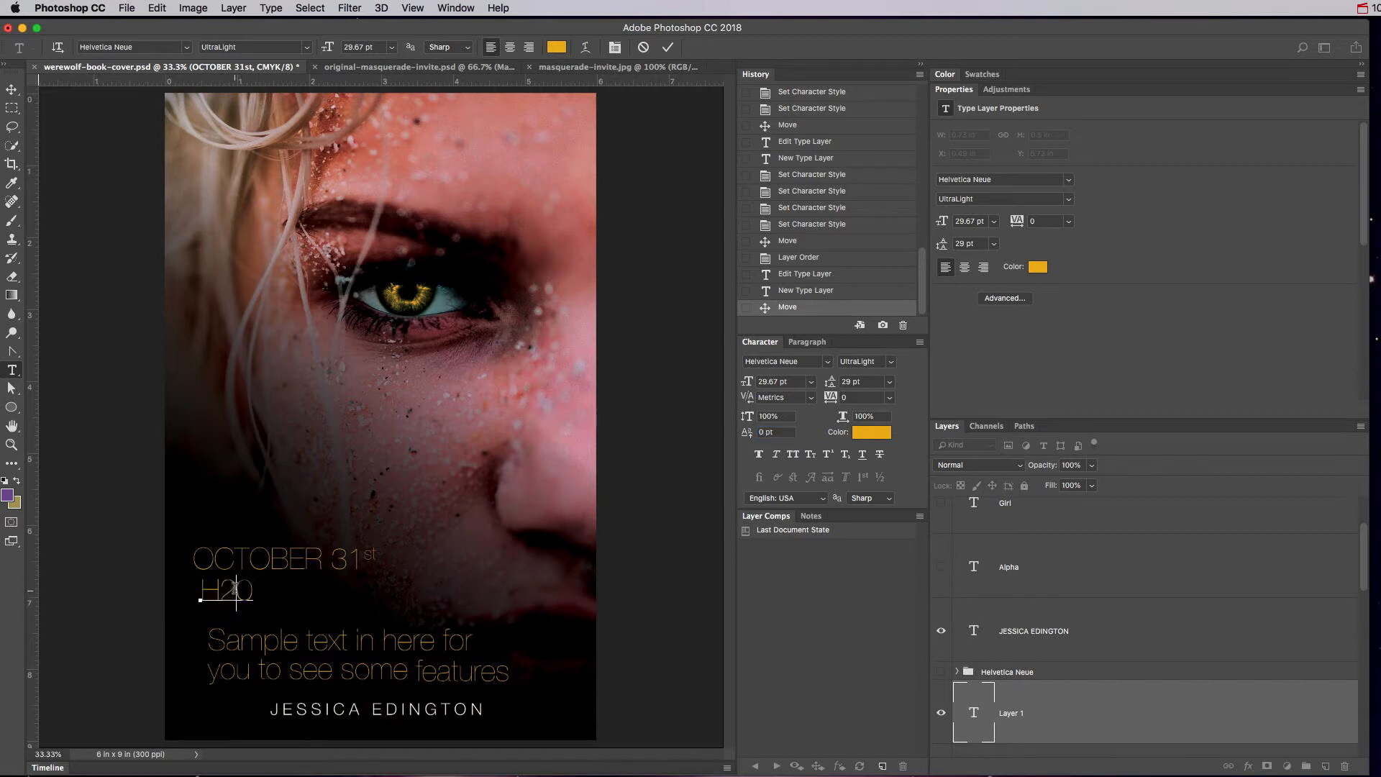
pyautogui.doubleClick(226, 591)
pyautogui.click(224, 590)
pyautogui.doubleClick(232, 588)
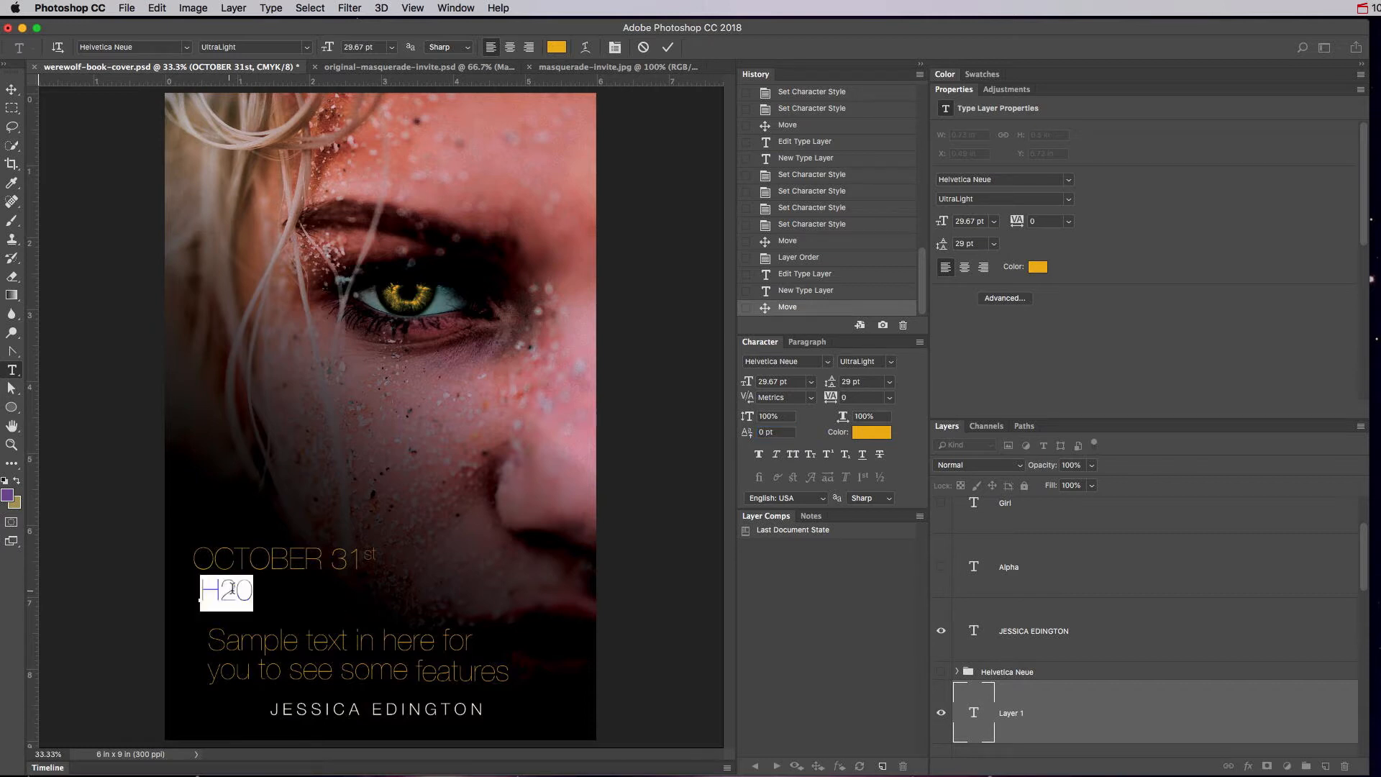
pyautogui.click(237, 590)
pyautogui.doubleClick(234, 590)
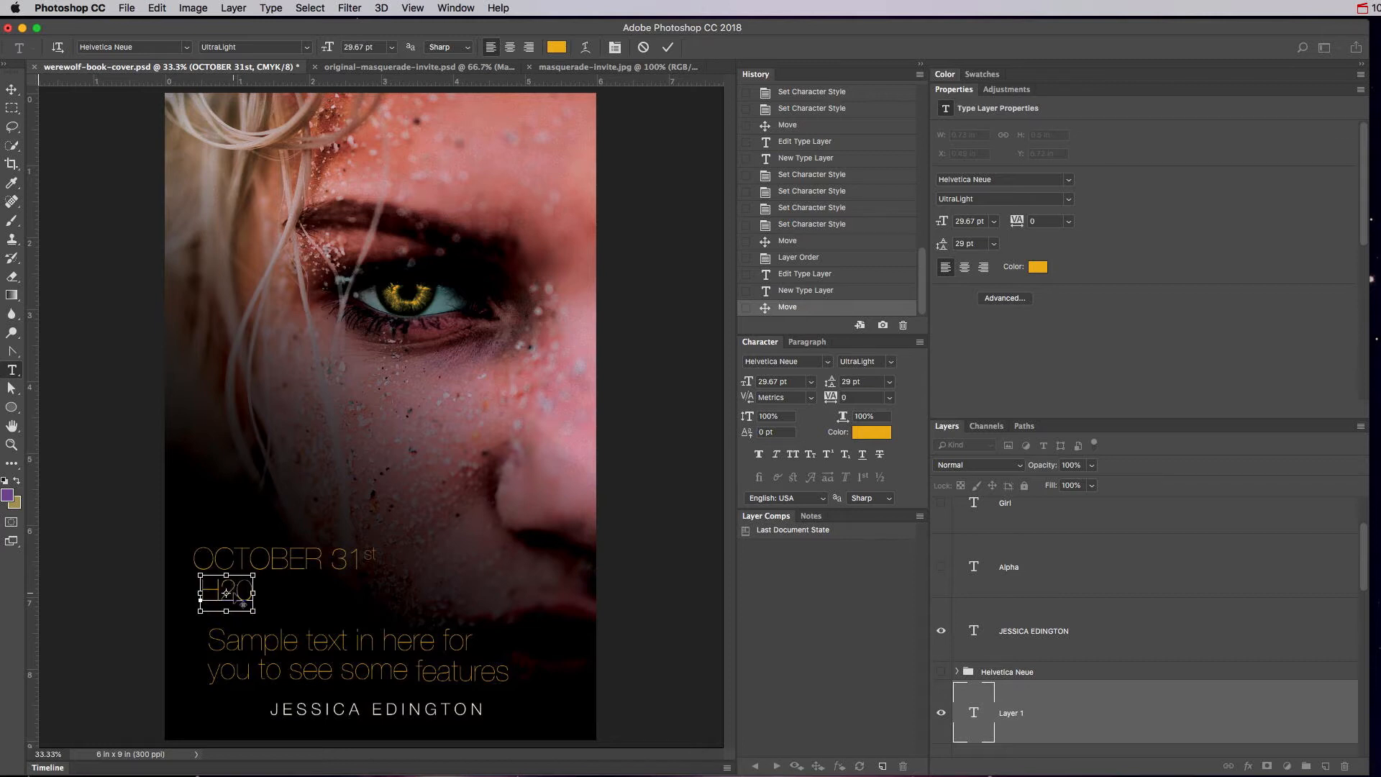
pyautogui.press('super+plus')
pyautogui.press('super+plus')
pyautogui.scroll(-10, 345, 540)
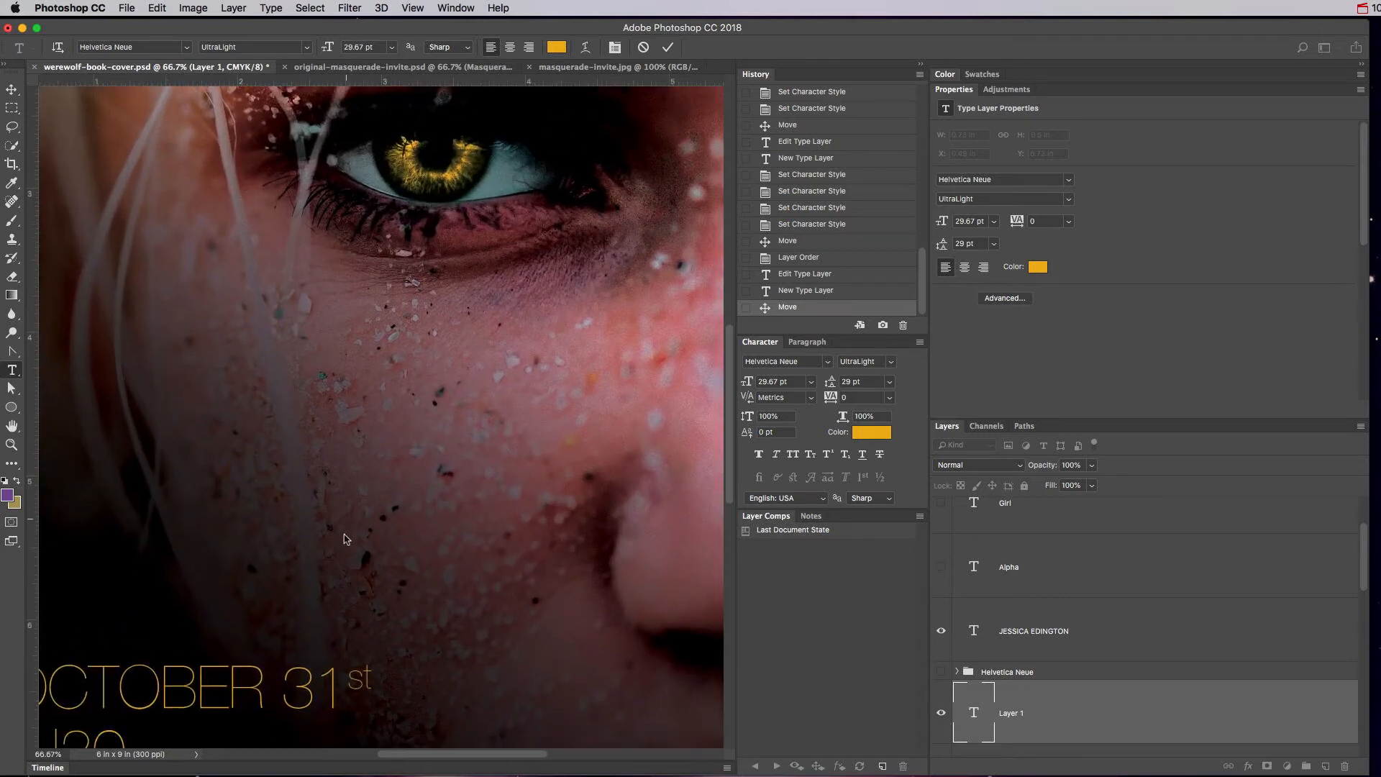
pyautogui.hscroll(-5, 345, 541)
pyautogui.scroll(2, 345, 539)
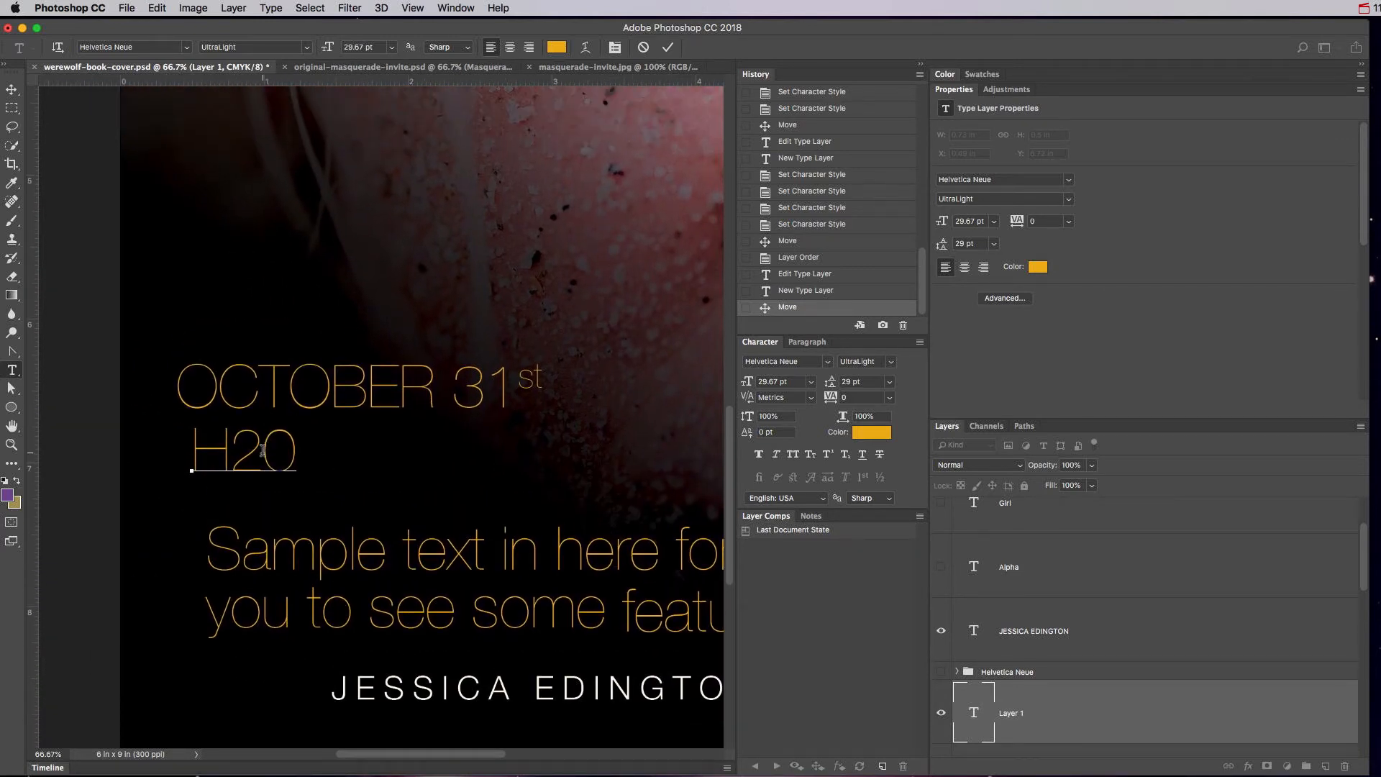
# Make the '2' a subscript, commit the text, and fit the cover in the window.
pyautogui.moveTo(265, 450); pyautogui.dragTo(232, 450)
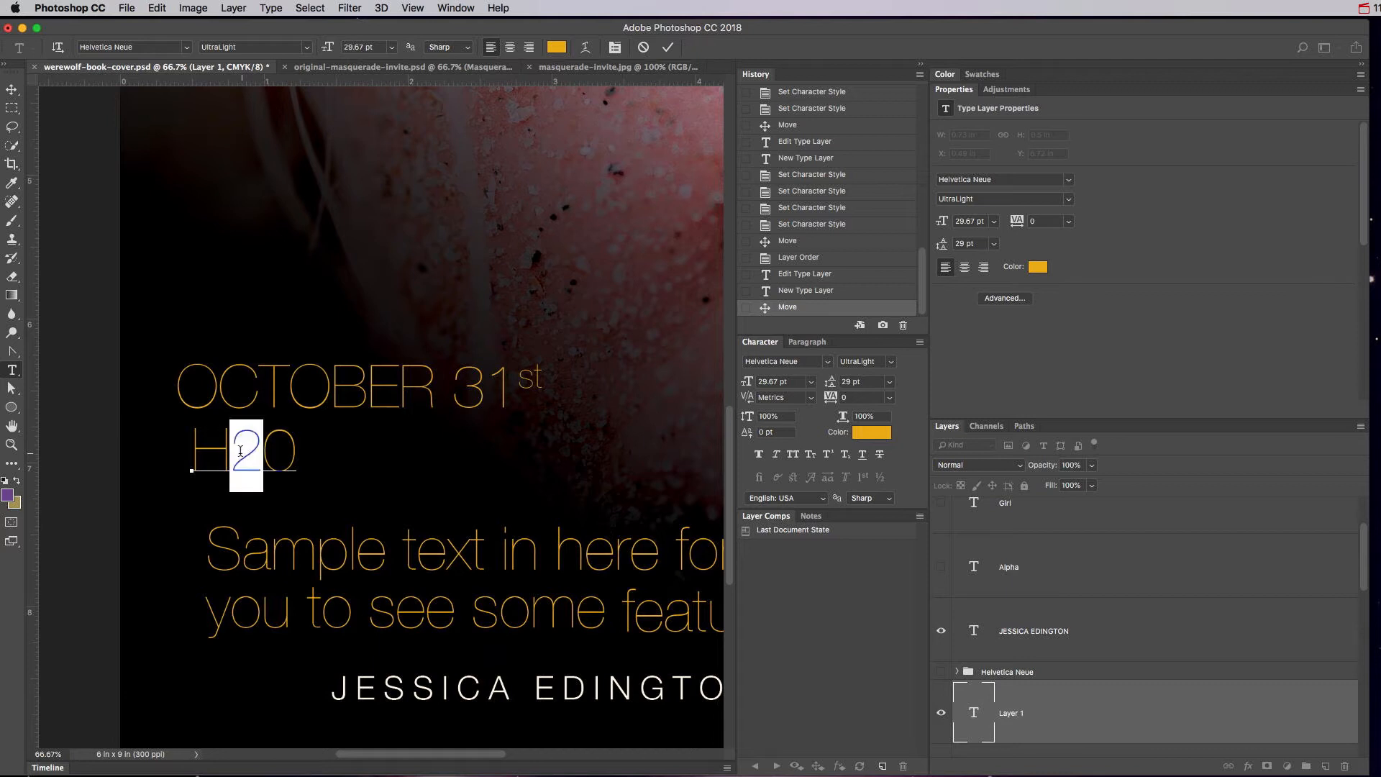
pyautogui.click(846, 455)
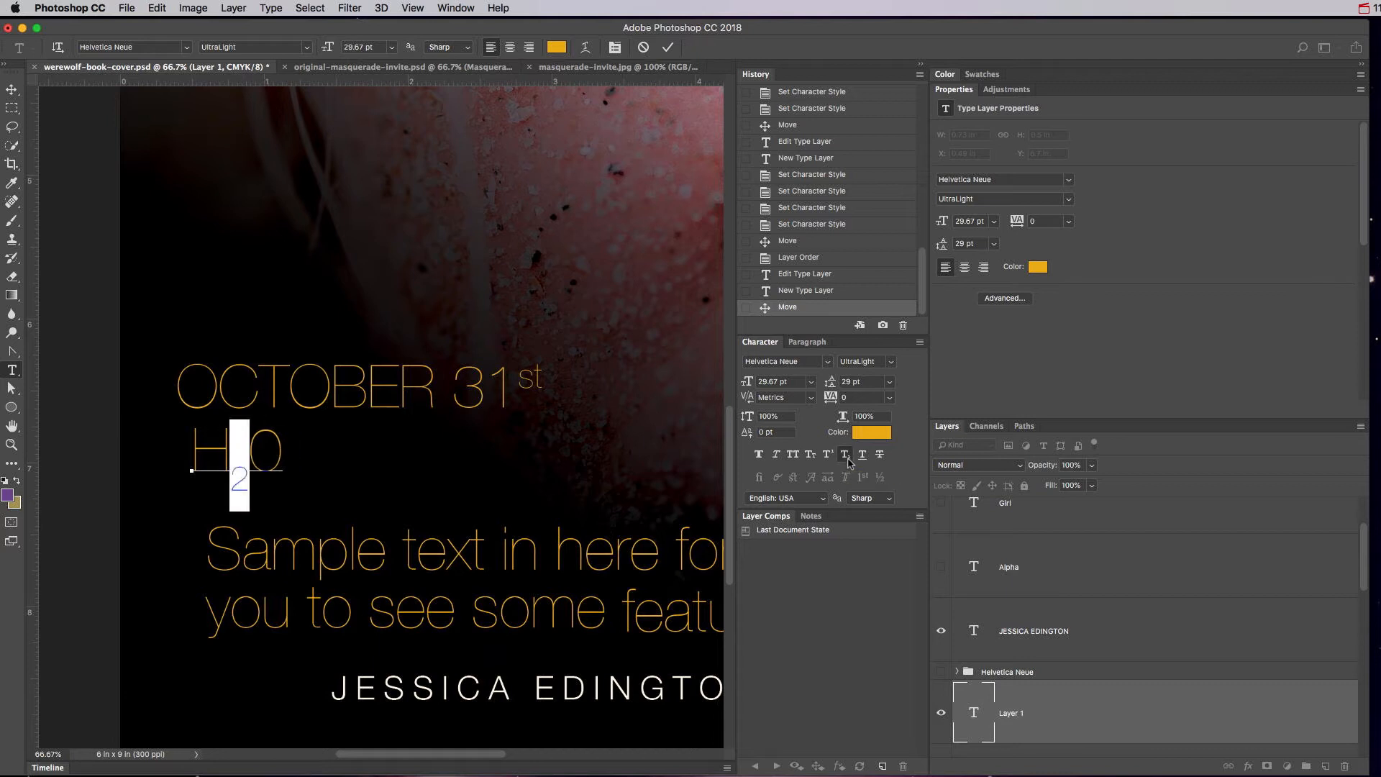
pyautogui.click(974, 718)
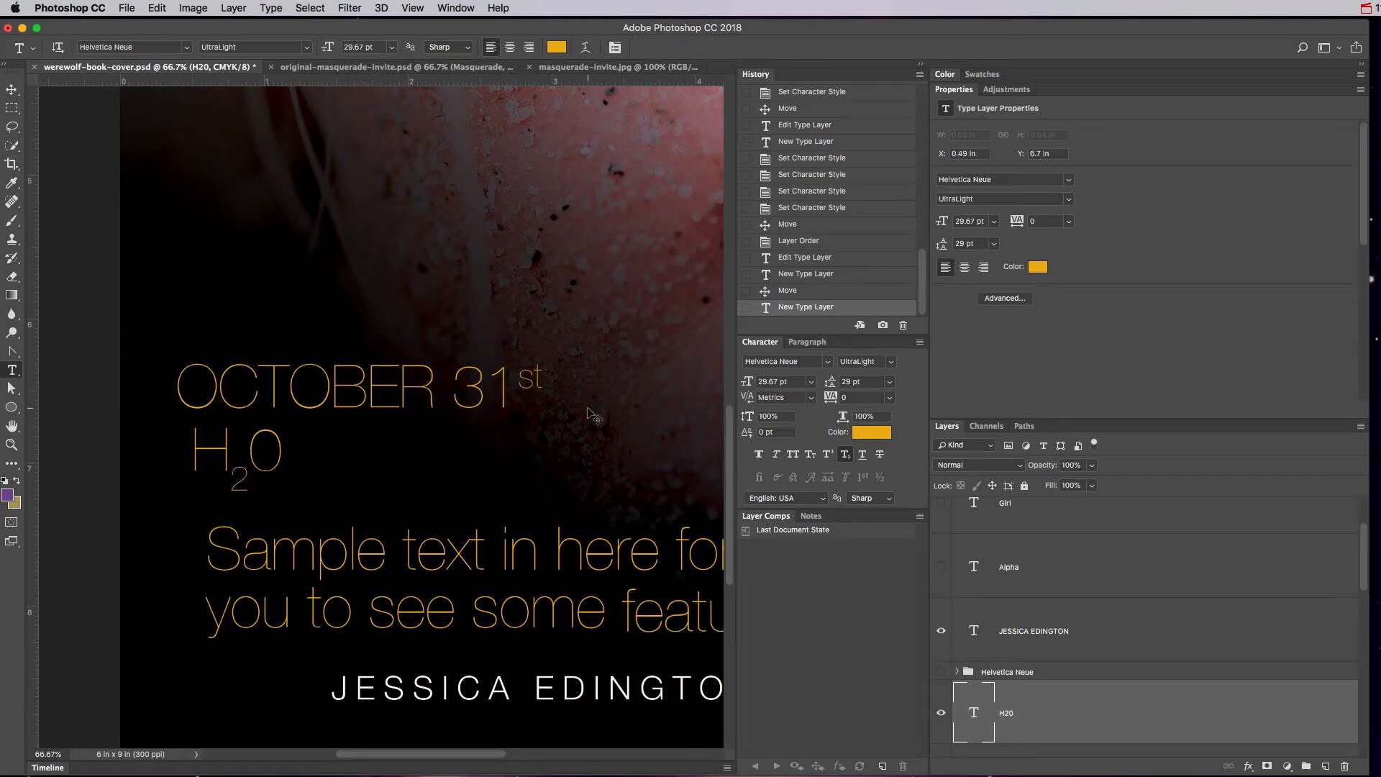
pyautogui.press('super+0')
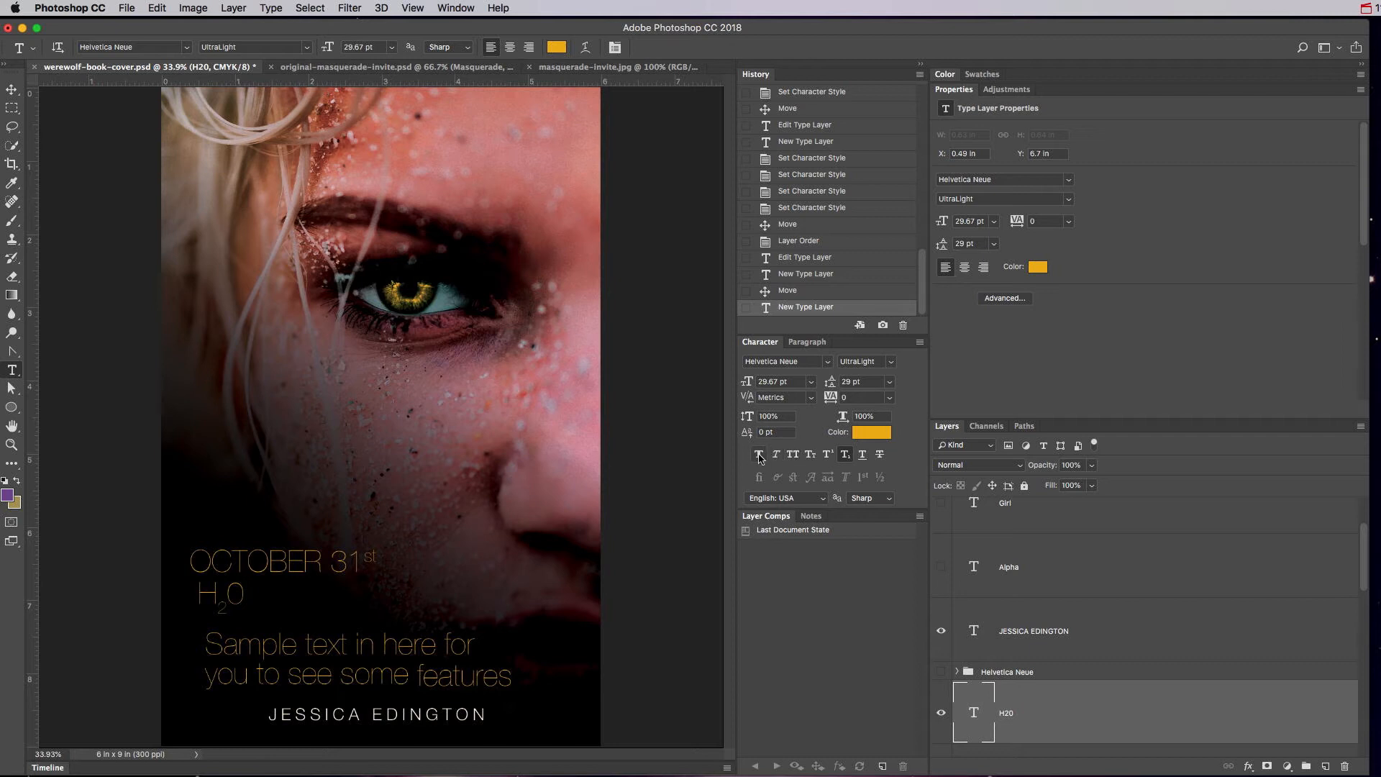
# Set the OCTOBER 31st text layer in small caps.
pyautogui.click(886, 363)
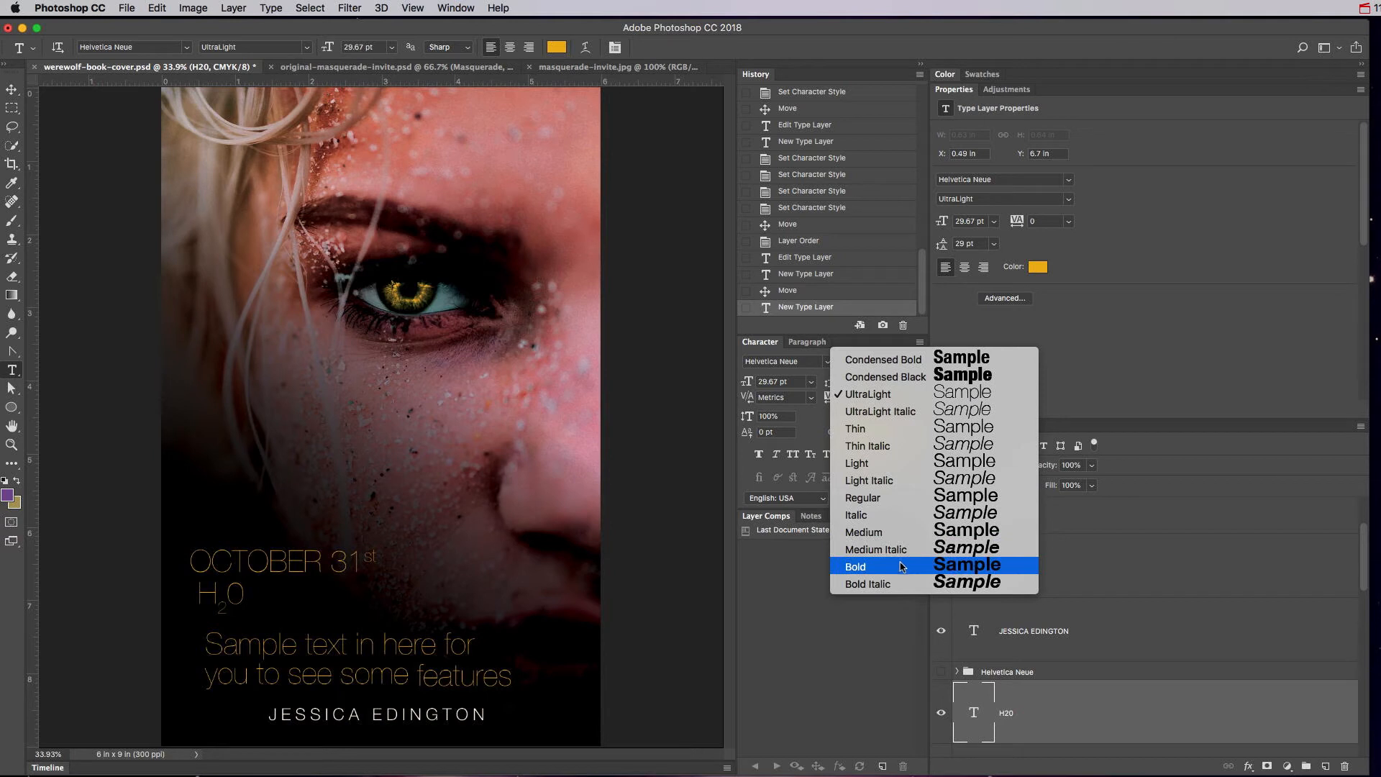
pyautogui.click(801, 625)
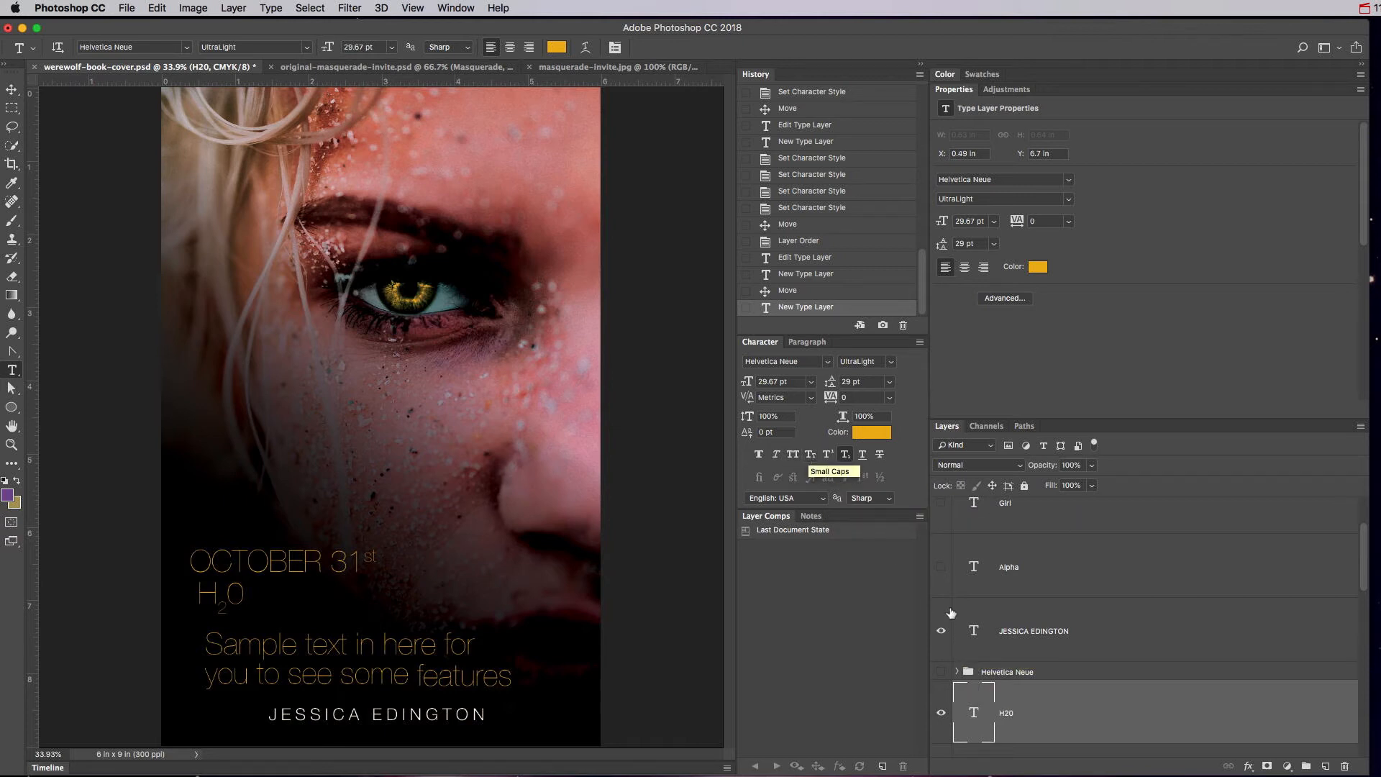
pyautogui.scroll(-3, 1027, 622)
pyautogui.click(974, 667)
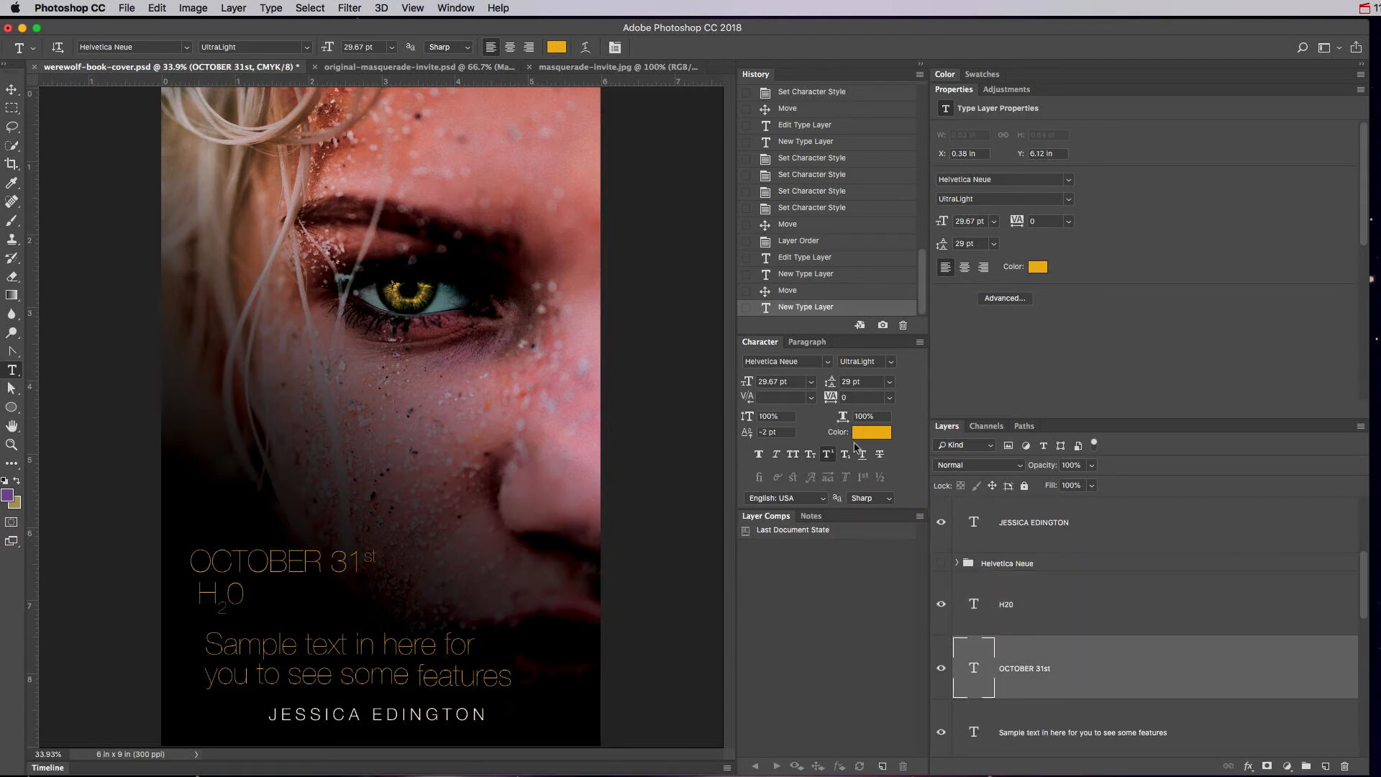
pyautogui.click(811, 456)
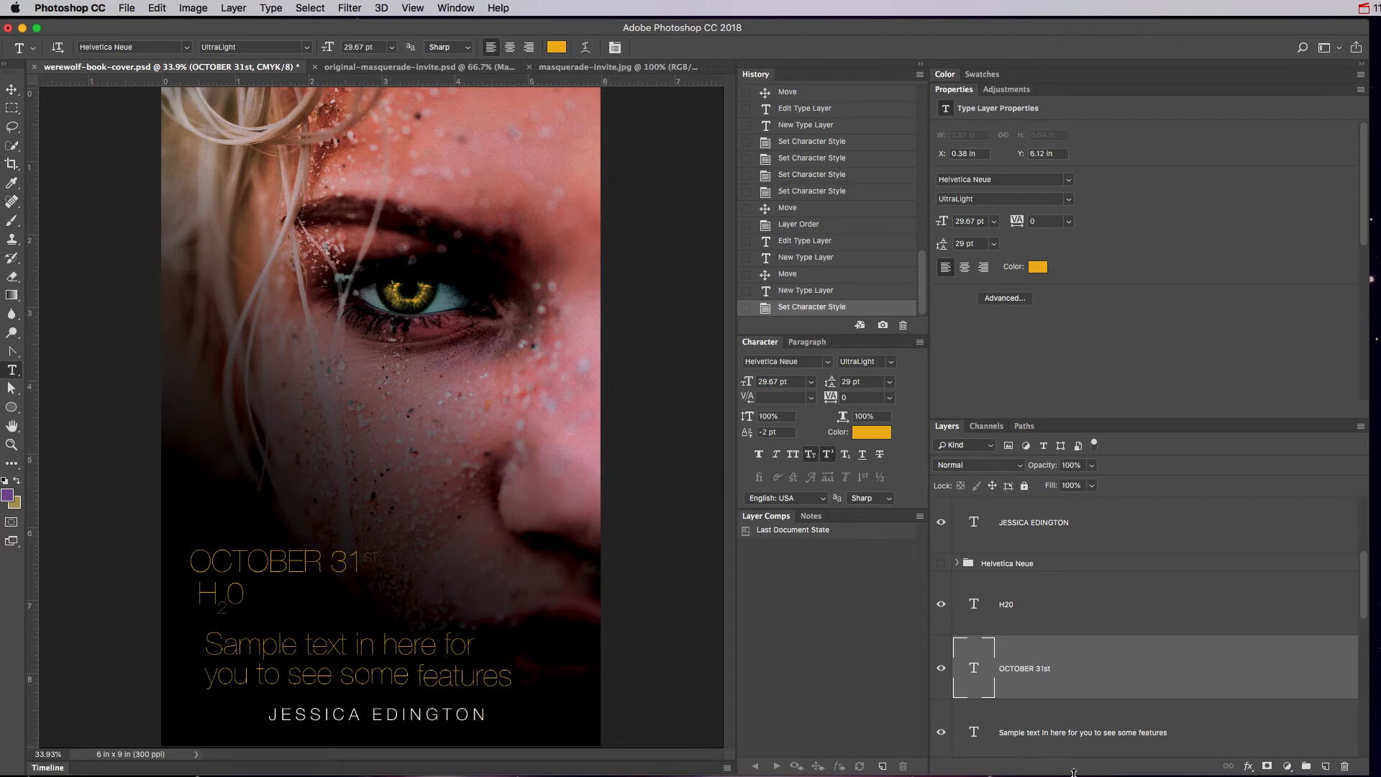
# Set the sample text paragraph layer in small caps.
pyautogui.scroll(-3, 1021, 683)
pyautogui.click(976, 673)
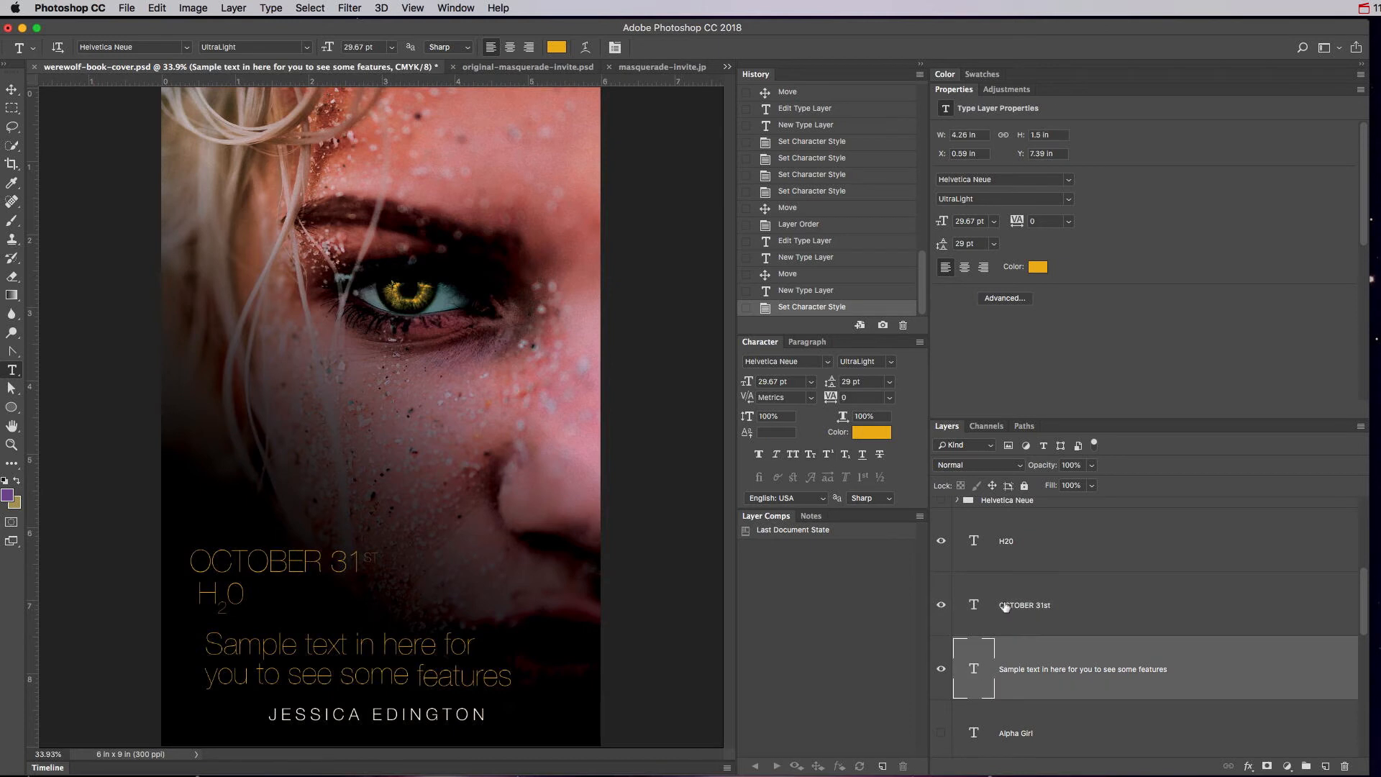
pyautogui.click(811, 454)
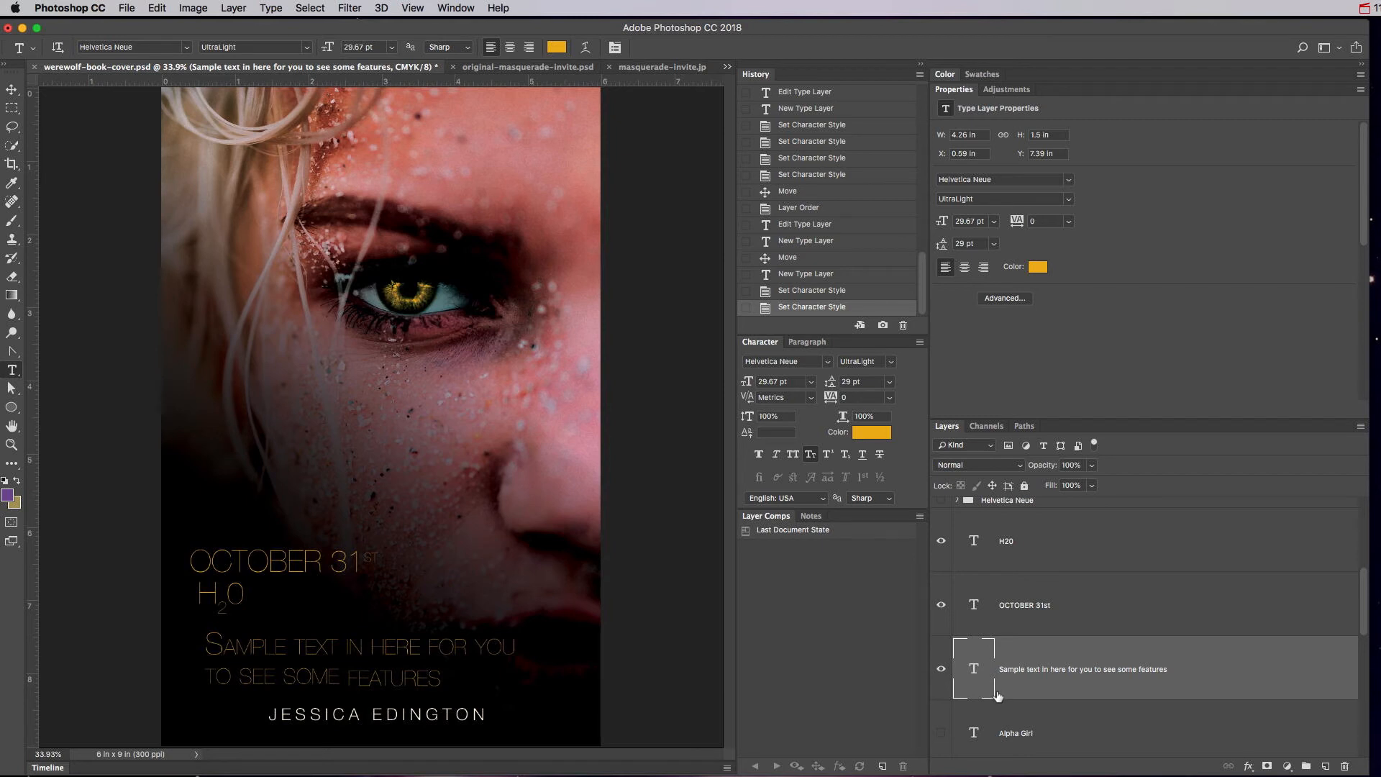
pyautogui.scroll(2, 996, 695)
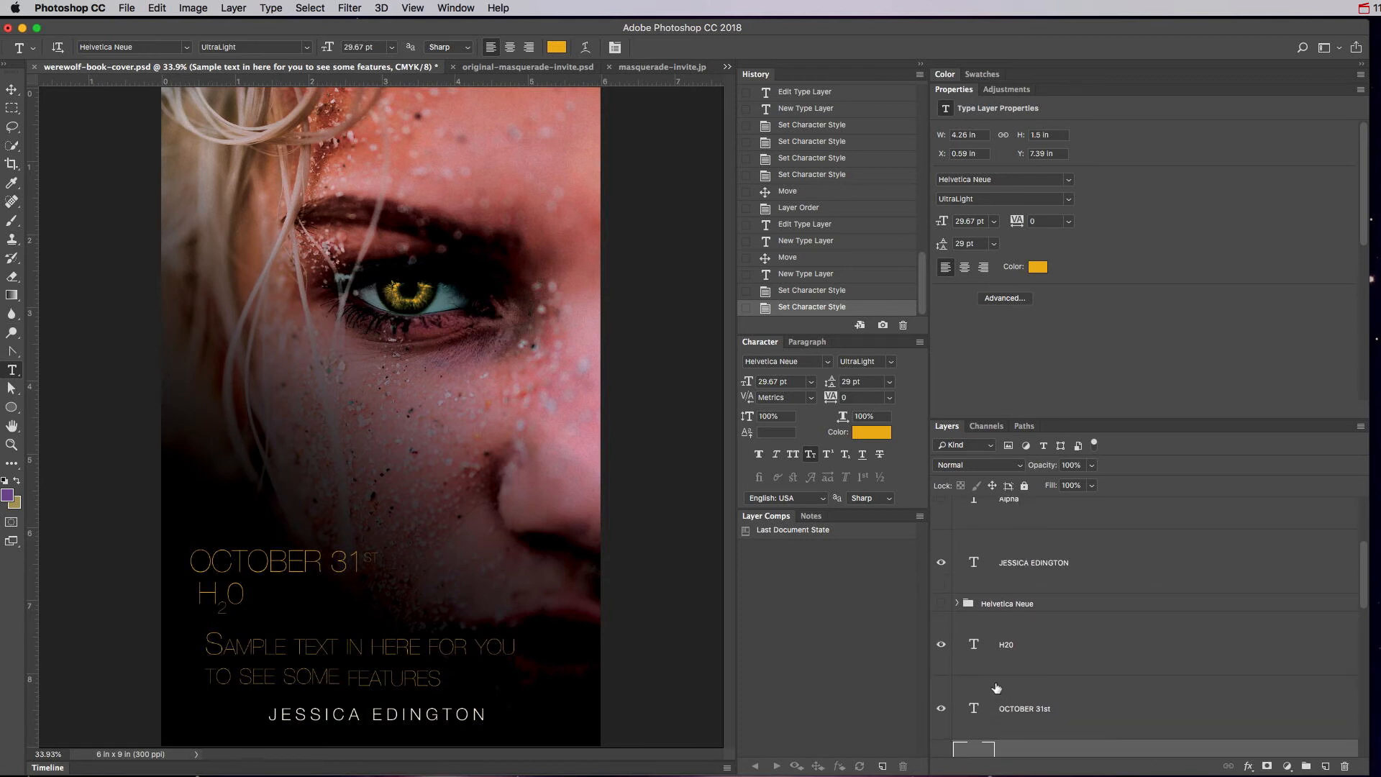
pyautogui.scroll(3, 997, 688)
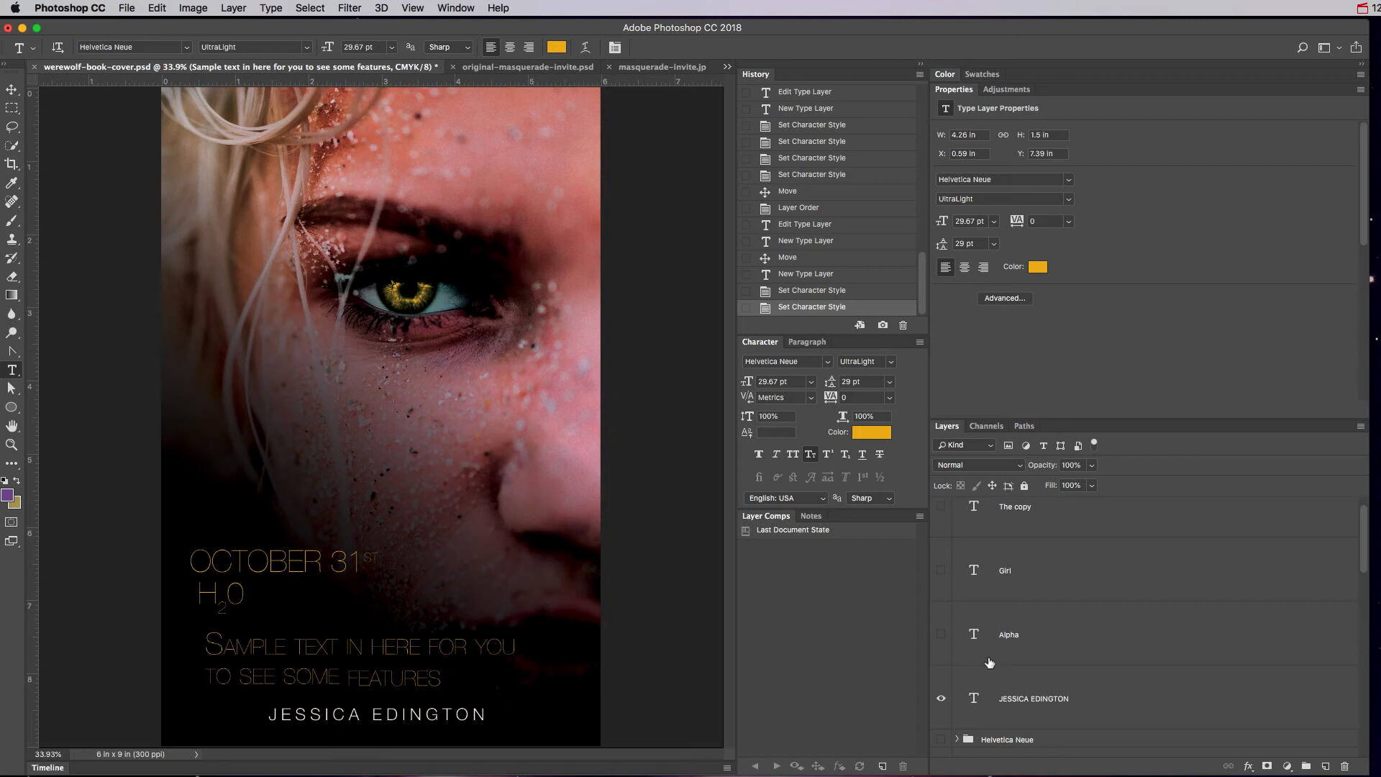
pyautogui.scroll(-3, 990, 662)
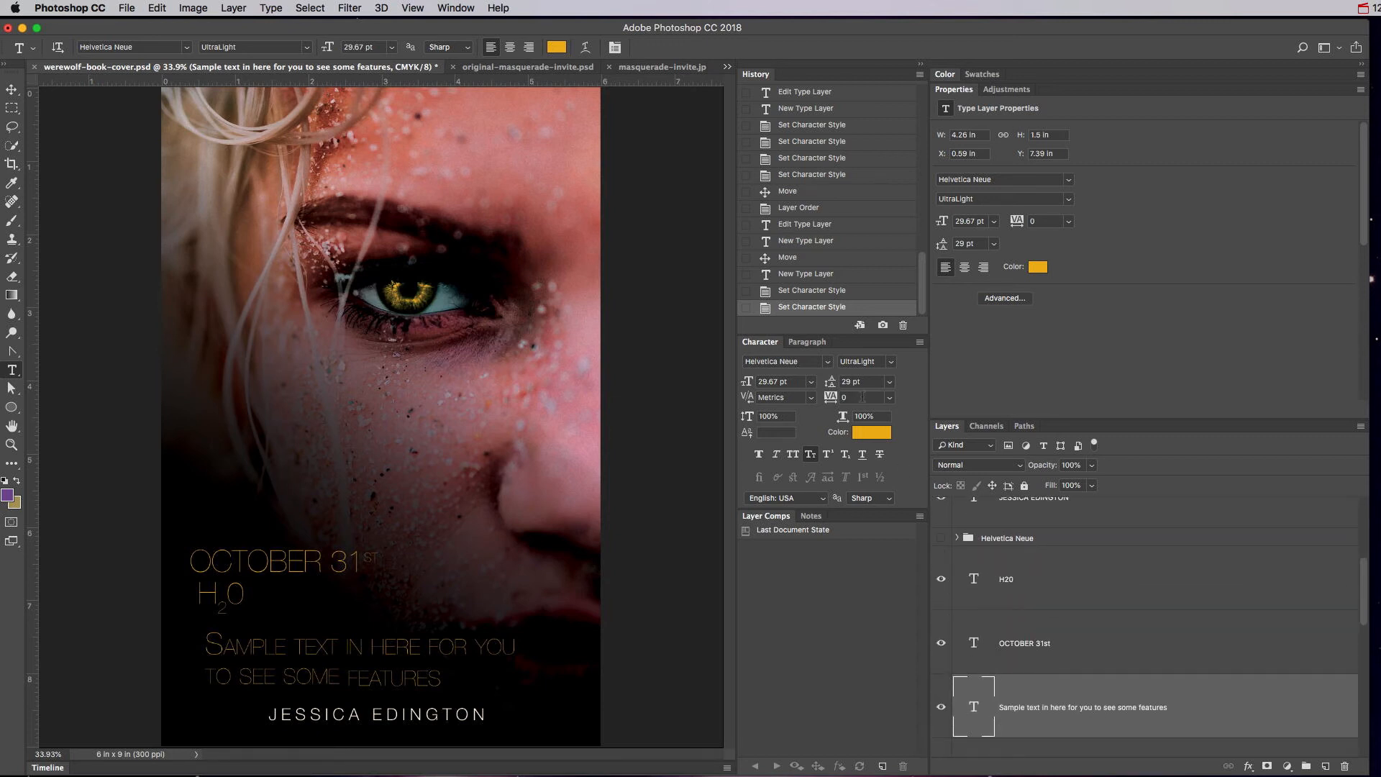
# Hide the H20, OCTOBER 31st and sample text layers.
pyautogui.click(941, 580)
pyautogui.click(941, 643)
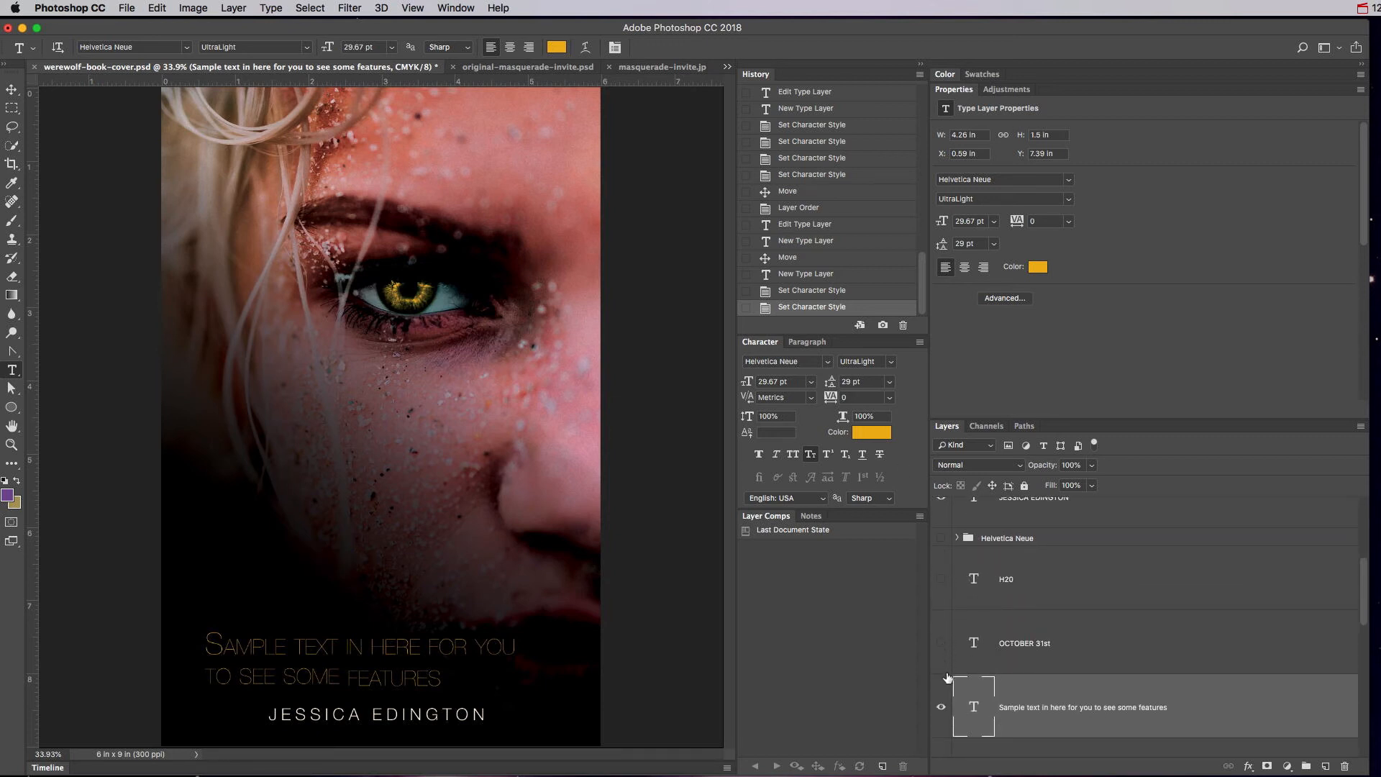
pyautogui.scroll(-2, 944, 708)
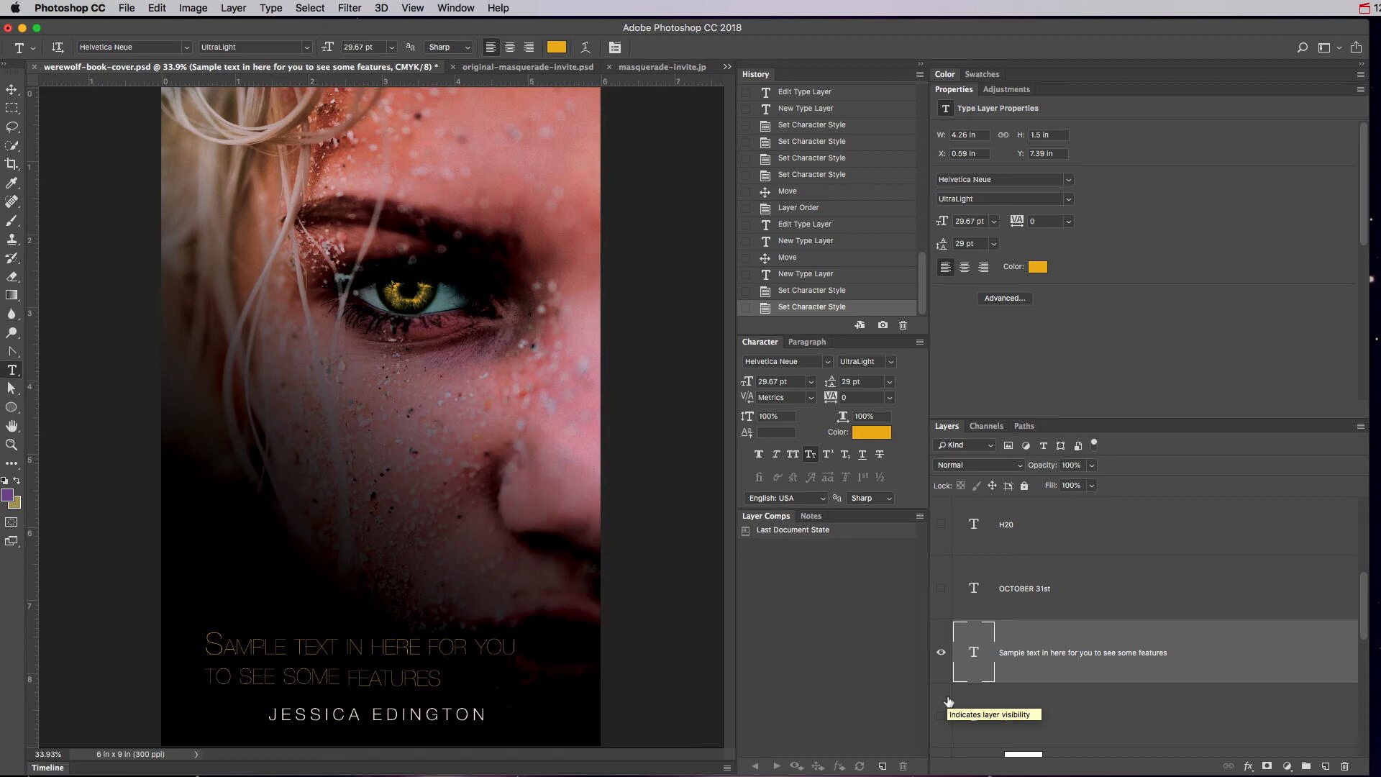
pyautogui.click(941, 653)
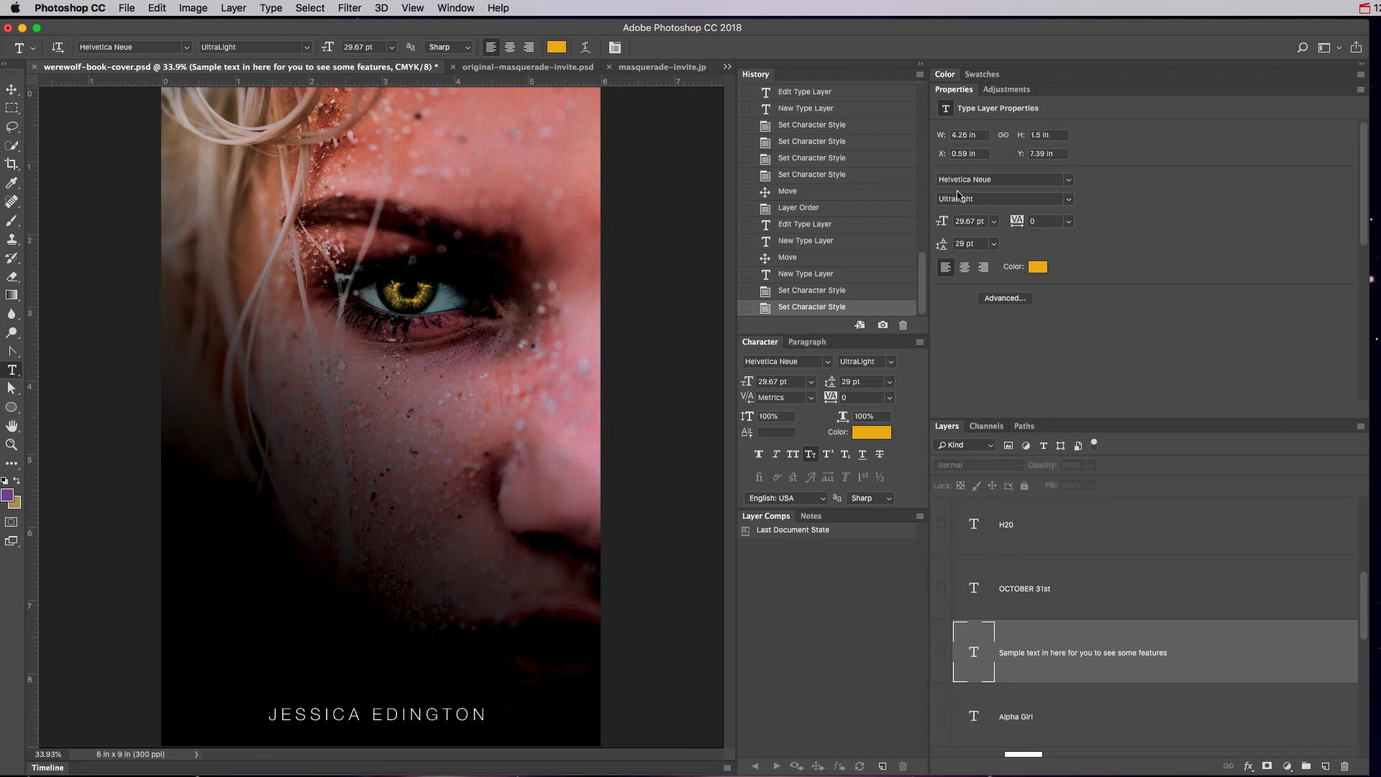
pyautogui.doubleClick(953, 90)
# Show the Helvetica Neue title group and move it down just above the author name.
pyautogui.scroll(5, 1009, 354)
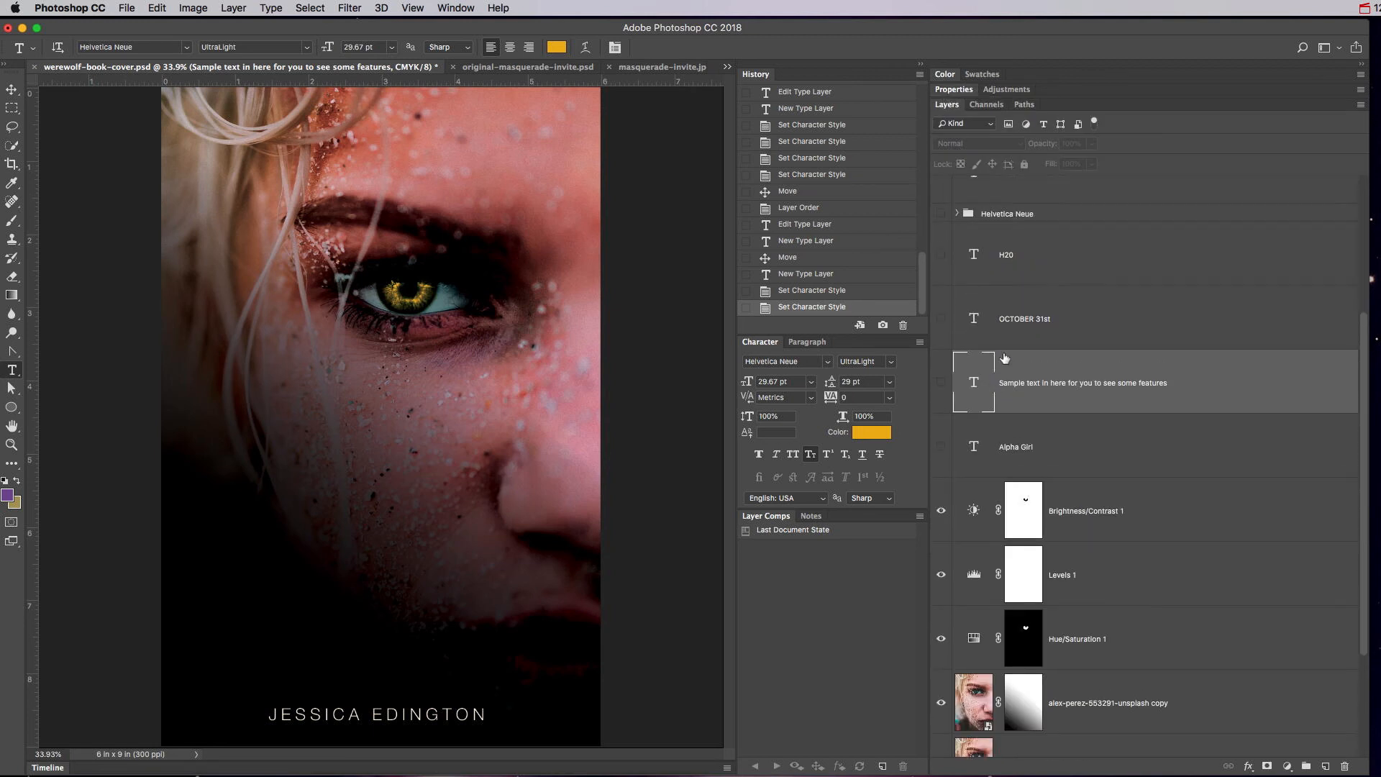
pyautogui.click(941, 357)
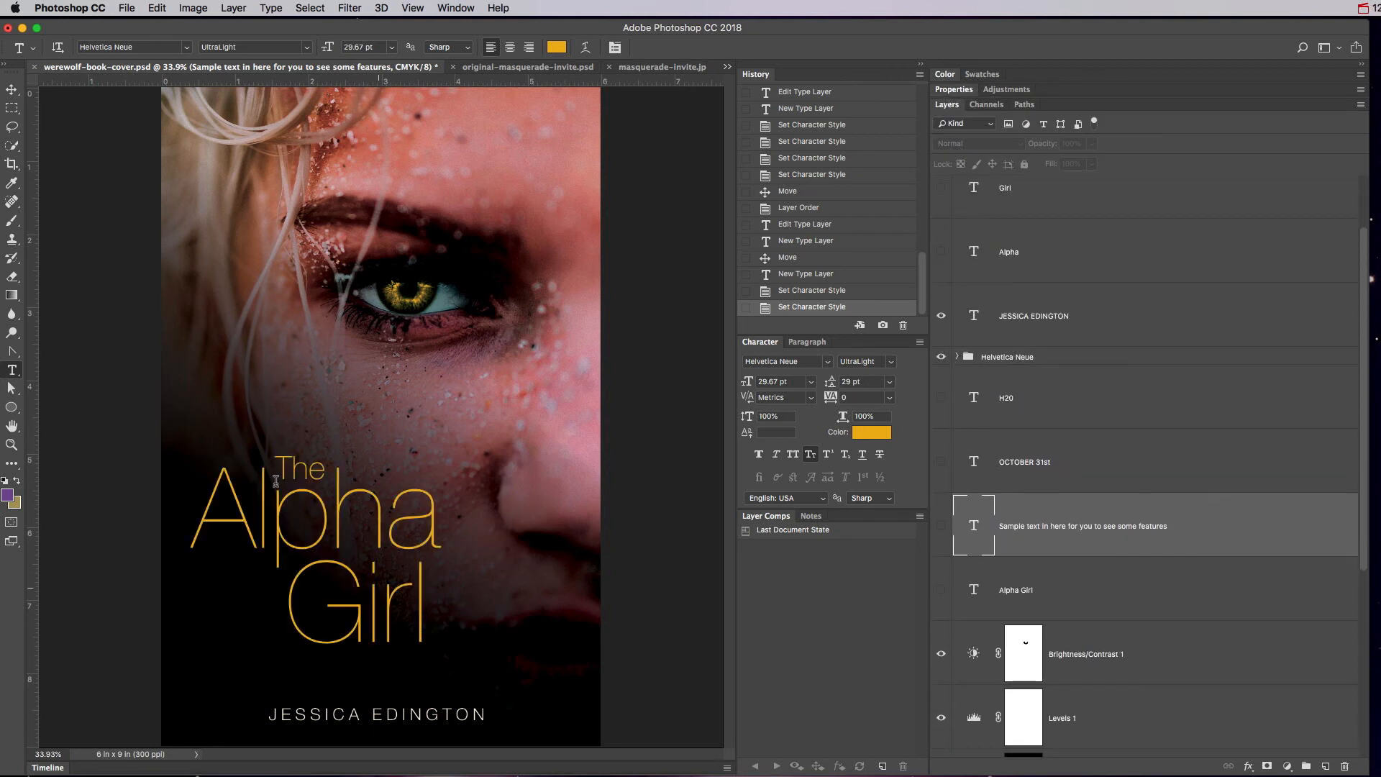
pyautogui.click(12, 90)
pyautogui.moveTo(348, 541); pyautogui.dragTo(483, 480)
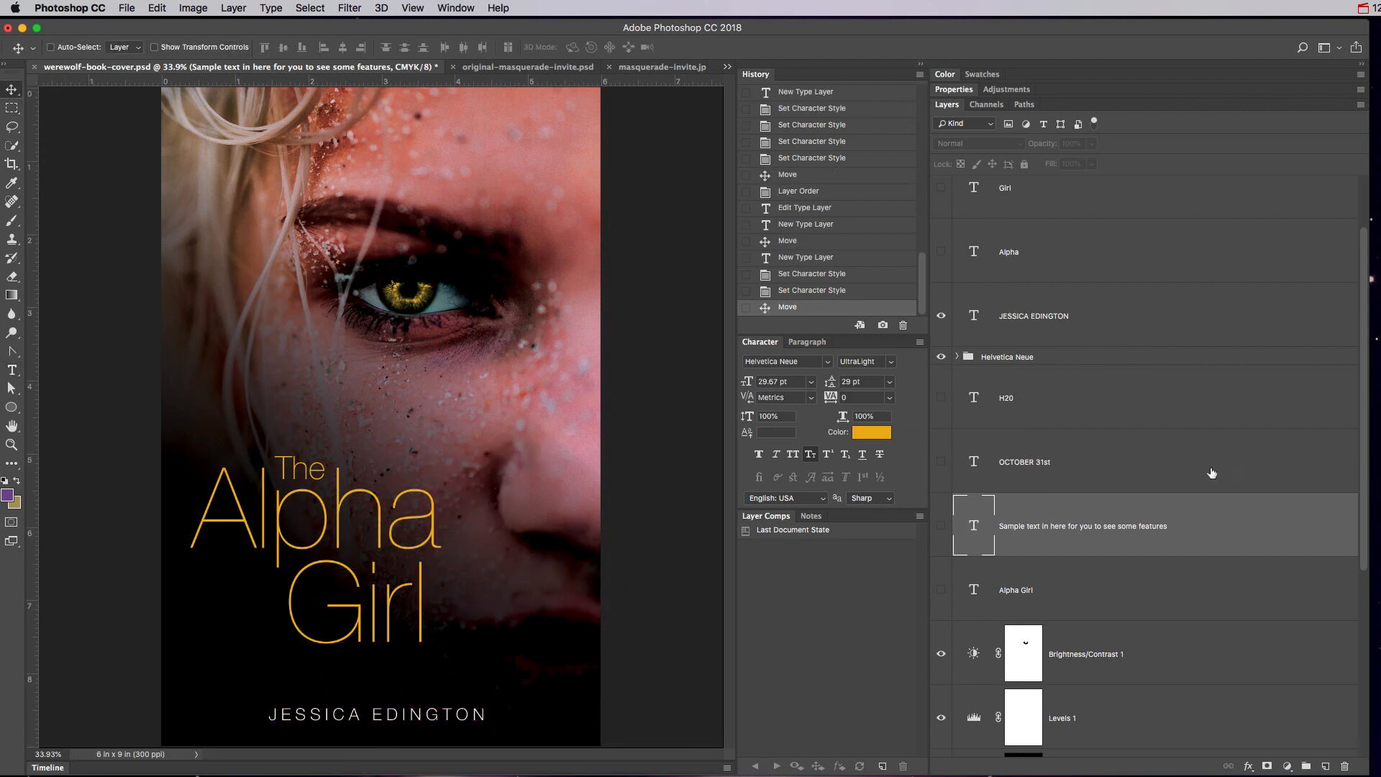
pyautogui.click(997, 359)
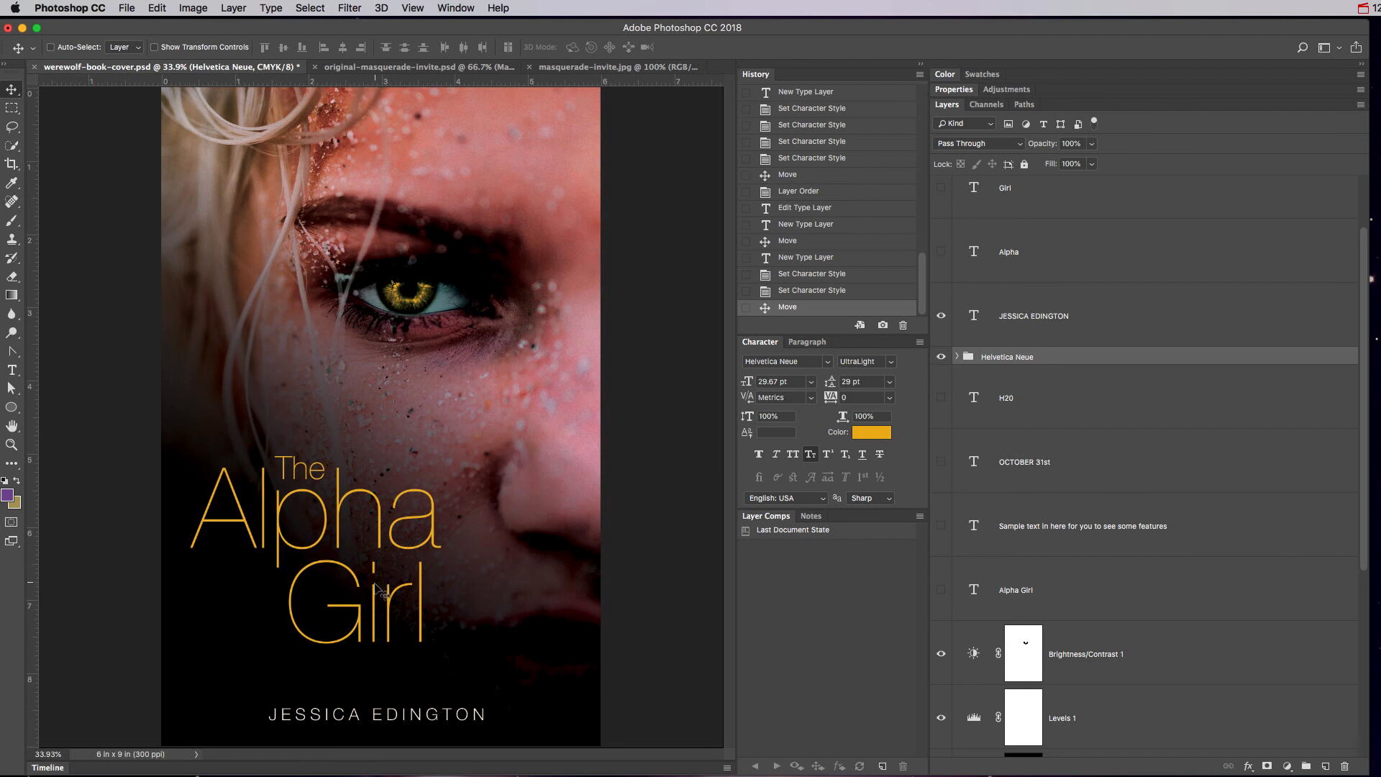
pyautogui.moveTo(376, 594); pyautogui.dragTo(386, 628)
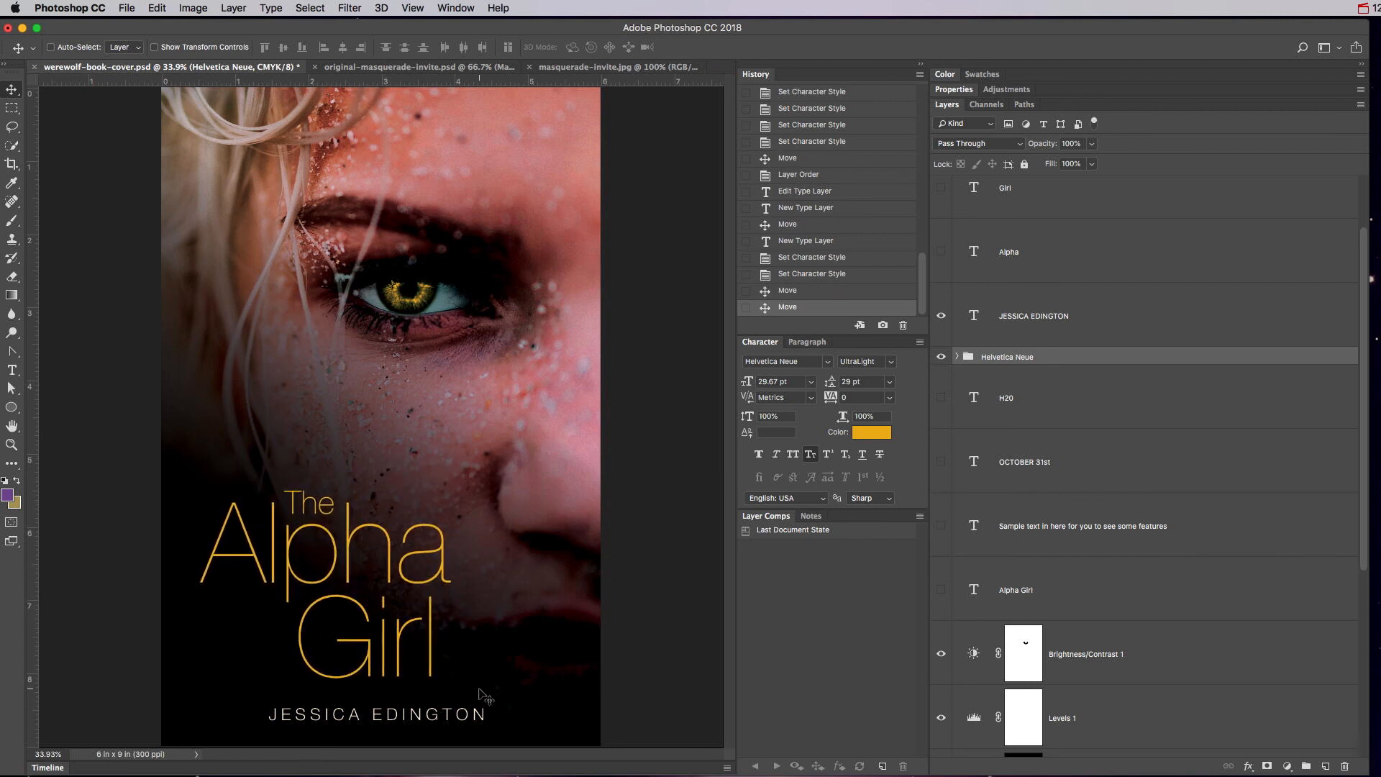